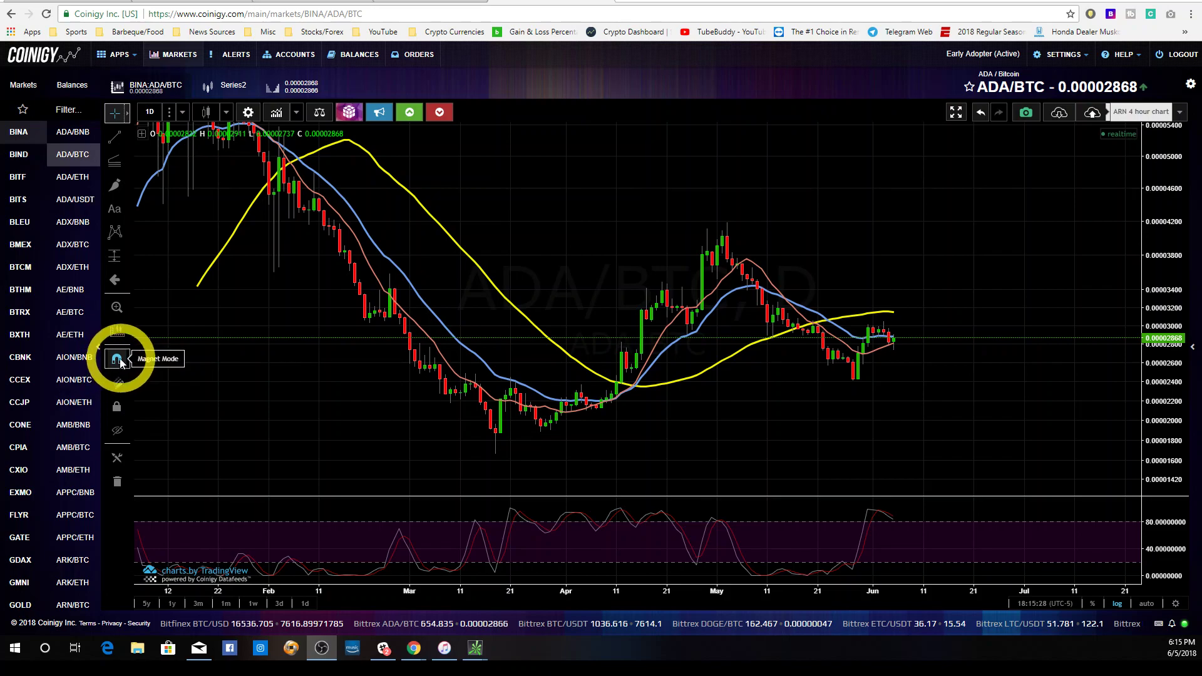
Step: Turn on Magnet Mode so drawings snap to the candle prices
left_click(118, 359)
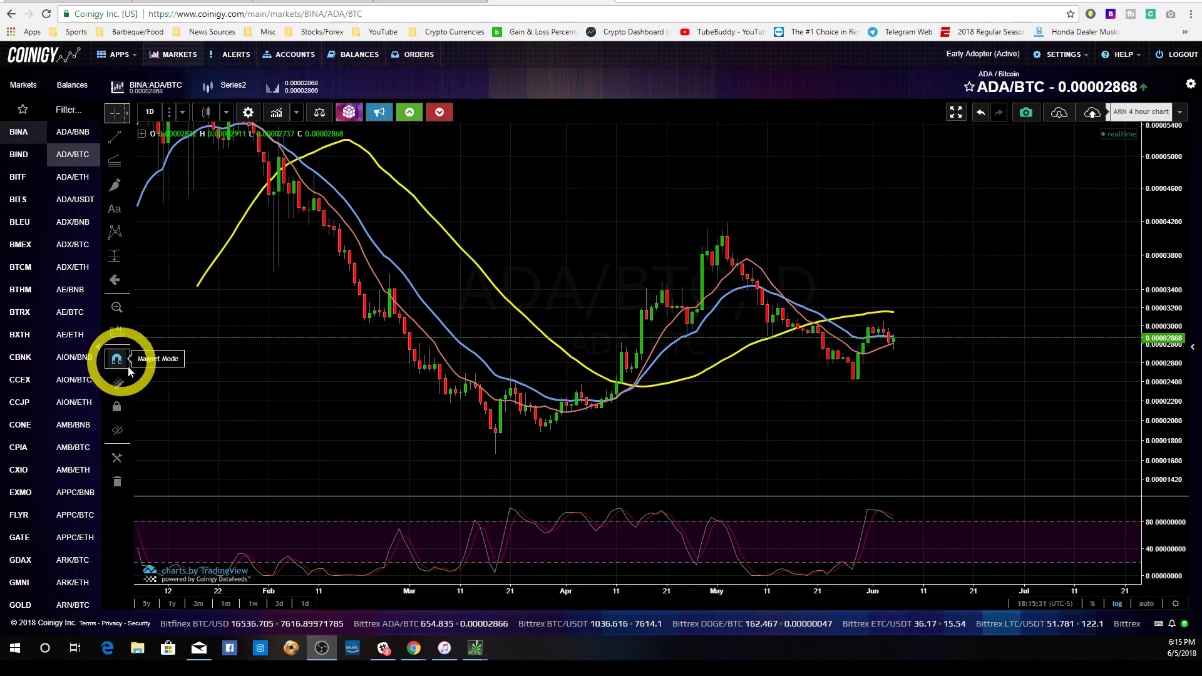
Step: Find Moving Average Exponential in the indicator list, and close the list without adding anything
left_click(278, 115)
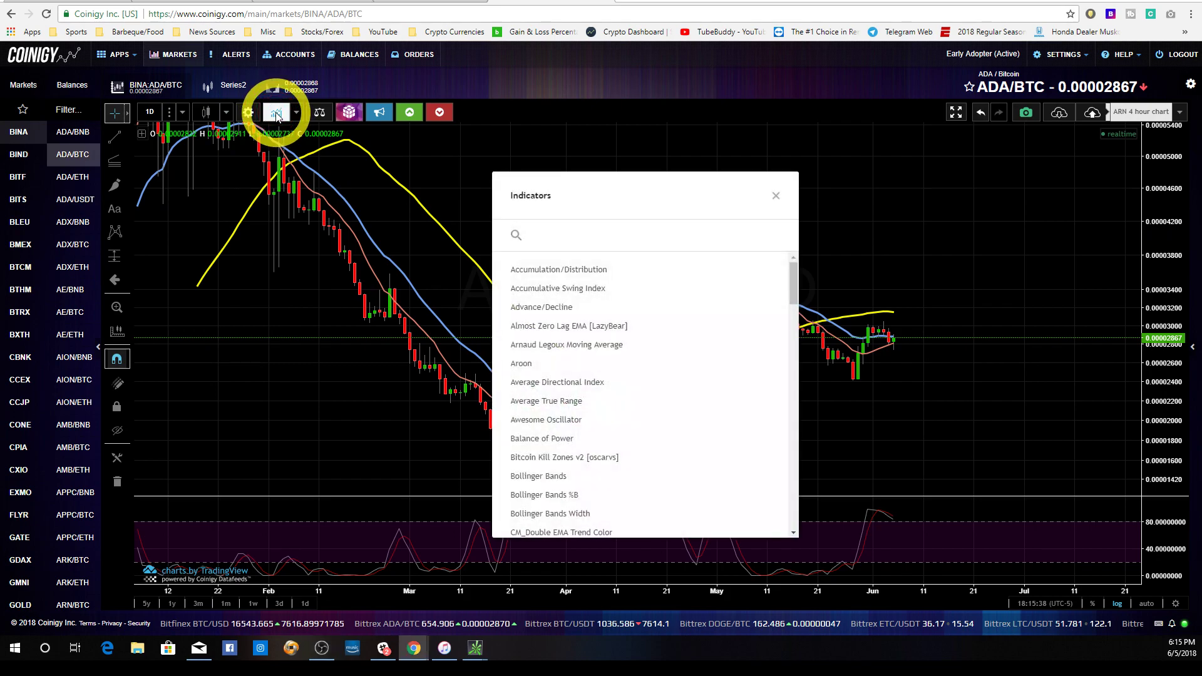
scroll(576, 429, "down", 5)
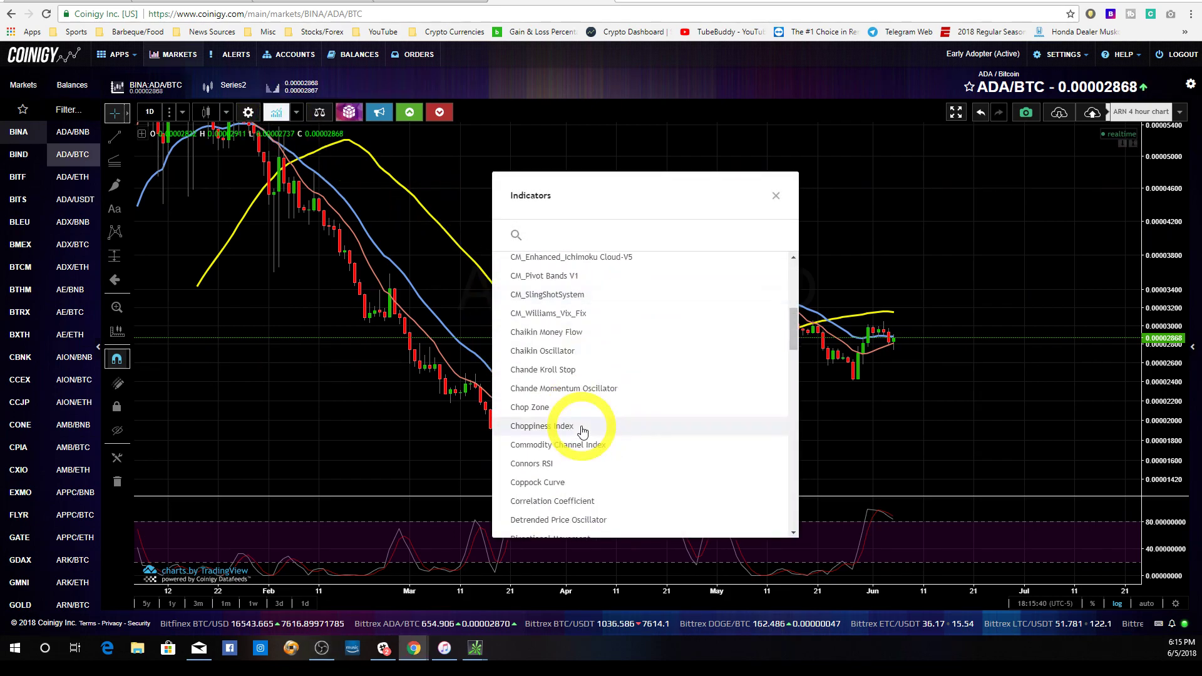
scroll(582, 432, "down", 6)
scroll(583, 432, "up", 1)
scroll(583, 432, "down", 5)
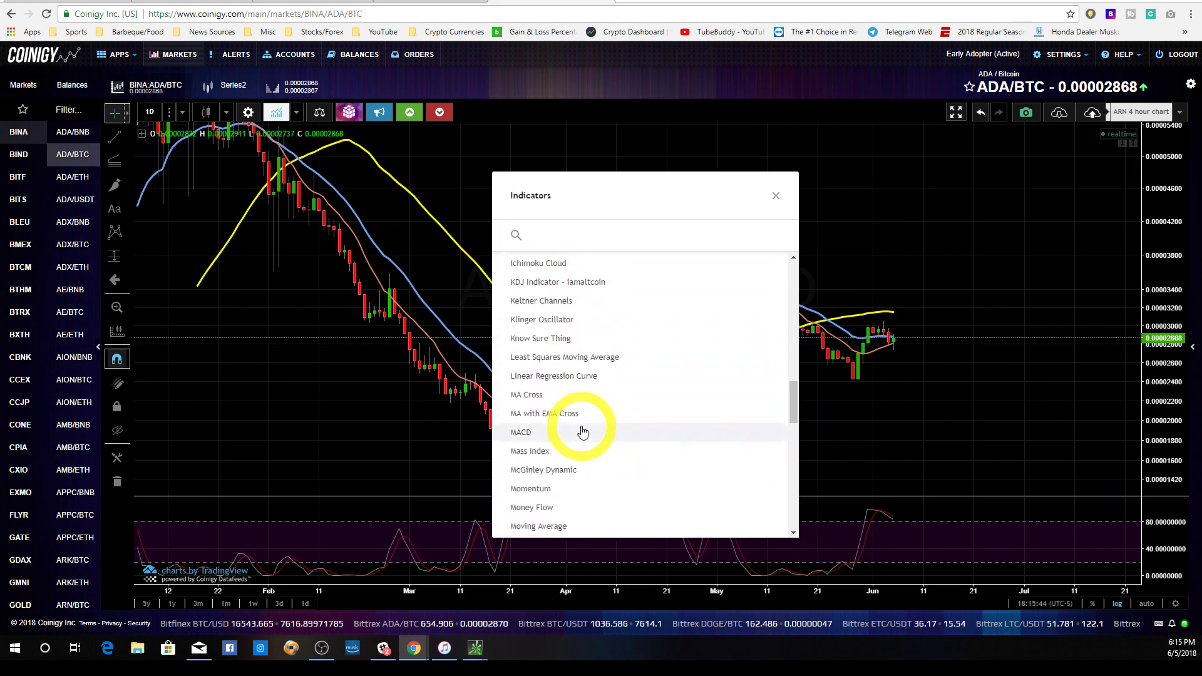
scroll(583, 431, "up", 1)
scroll(582, 432, "down", 2)
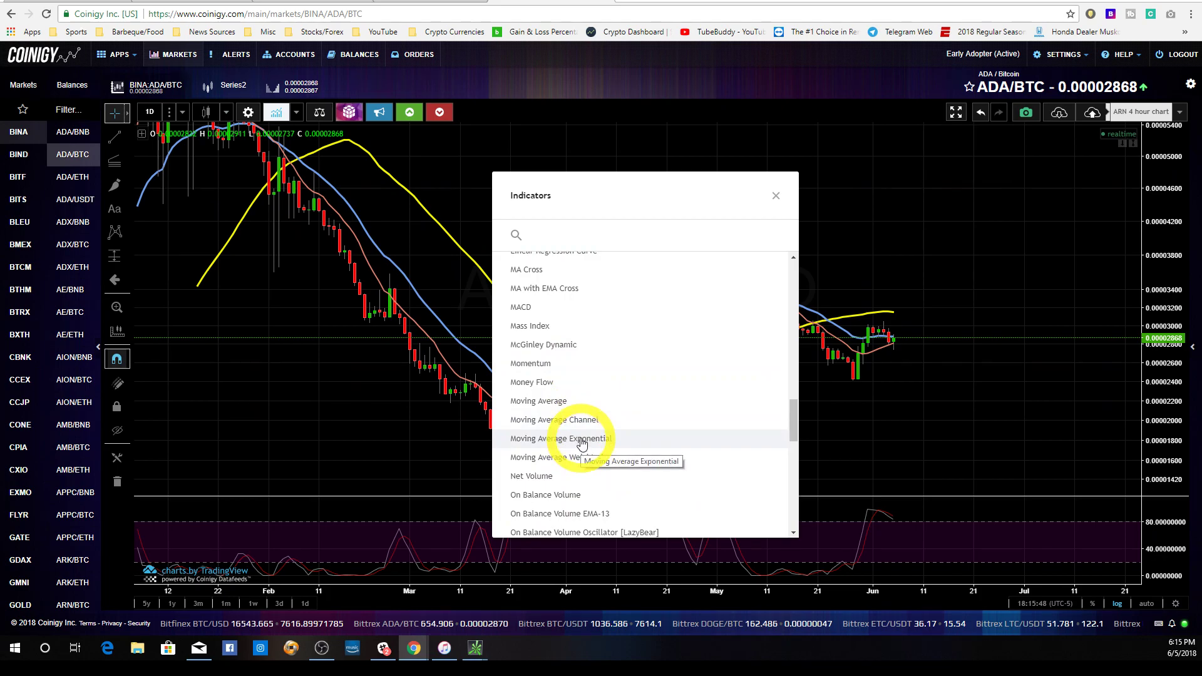
left_click(583, 439)
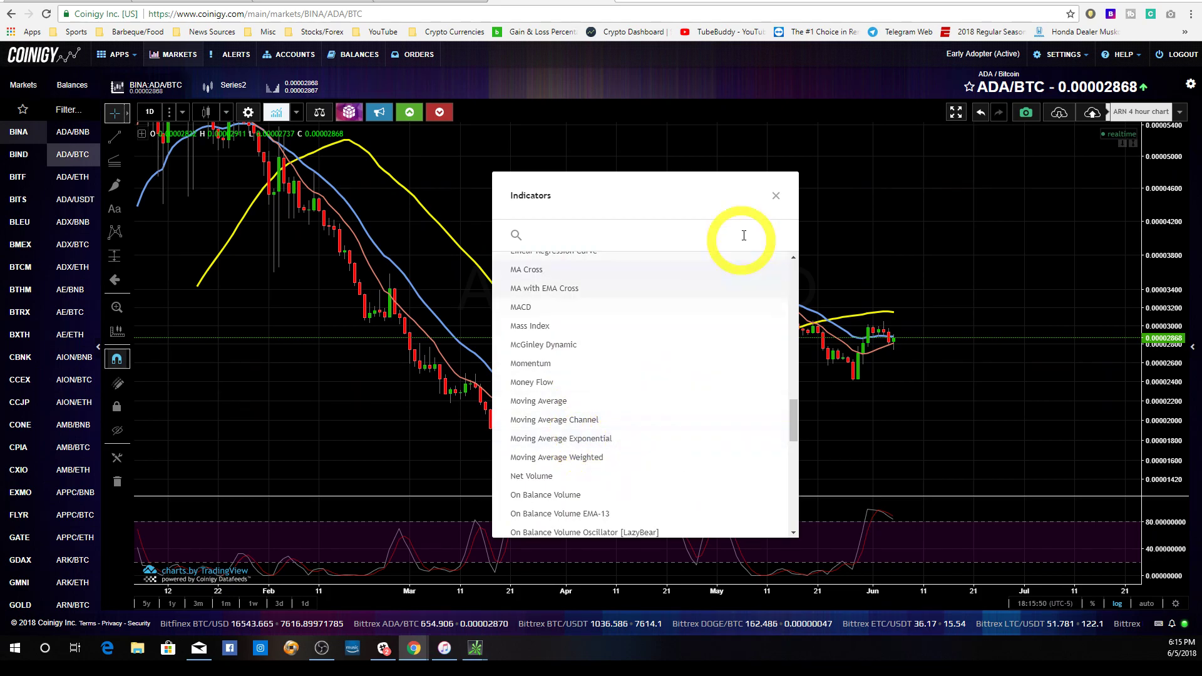
left_click(776, 196)
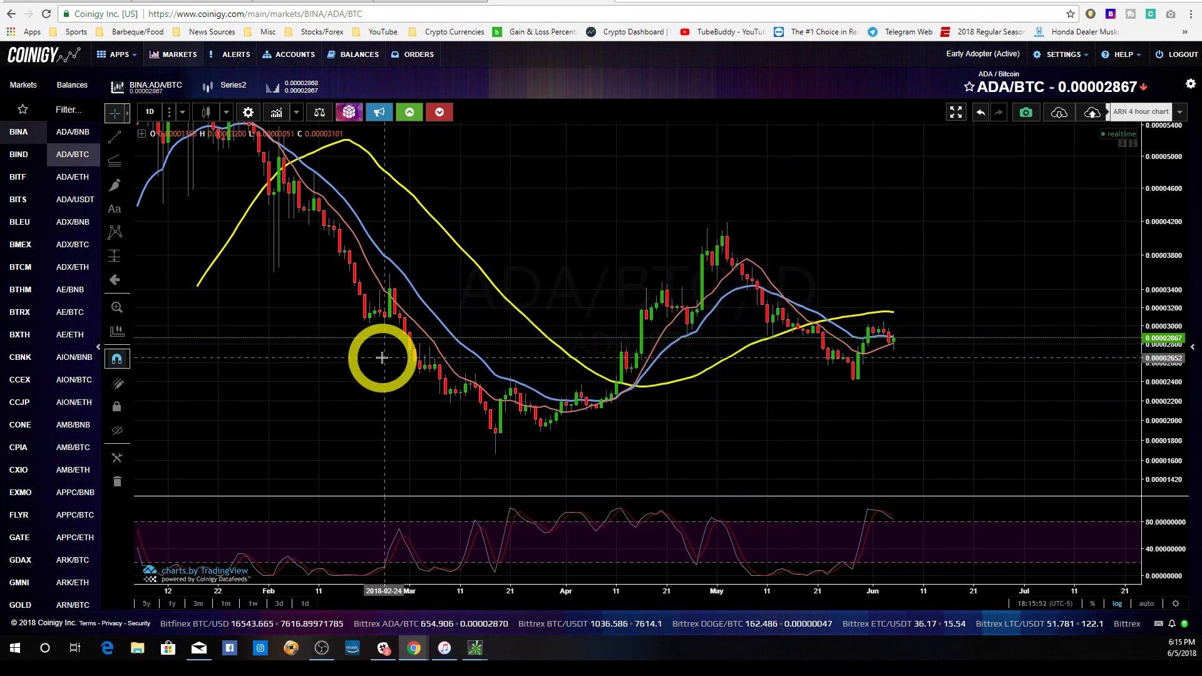
Step: Review the length and plot style settings of the orange moving average, and close its format dialog
right_click(412, 322)
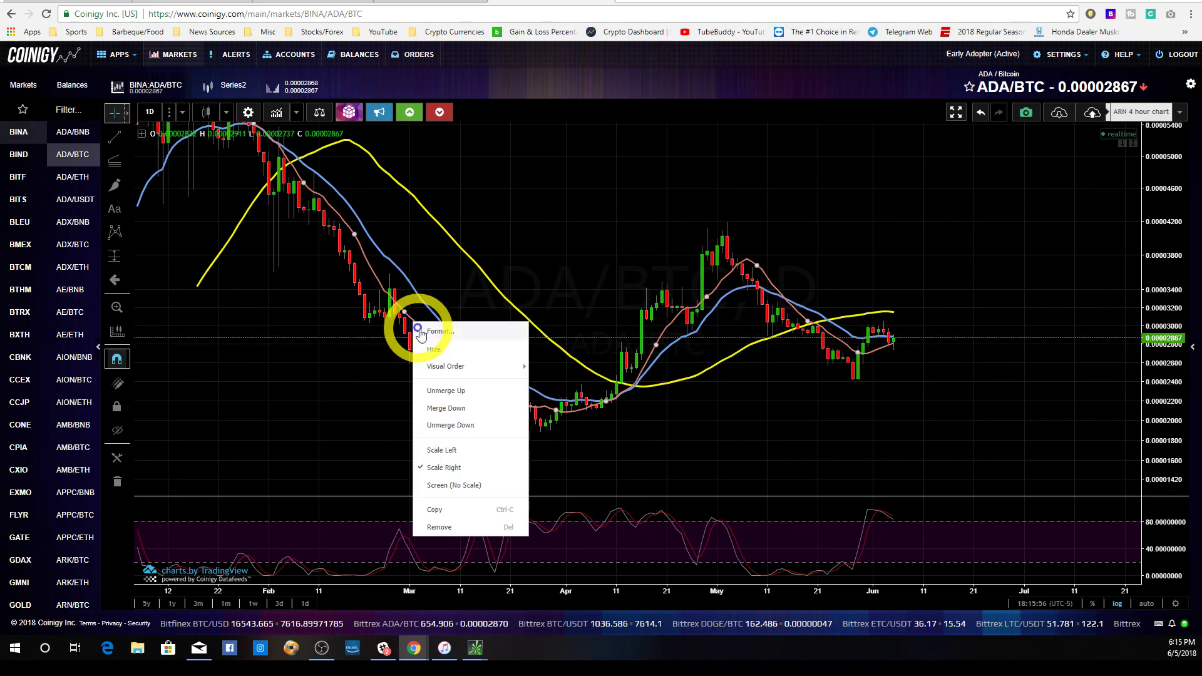
left_click(439, 332)
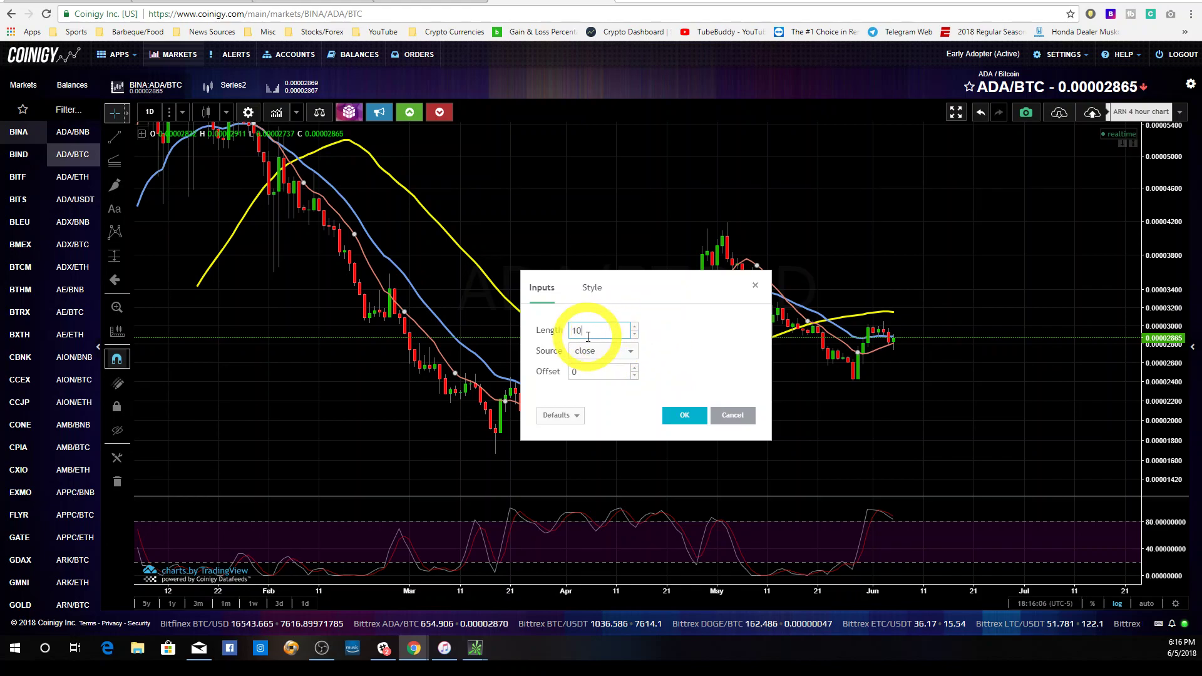
left_click(689, 416)
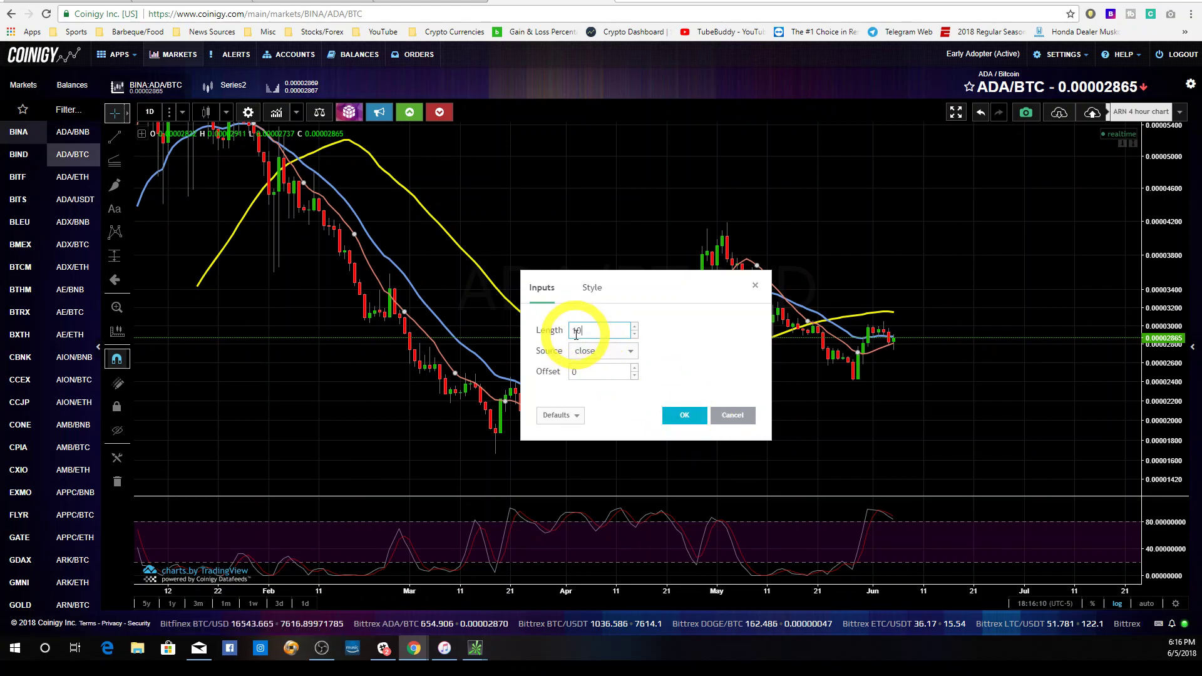
left_click(590, 288)
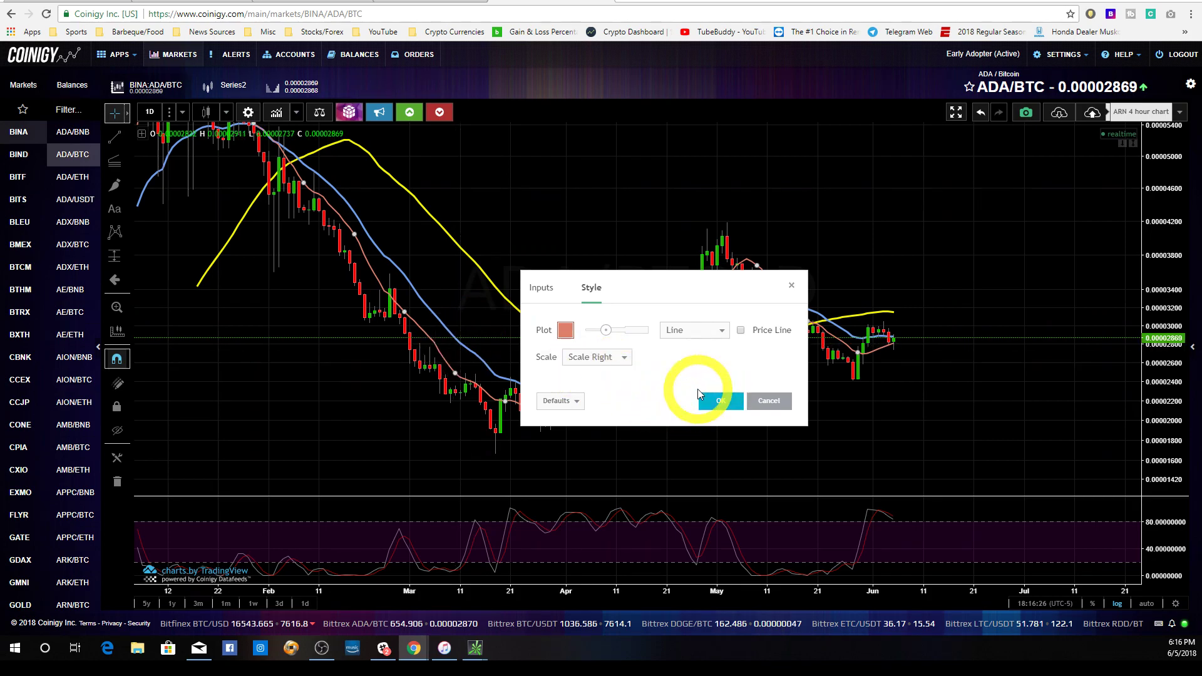
left_click(717, 401)
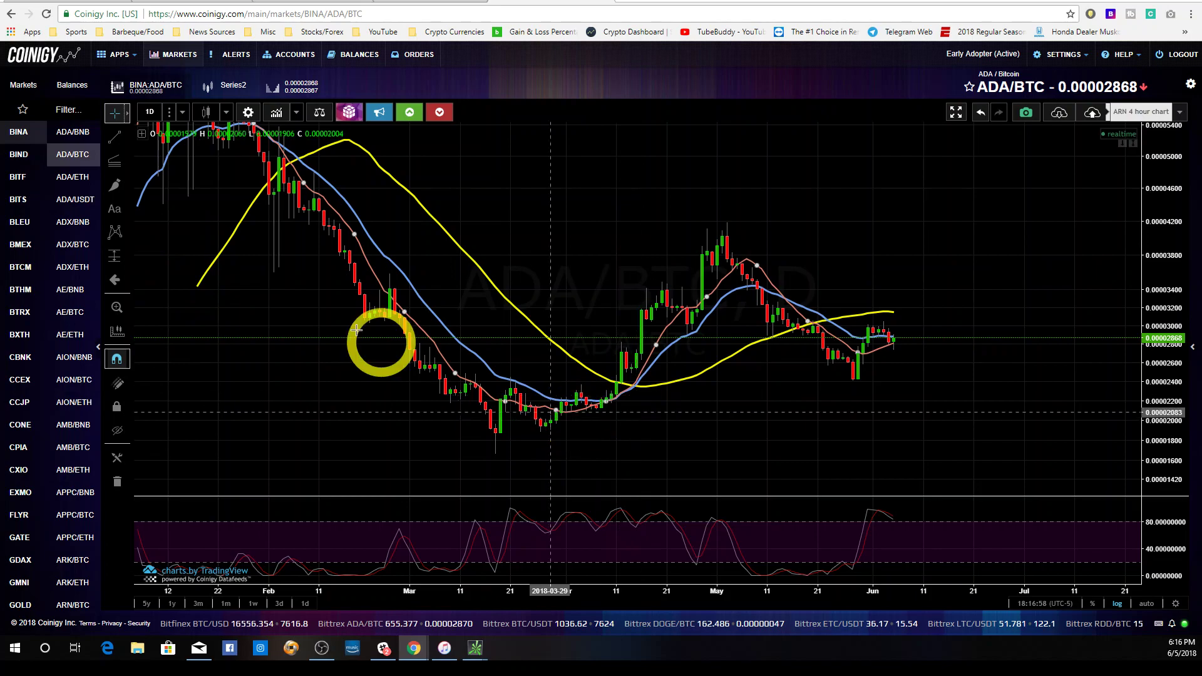
Step: Examine the ADA/BTC daily price history and moving averages from the December launch through June
scroll(363, 408, "down", 3)
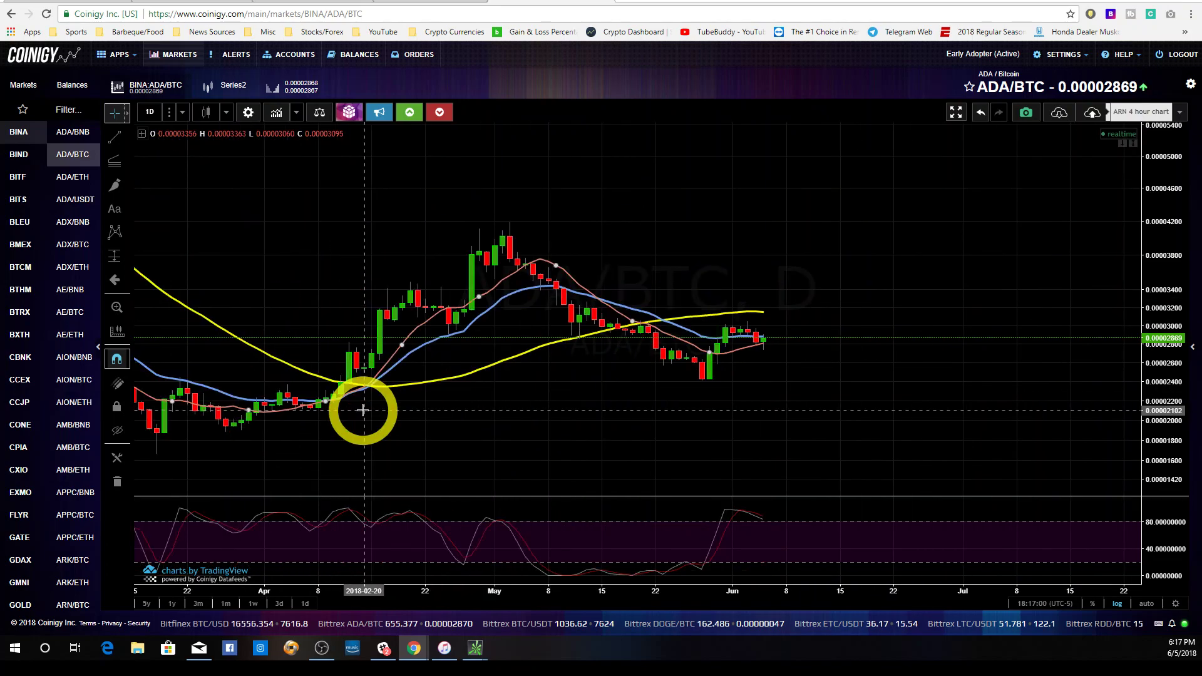
scroll(379, 416, "down", 2)
left_click_drag(1160, 236, 1168, 416)
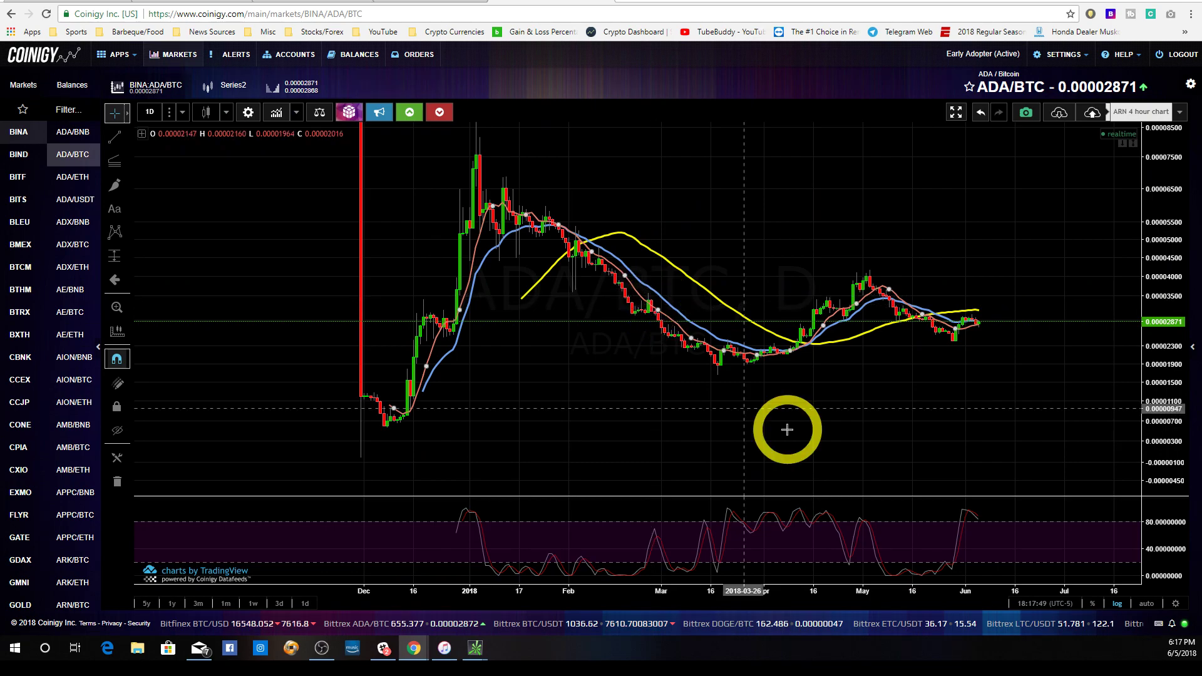
scroll(787, 430, "up", 3)
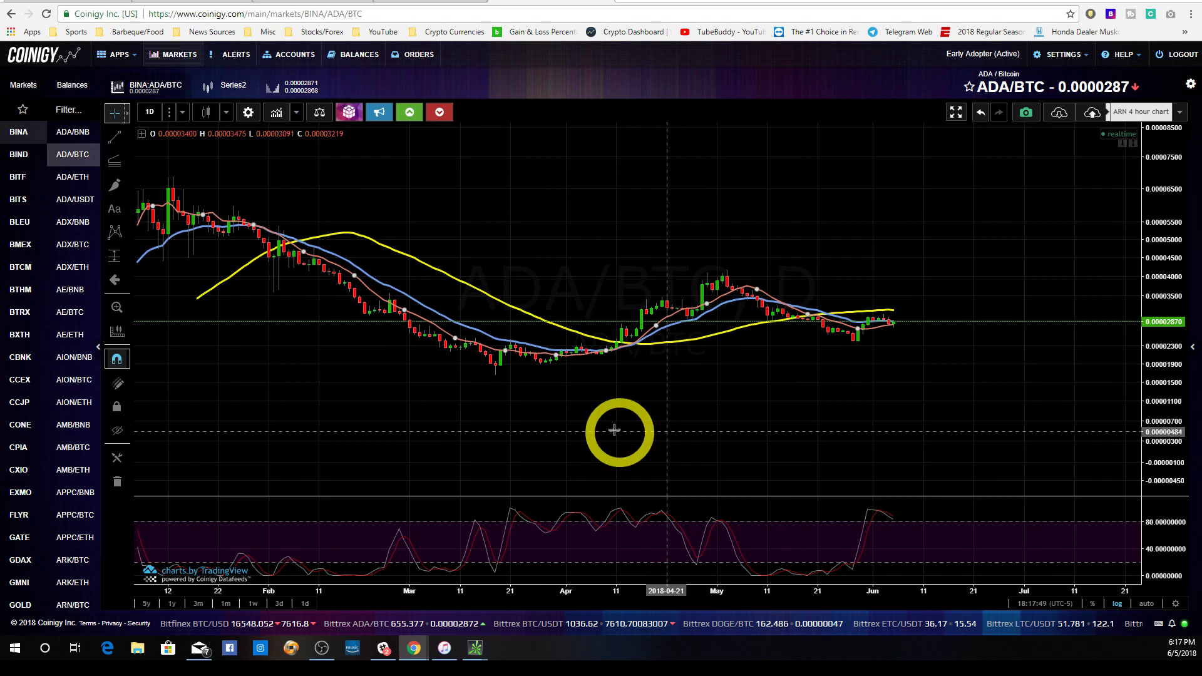
left_click_drag(614, 430, 738, 432)
left_click_drag(1163, 436, 1158, 347)
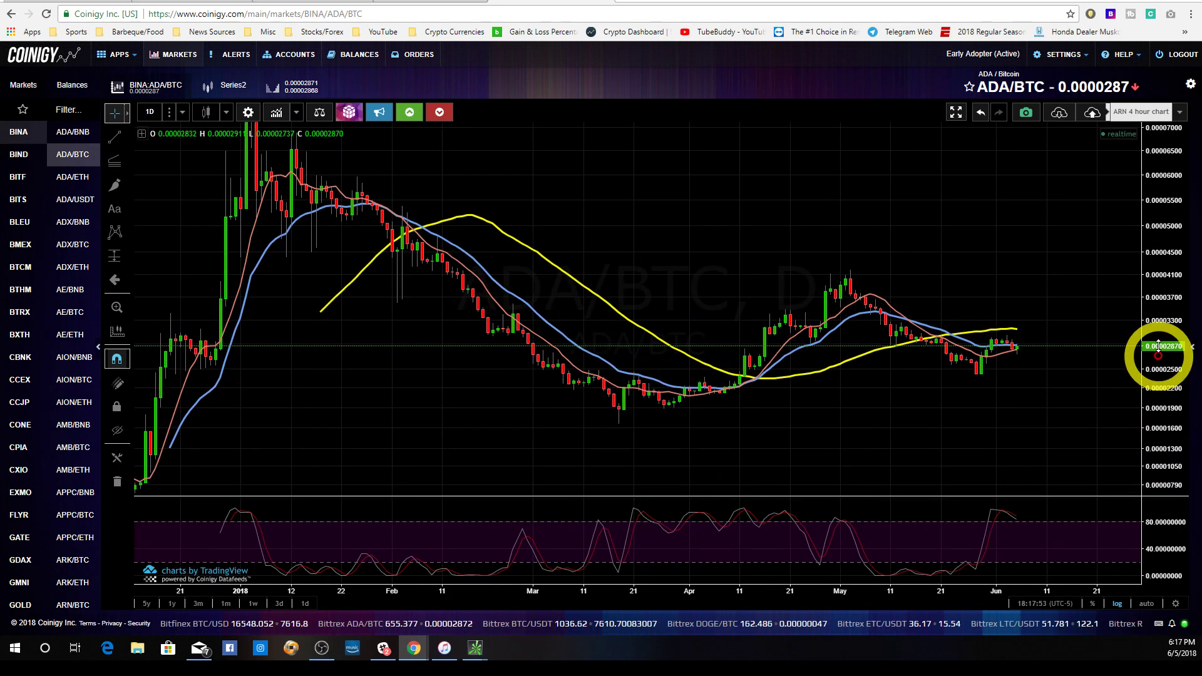
left_click_drag(744, 402, 665, 448)
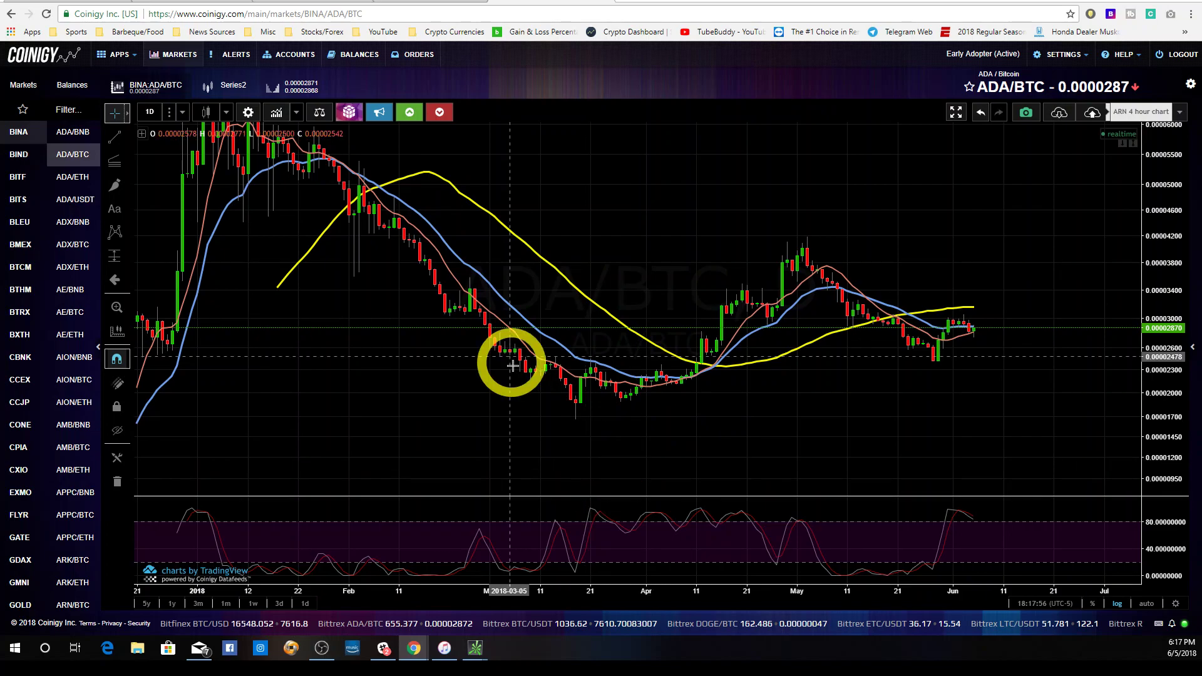
left_click_drag(577, 416, 749, 432)
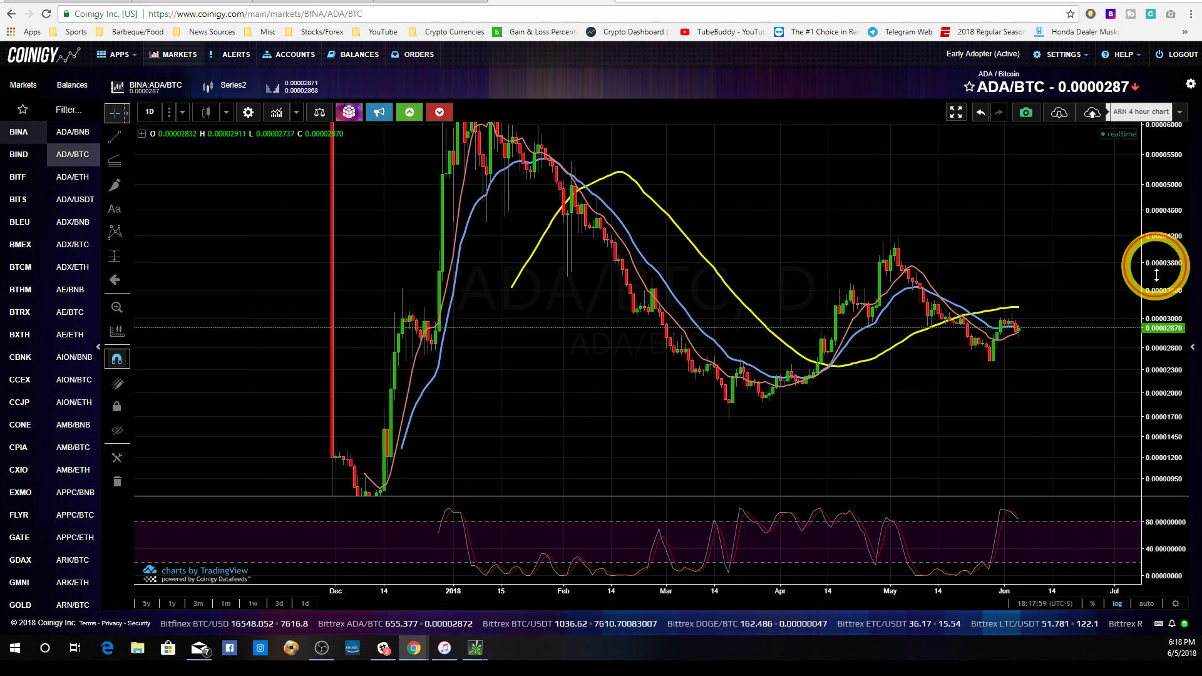
left_click_drag(1157, 274, 602, 410)
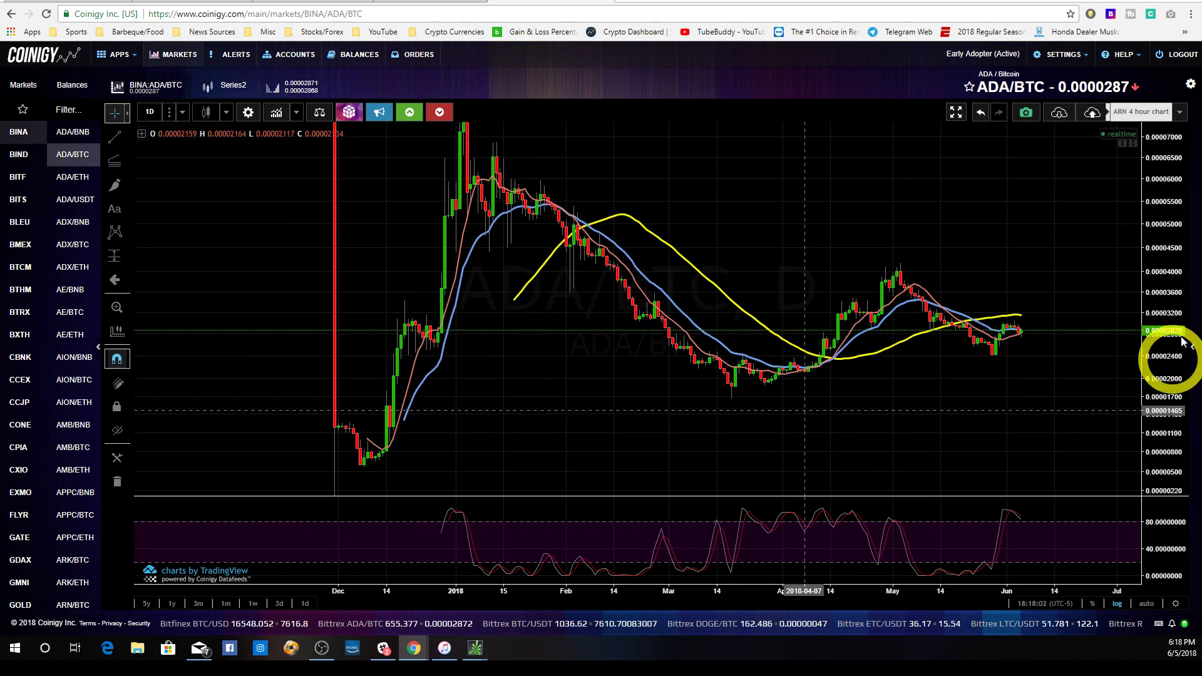
left_click_drag(1173, 296, 544, 443)
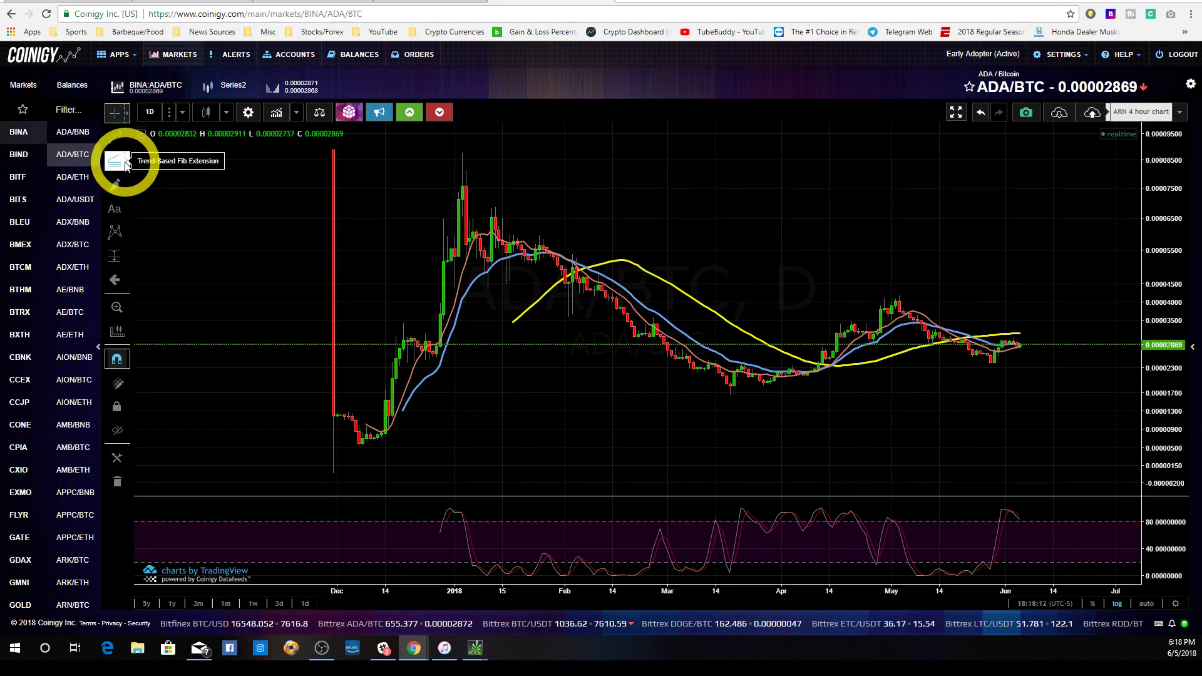
Step: Draw a Fib Retracement from the December 8, 2017 low at 0.00000570 up to the January 4, 2018 high at 0.00008788
left_click(125, 163)
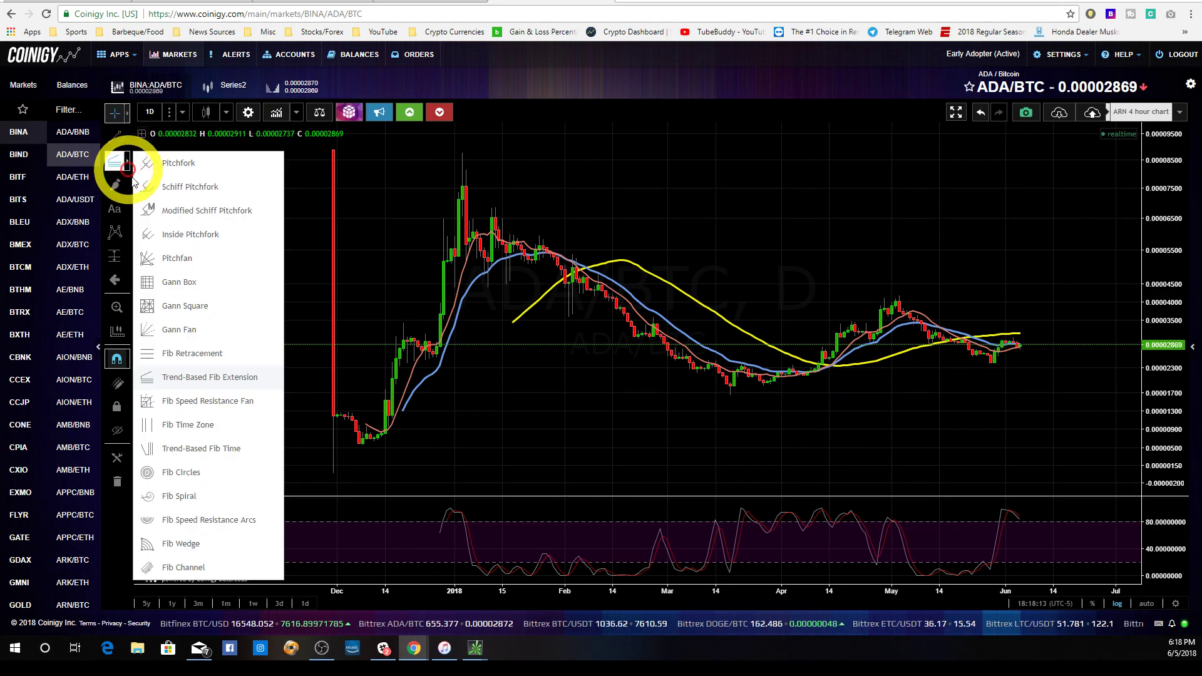
left_click(182, 356)
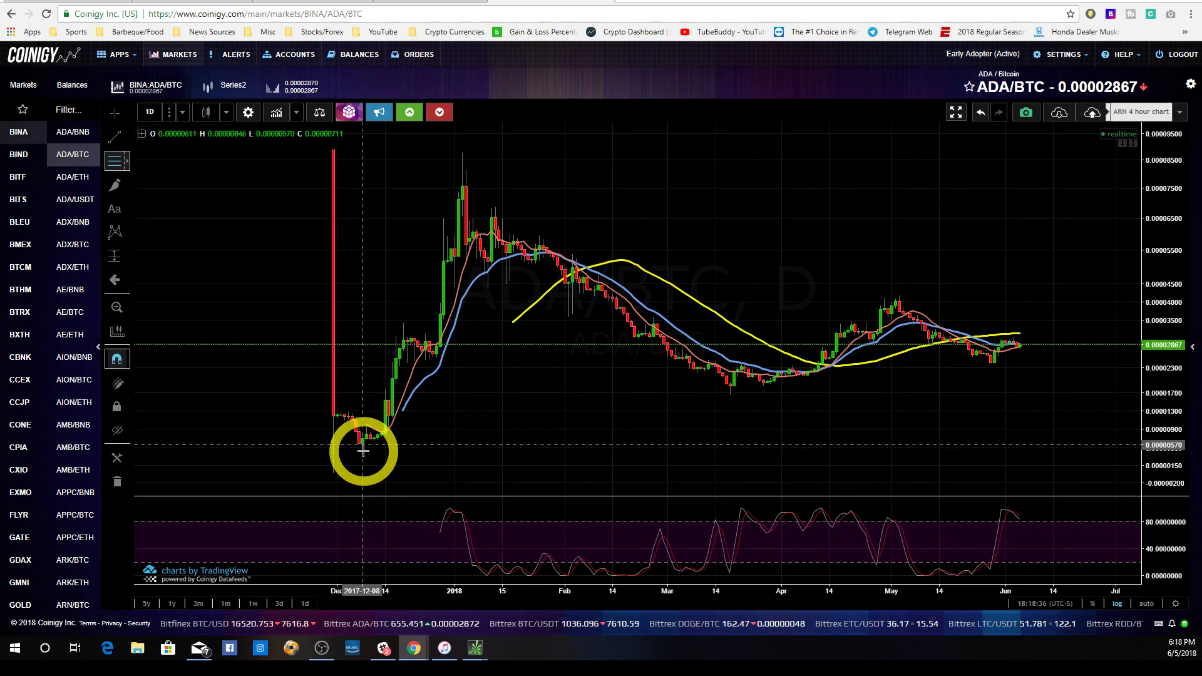
mouse_move(362, 446)
left_mouse_down()
mouse_move(472, 257)
mouse_move(463, 151)
mouse_move(504, 167)
mouse_move(463, 153)
left_mouse_up()
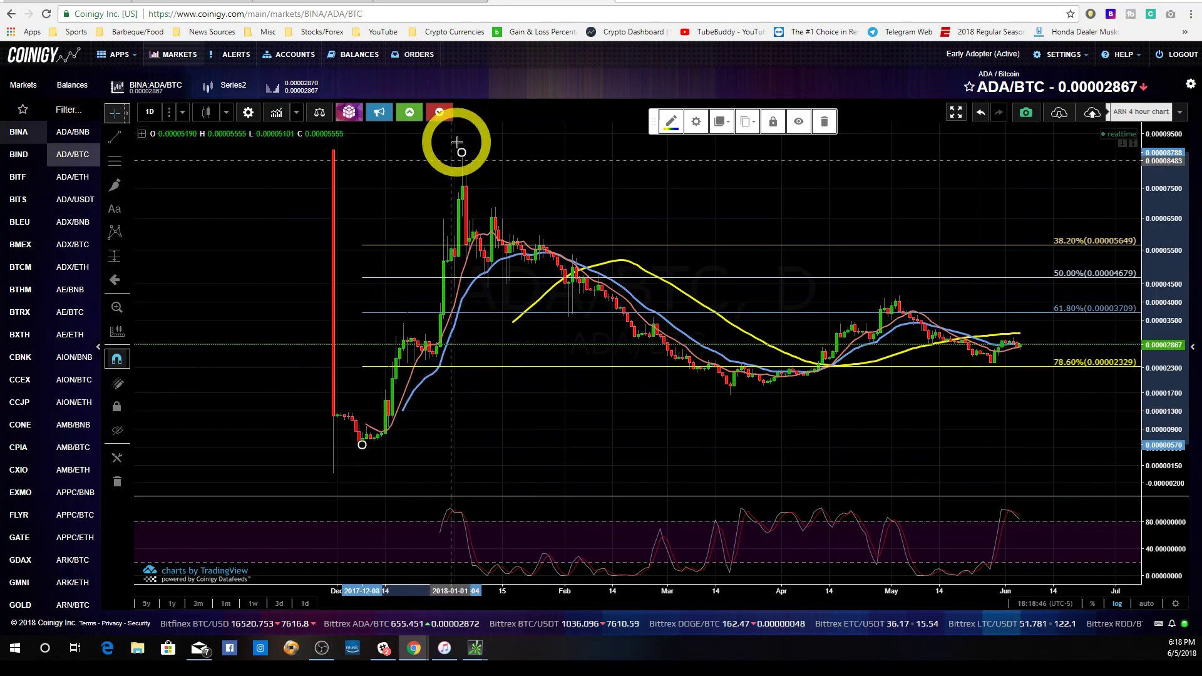
left_click_drag(1167, 309, 1164, 339)
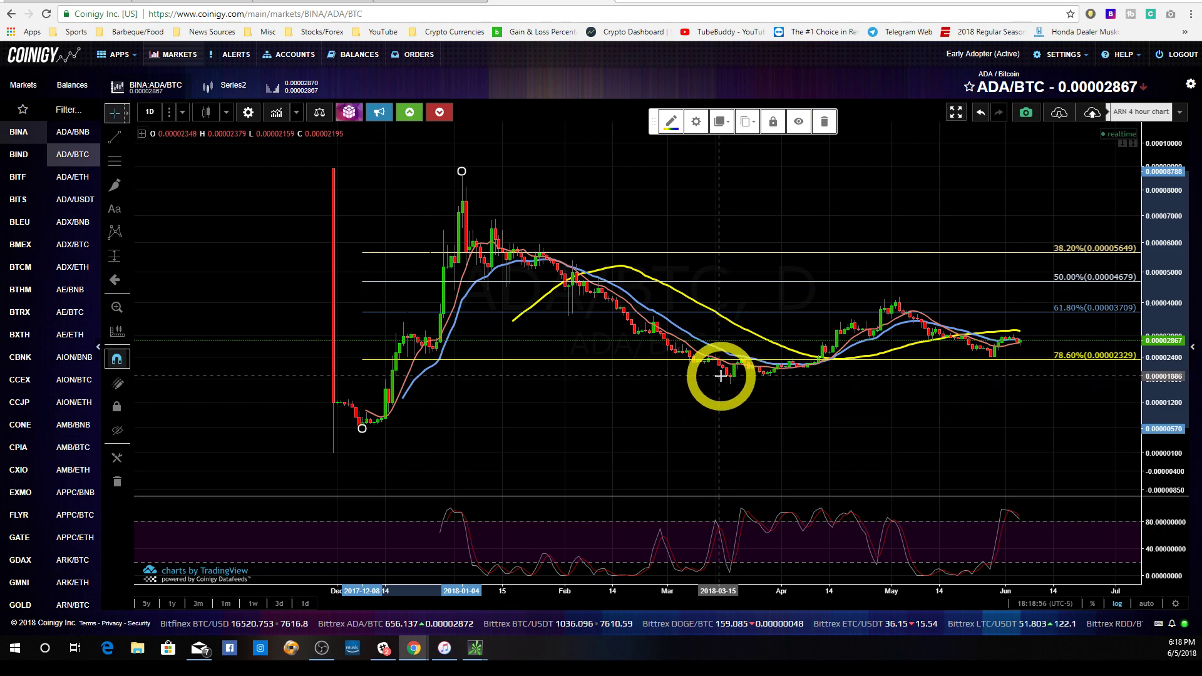
Step: Place a Horizontal Ray at 0.00001800 starting from the December 14, 2017 candle
left_click(127, 140)
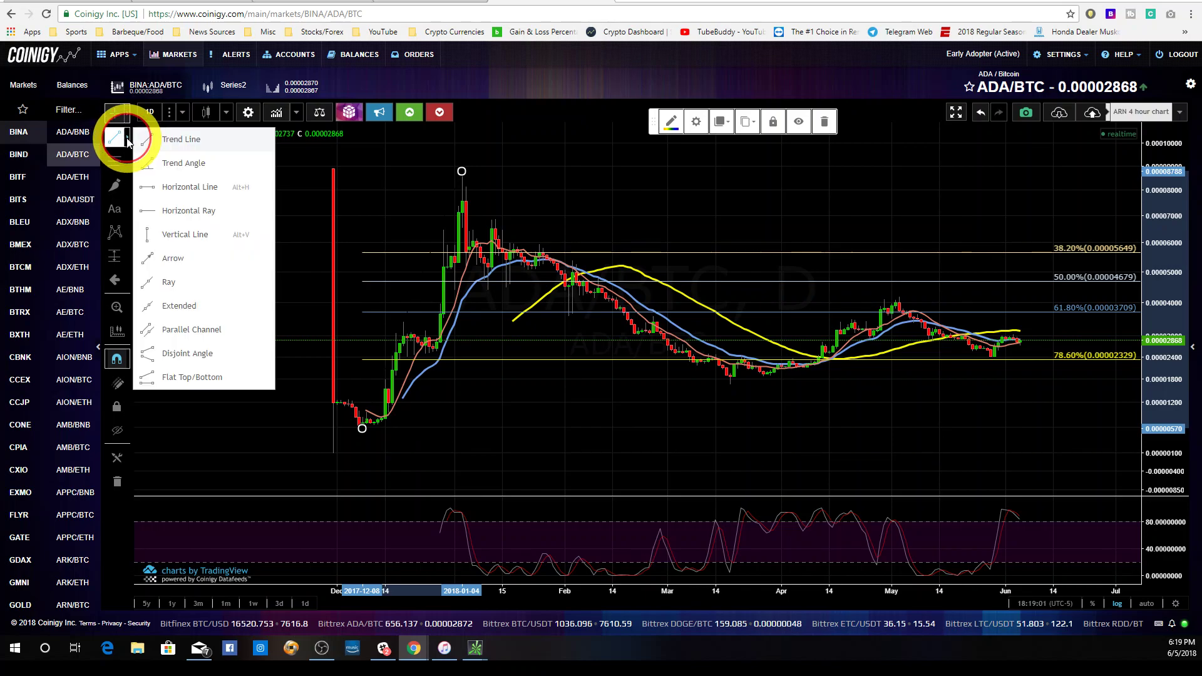
left_click(187, 212)
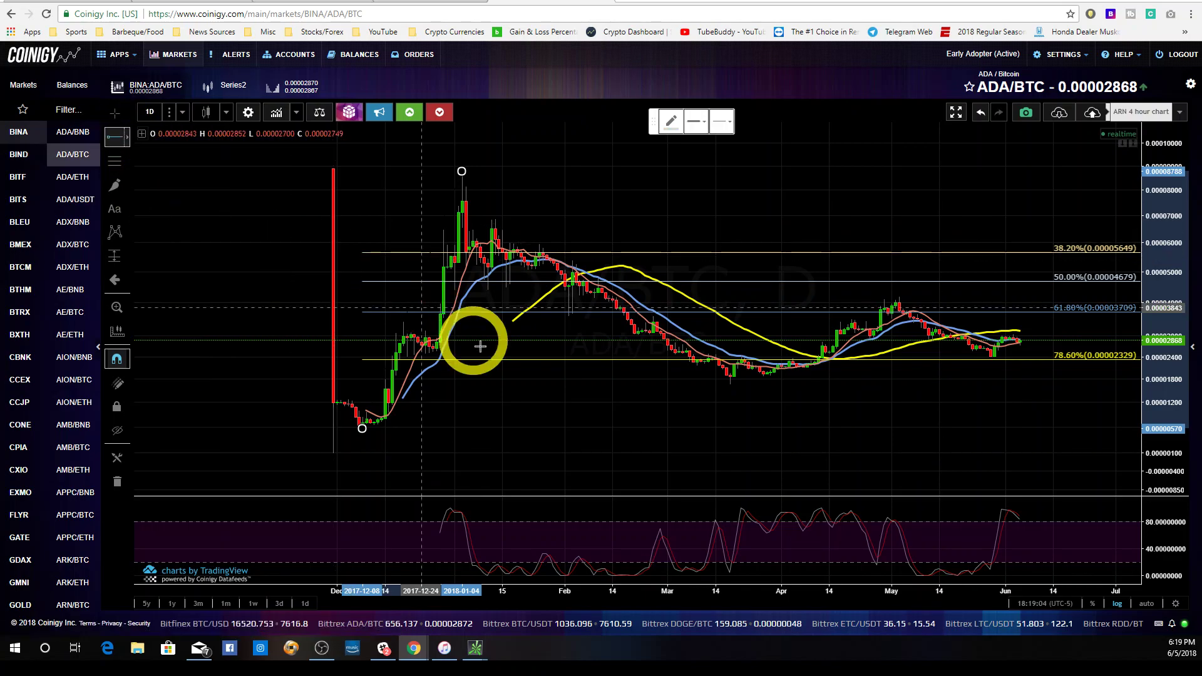
left_click(385, 378)
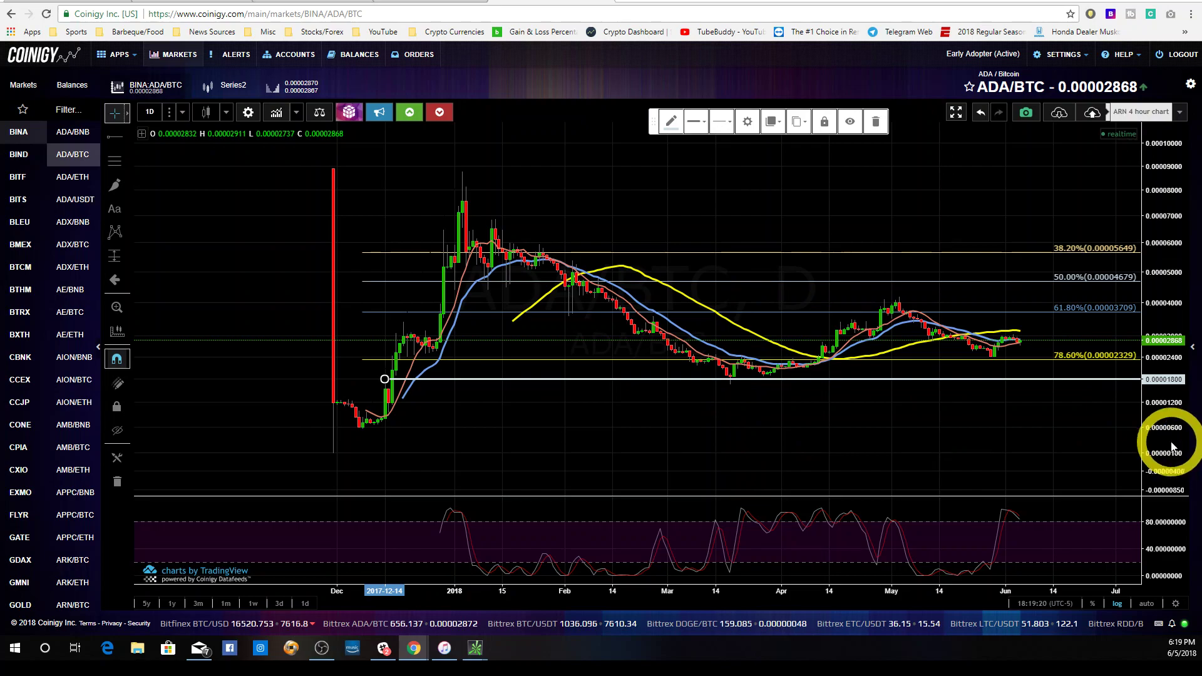
left_click_drag(1168, 437, 1170, 341)
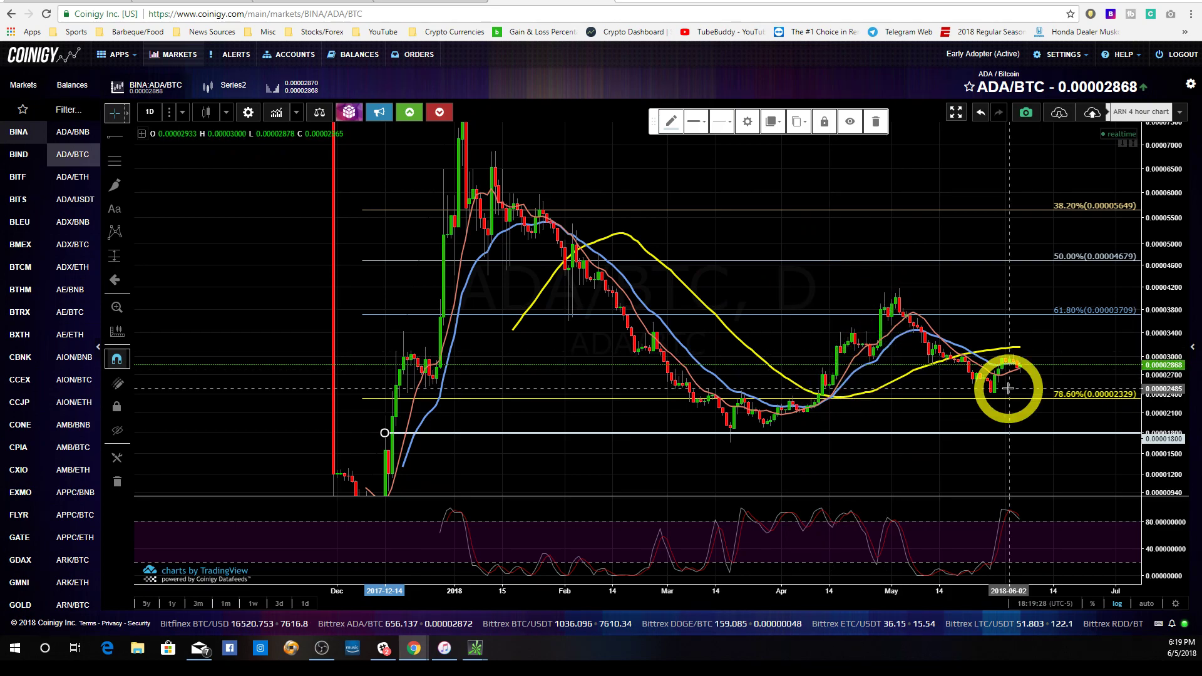
left_click_drag(1181, 246, 633, 416)
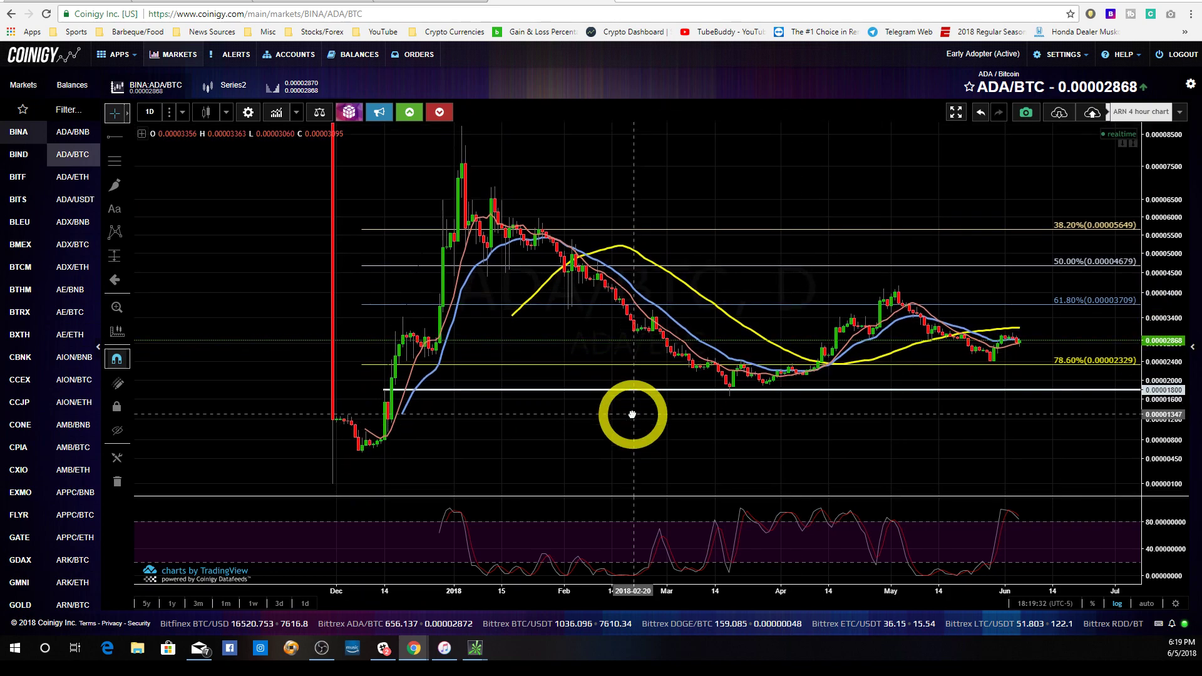
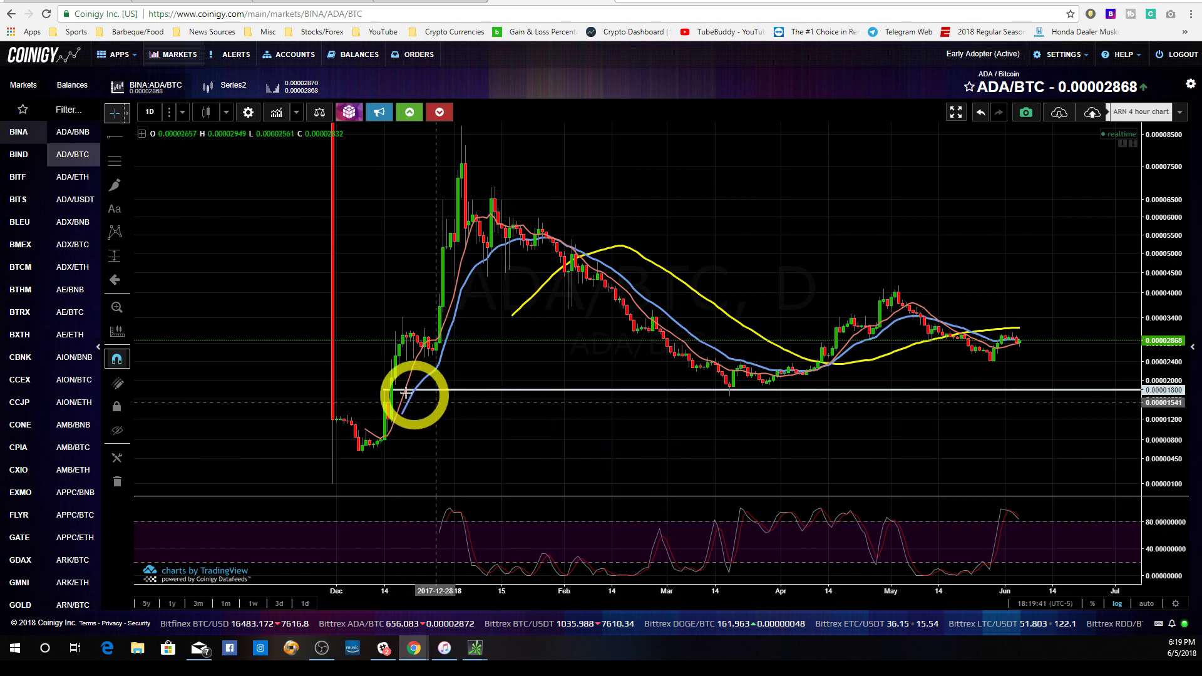
Step: Remove the white horizontal ray below the price candles
right_click(388, 390)
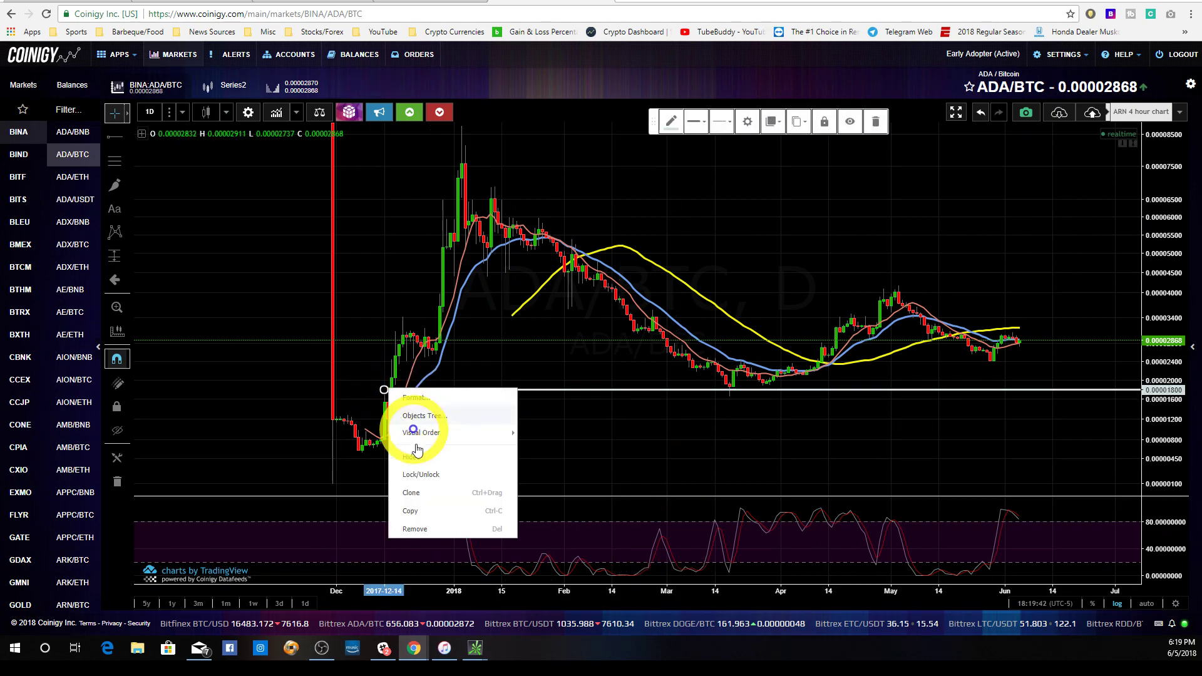
left_click(419, 528)
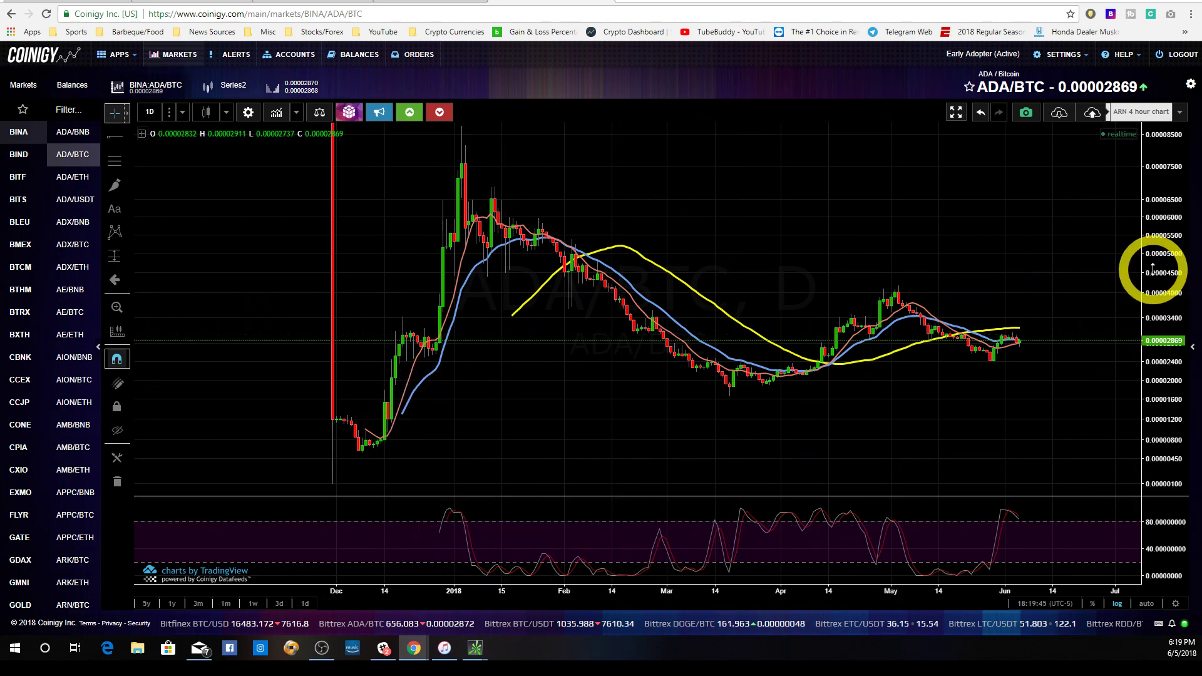
Step: Draw a Fib Retracement from the January 4, 2018 high at 0.00008788 down to the March 18, 2018 low at 0.00001666
left_click_drag(1152, 269, 1156, 301)
left_click_drag(739, 207, 712, 250)
left_click(186, 151)
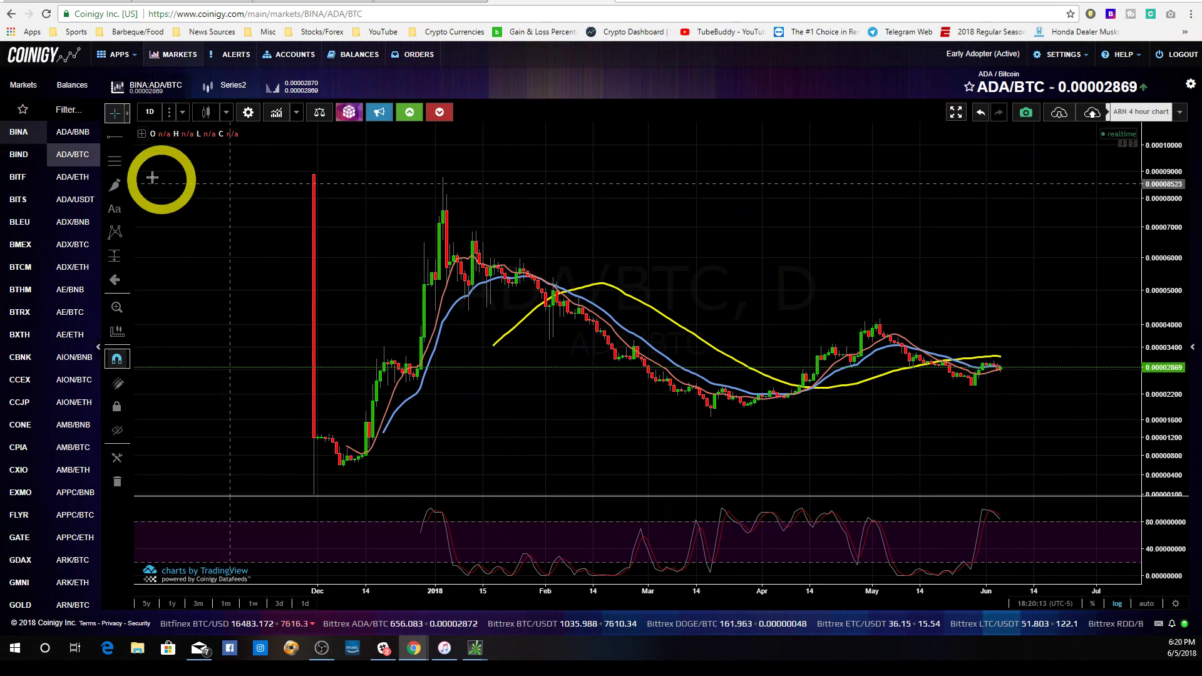
left_click(121, 167)
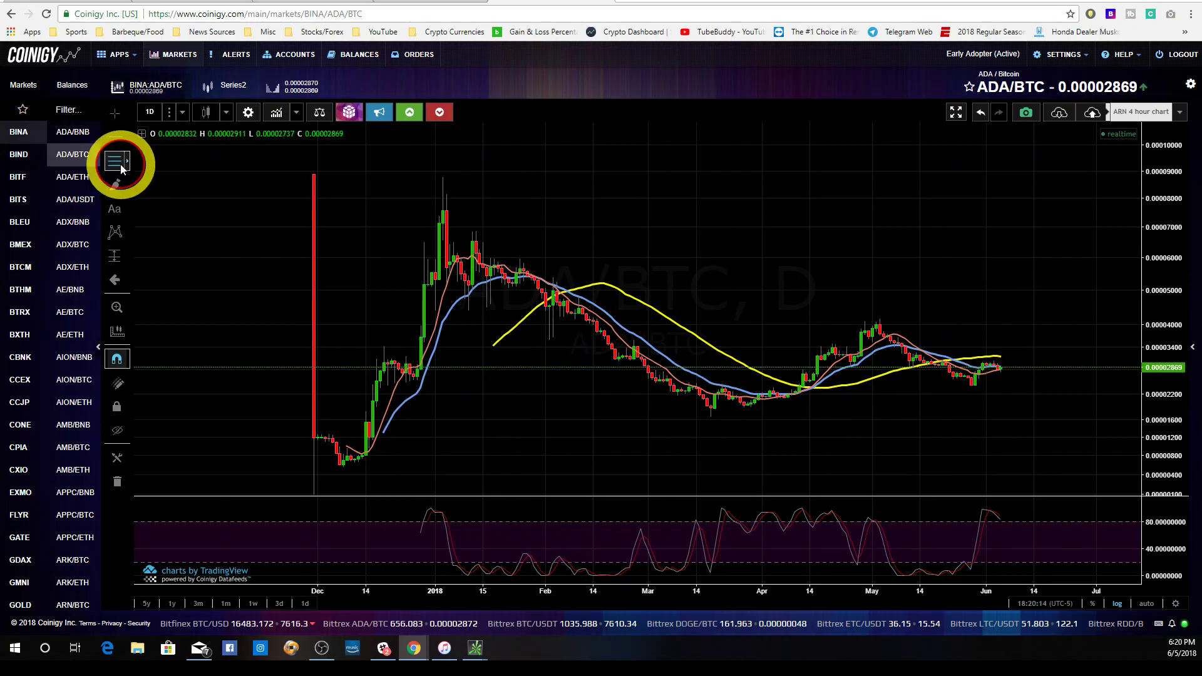
left_click(446, 178)
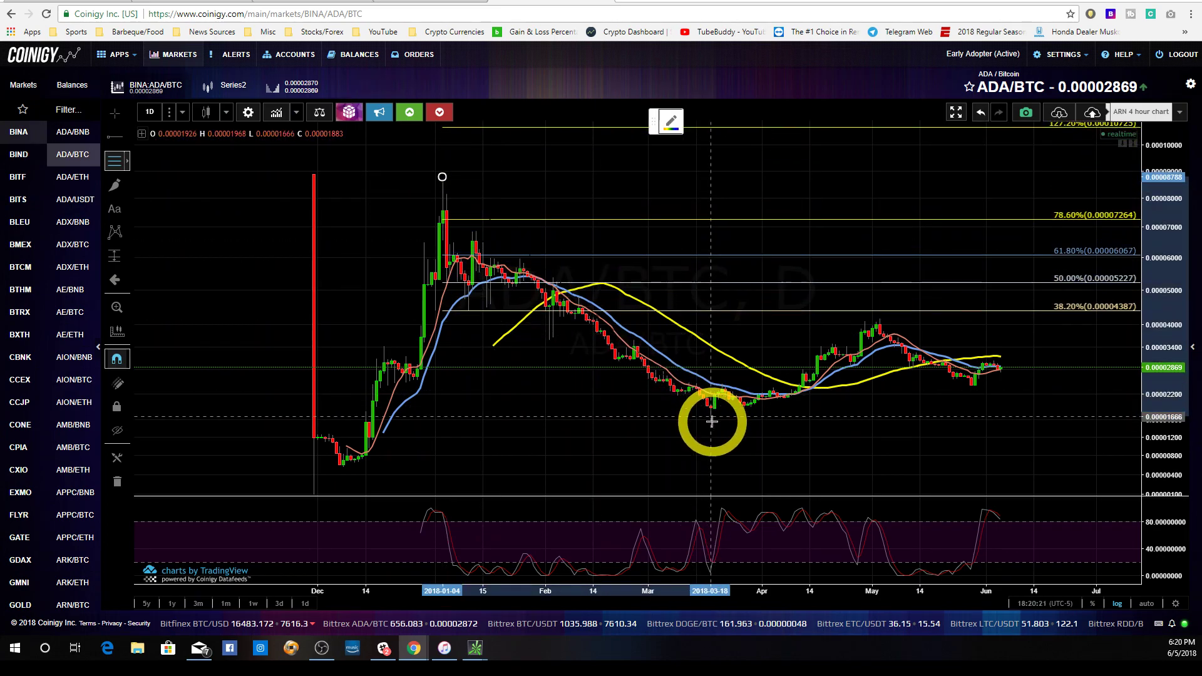
left_click(712, 421)
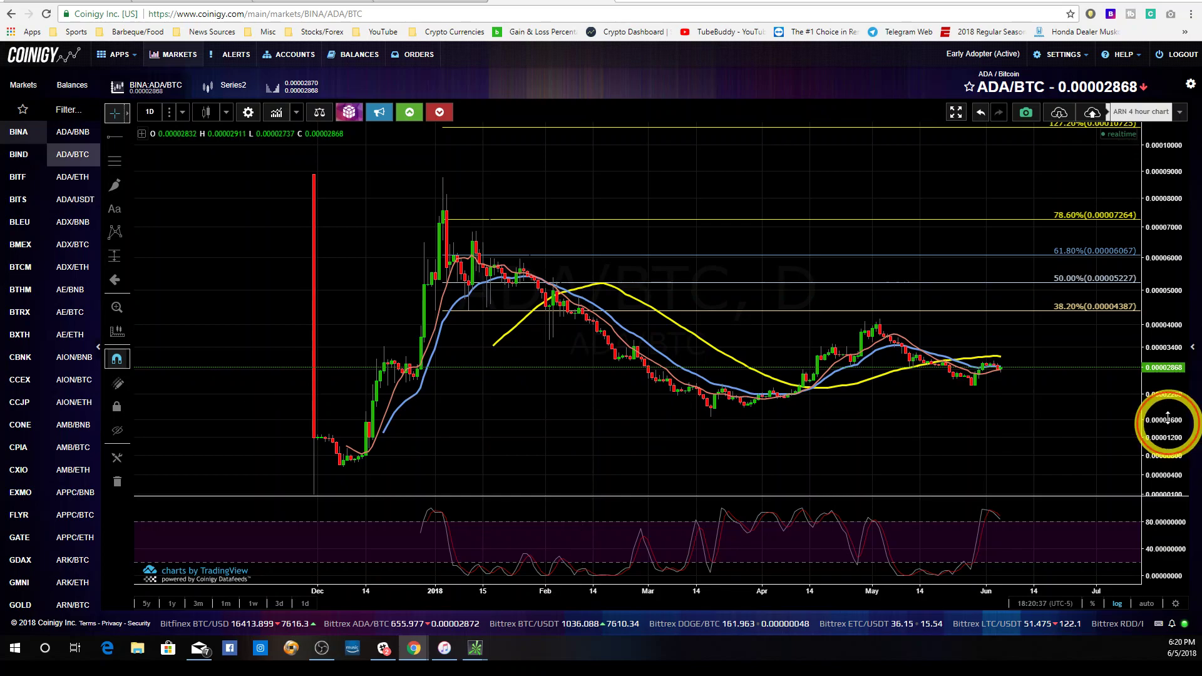
Step: Draw a Fib Retracement from the March 18, 2018 low at 0.00001666 up to the May 3, 2018 high at 0.00004190
left_click_drag(1168, 418, 575, 371)
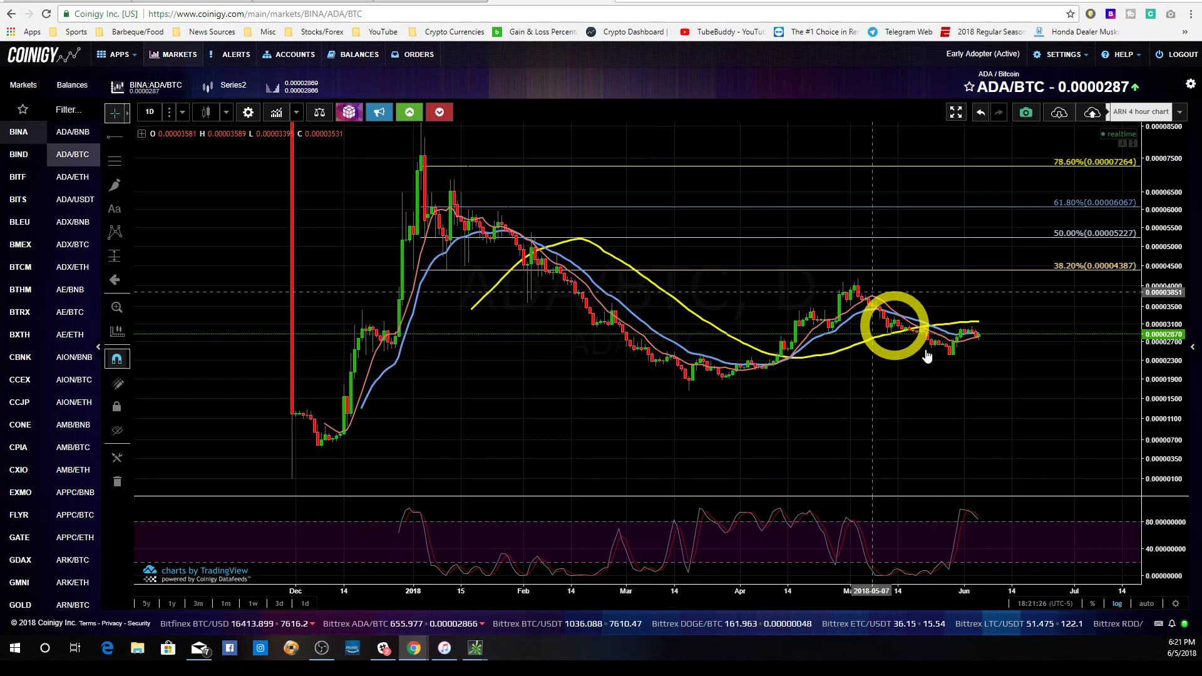
left_click_drag(1158, 429, 885, 403)
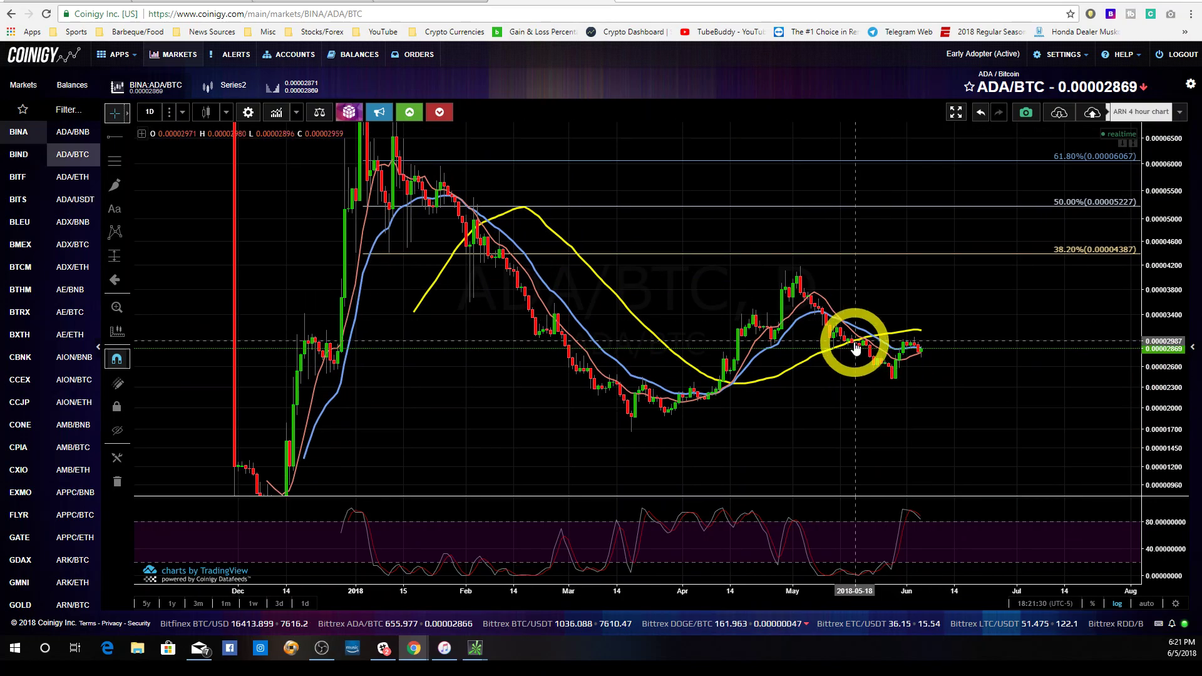
left_click(117, 163)
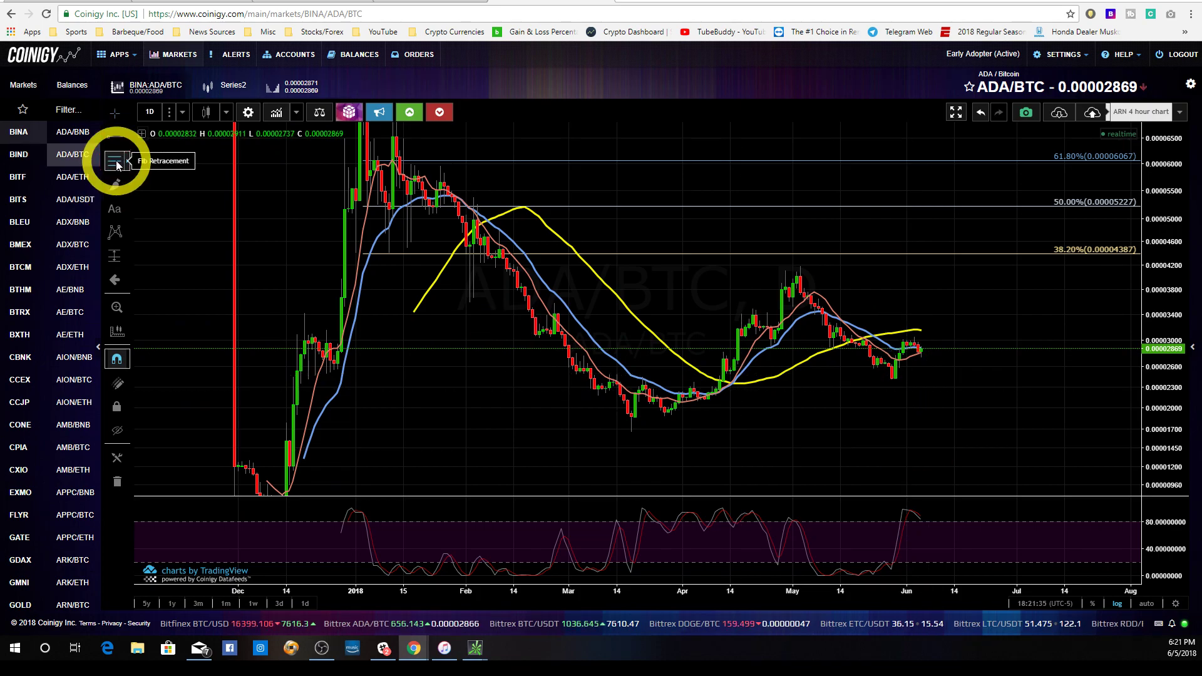
left_click(633, 434)
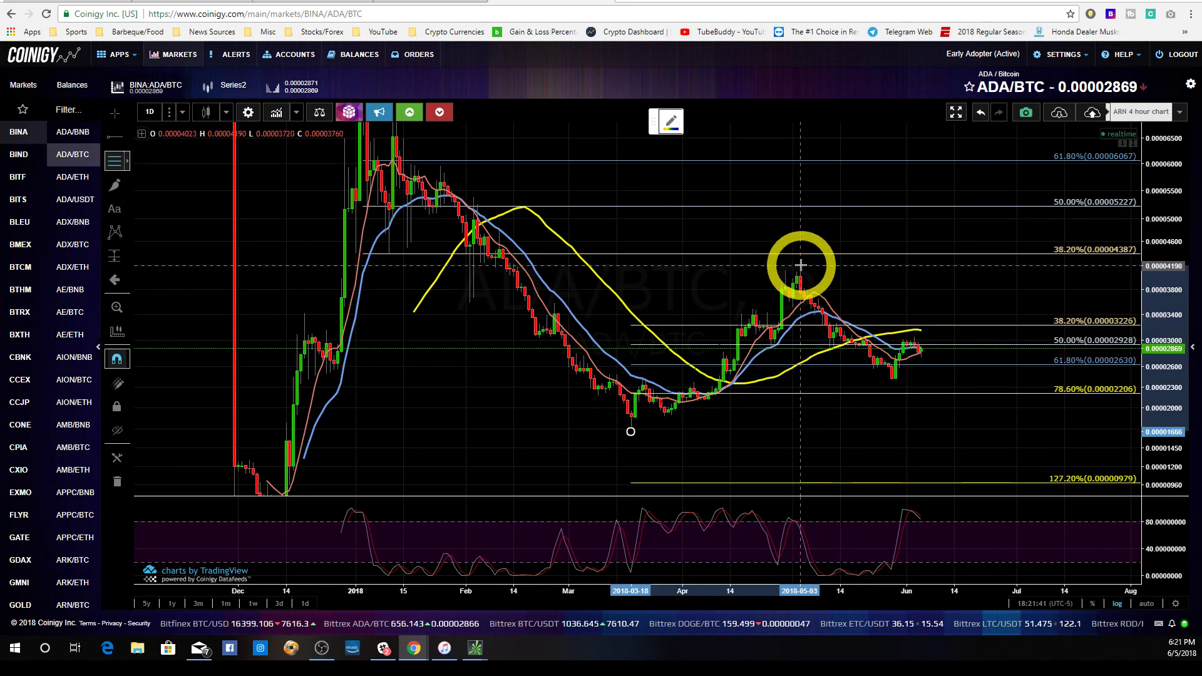
left_click(801, 265)
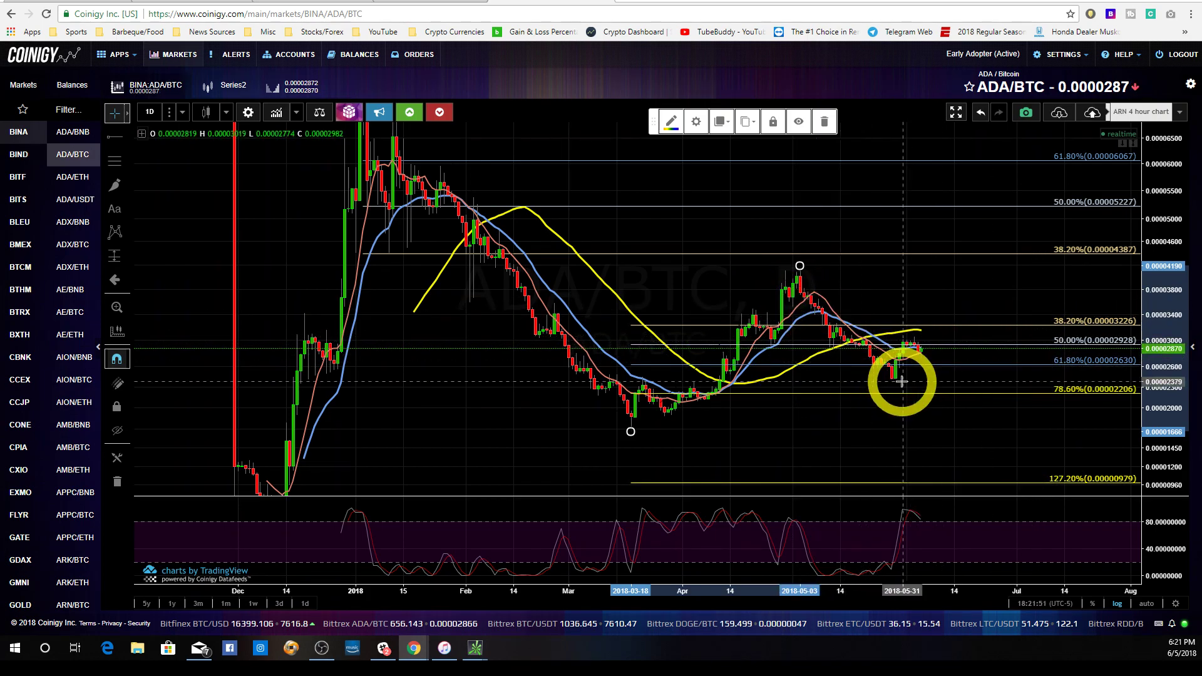
Step: Hide the 0.382, 0.5 and 0.618 levels of the retracement drawn from the March low to the May high
right_click(801, 270)
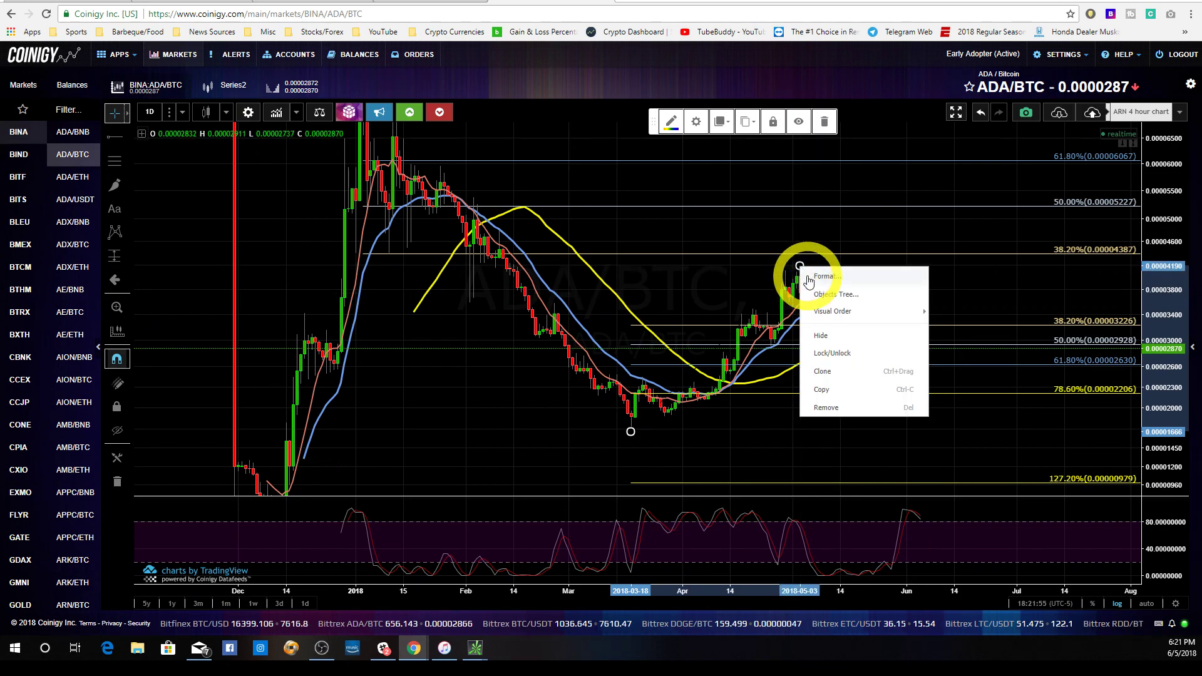
left_click(807, 277)
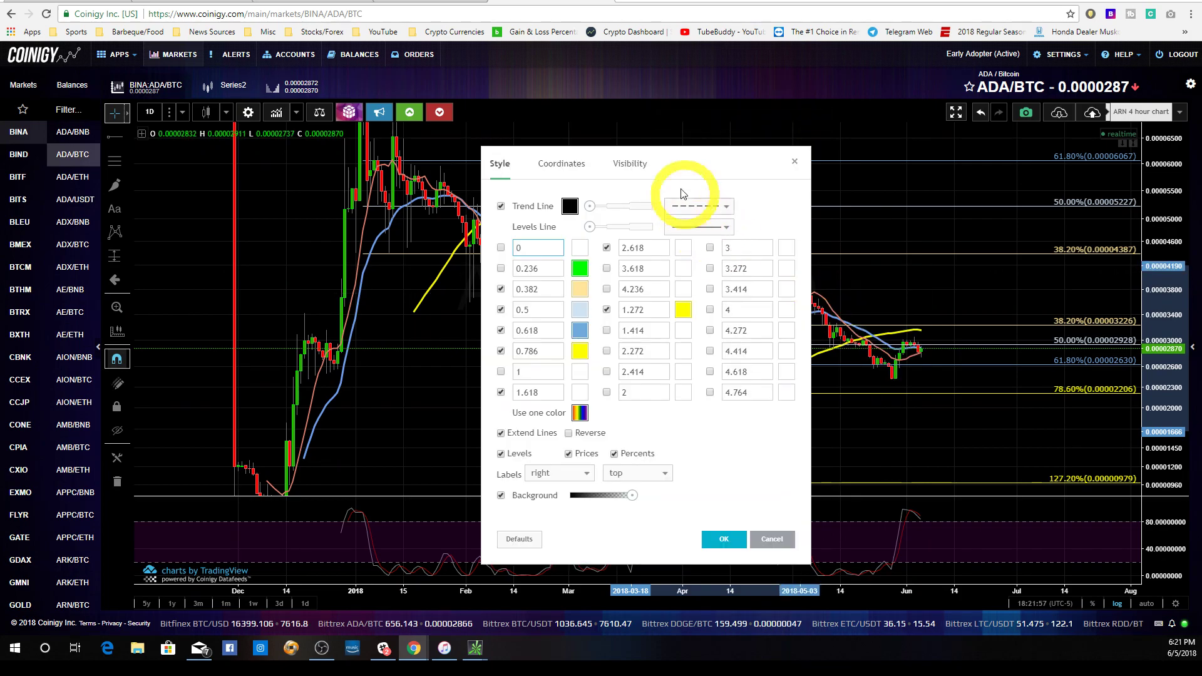
left_click_drag(676, 177, 352, 133)
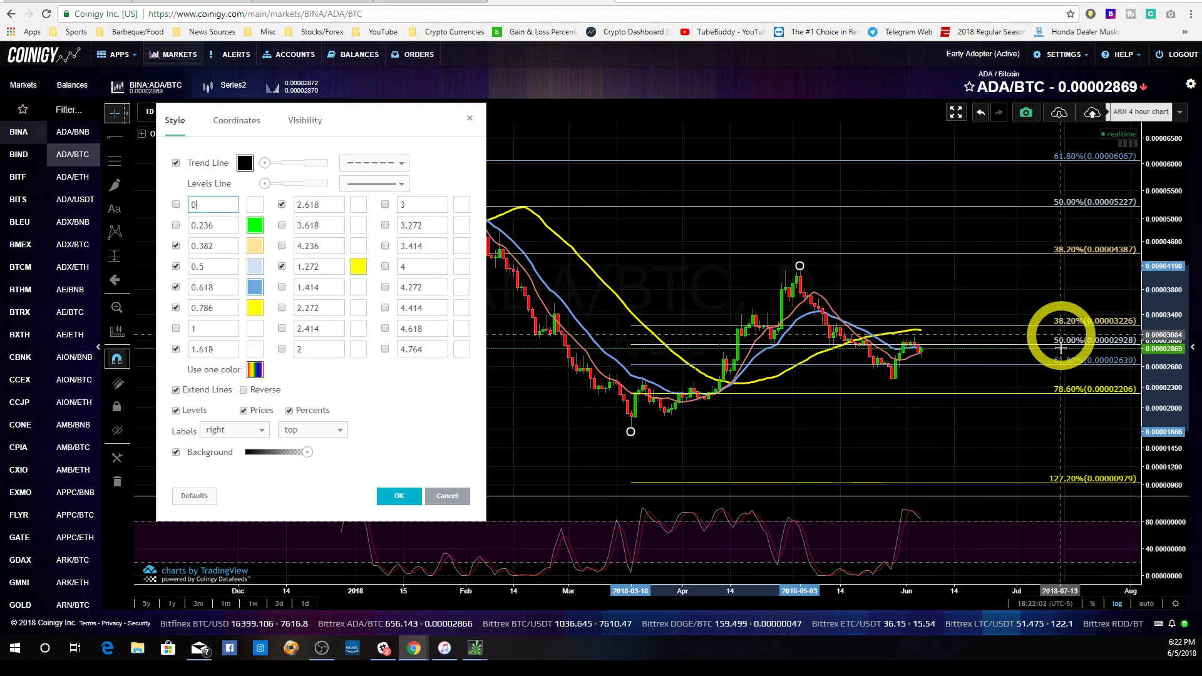
left_click(177, 246)
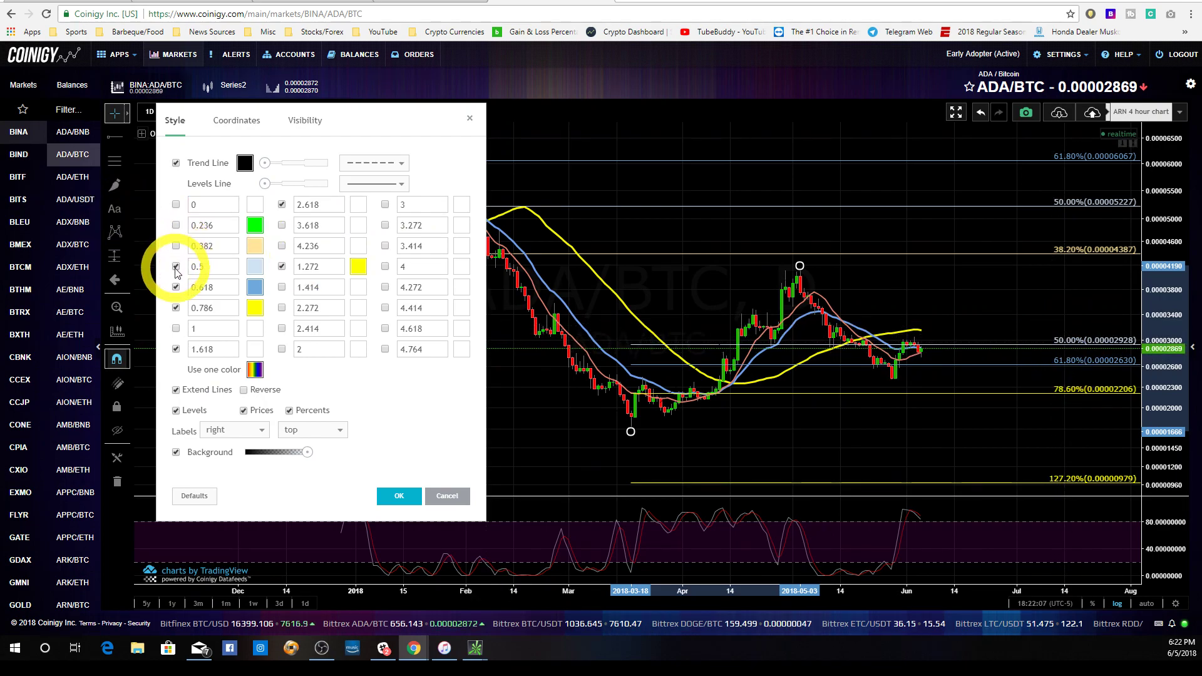
left_click(177, 267)
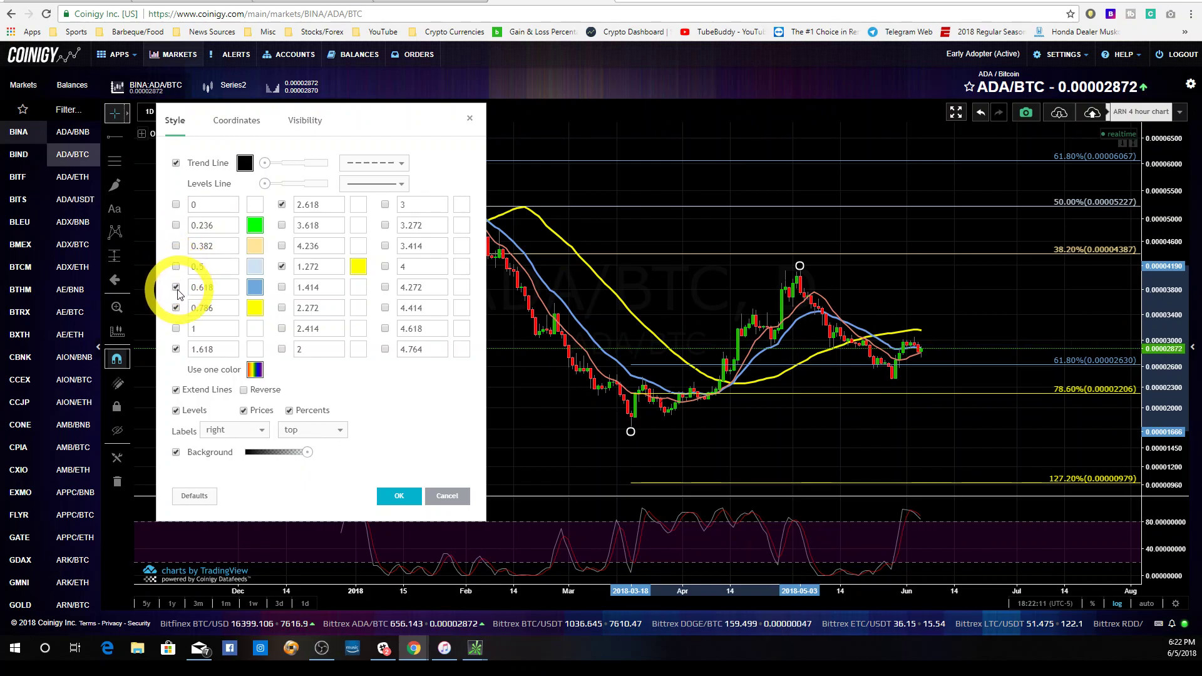
left_click(177, 287)
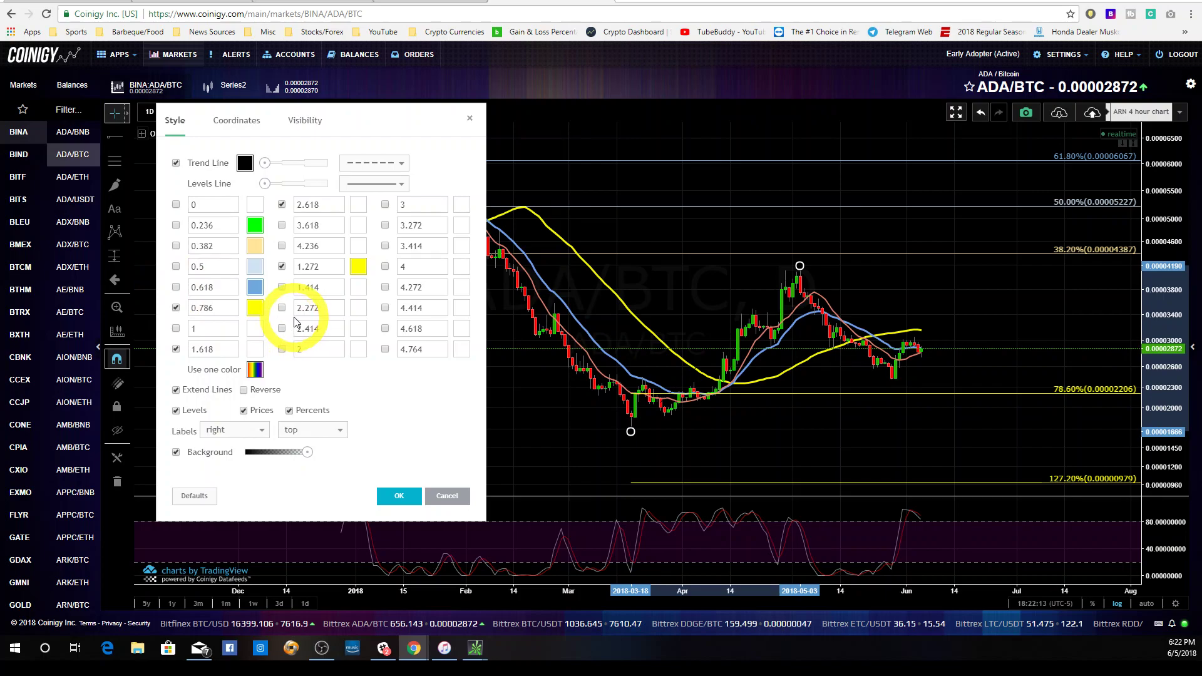
left_click(399, 496)
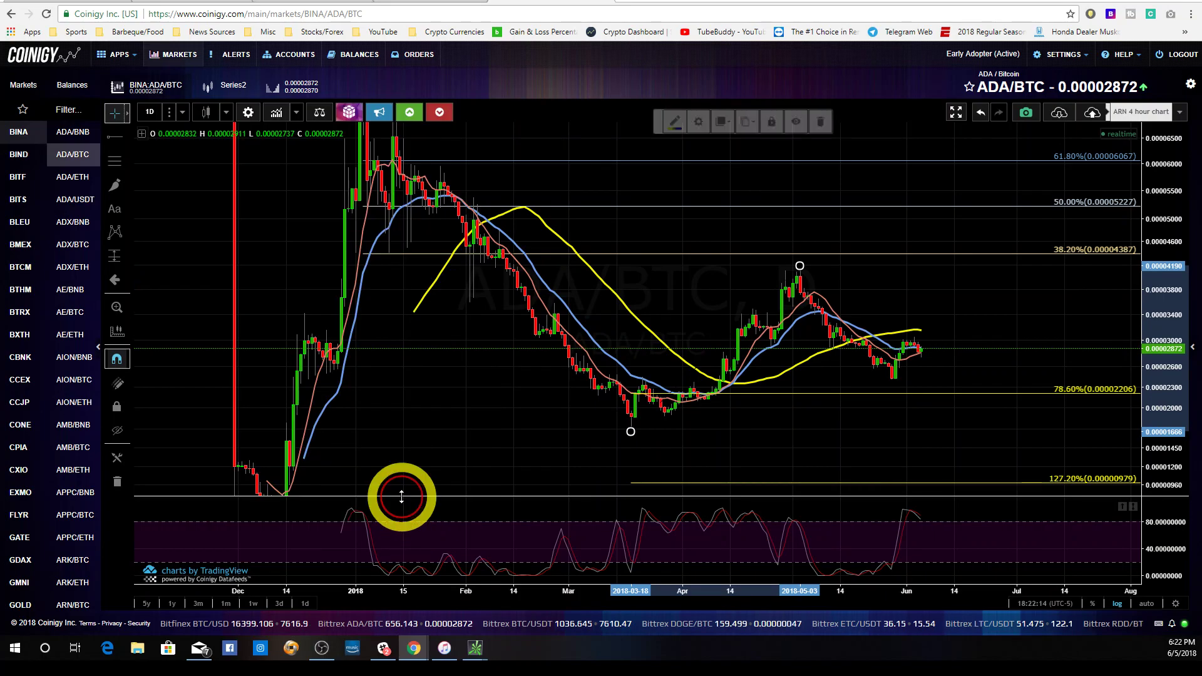
left_click(1023, 426)
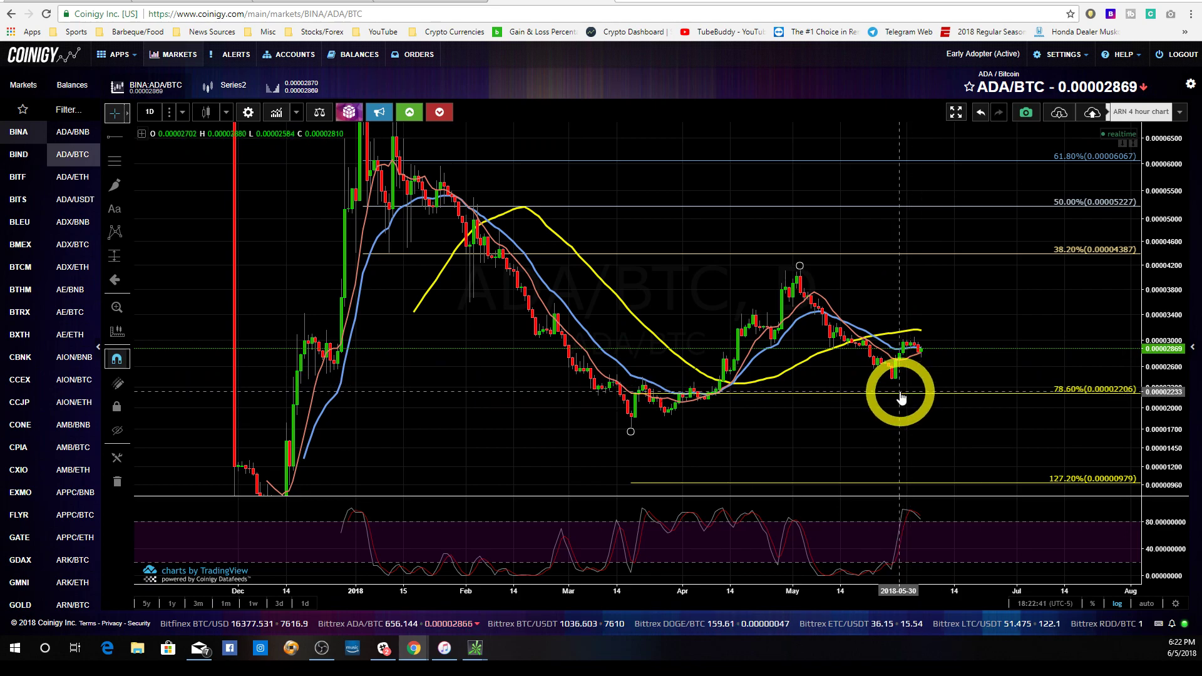
Step: Switch the ADA/BTC chart from daily candles to the 4 hours interval
left_click_drag(1162, 416, 1023, 328)
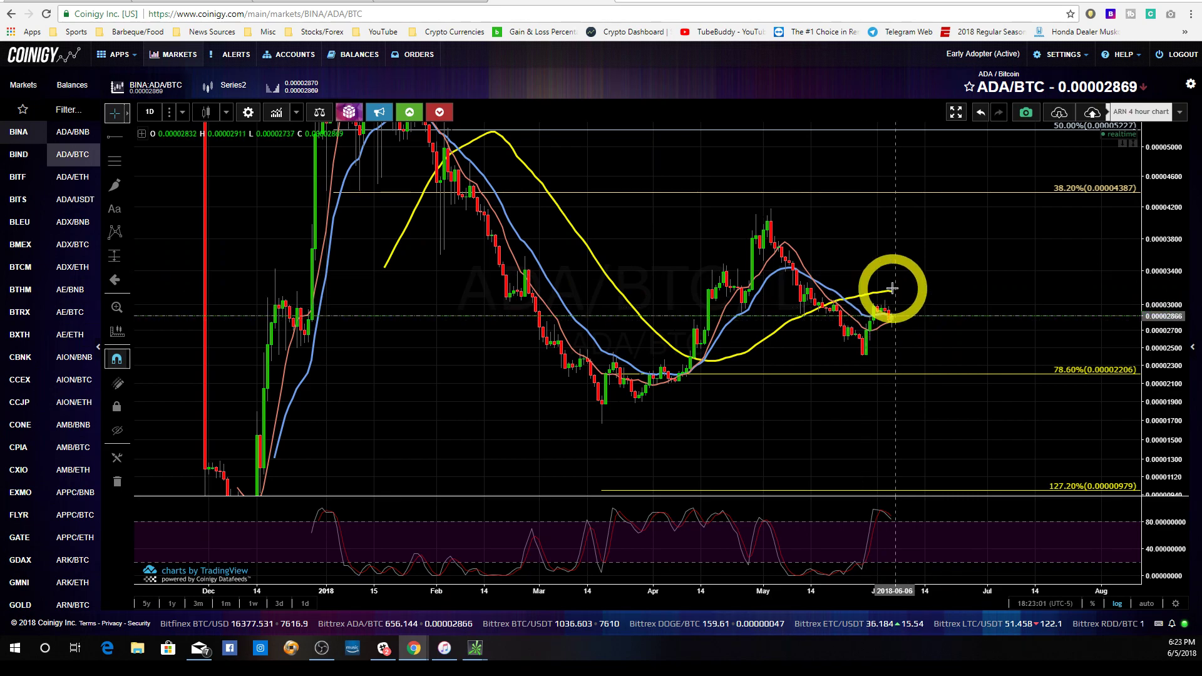
mouse_move(906, 379)
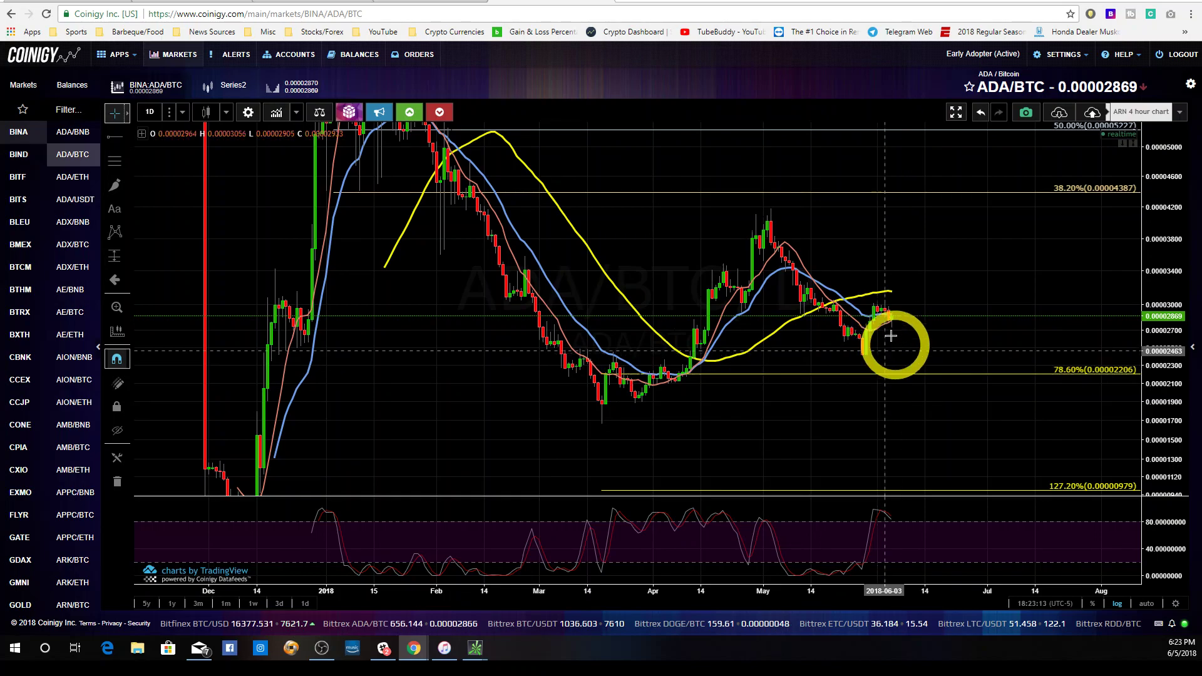
scroll(921, 282, "up", 2)
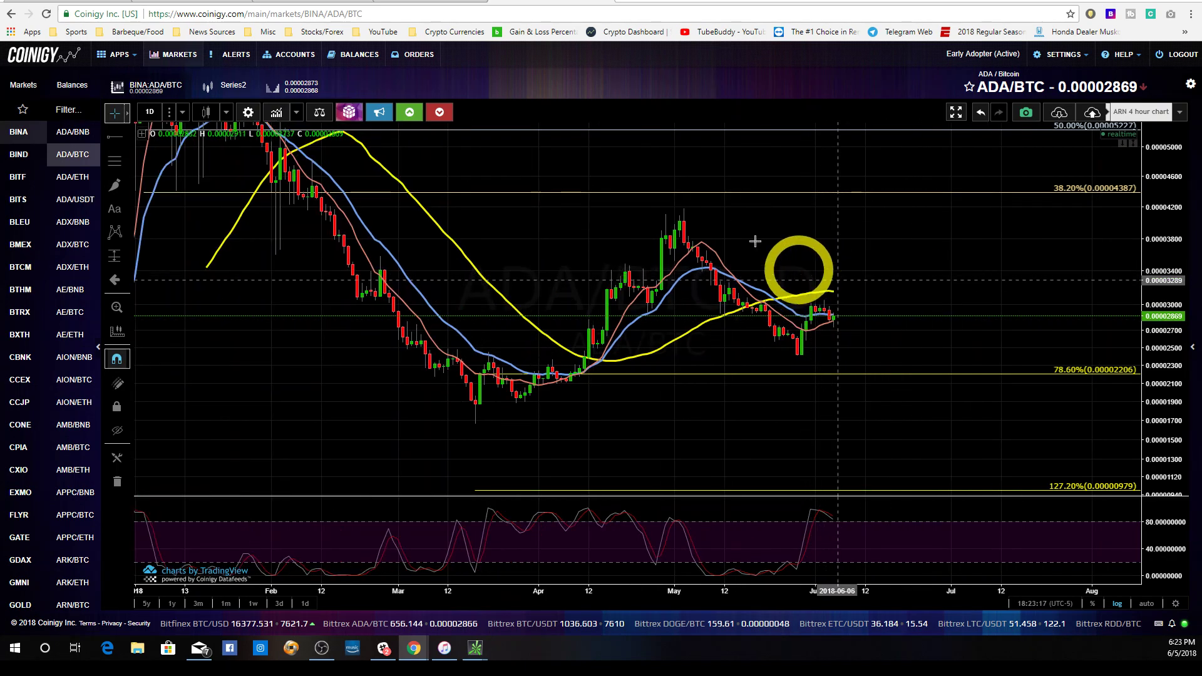
left_click(183, 112)
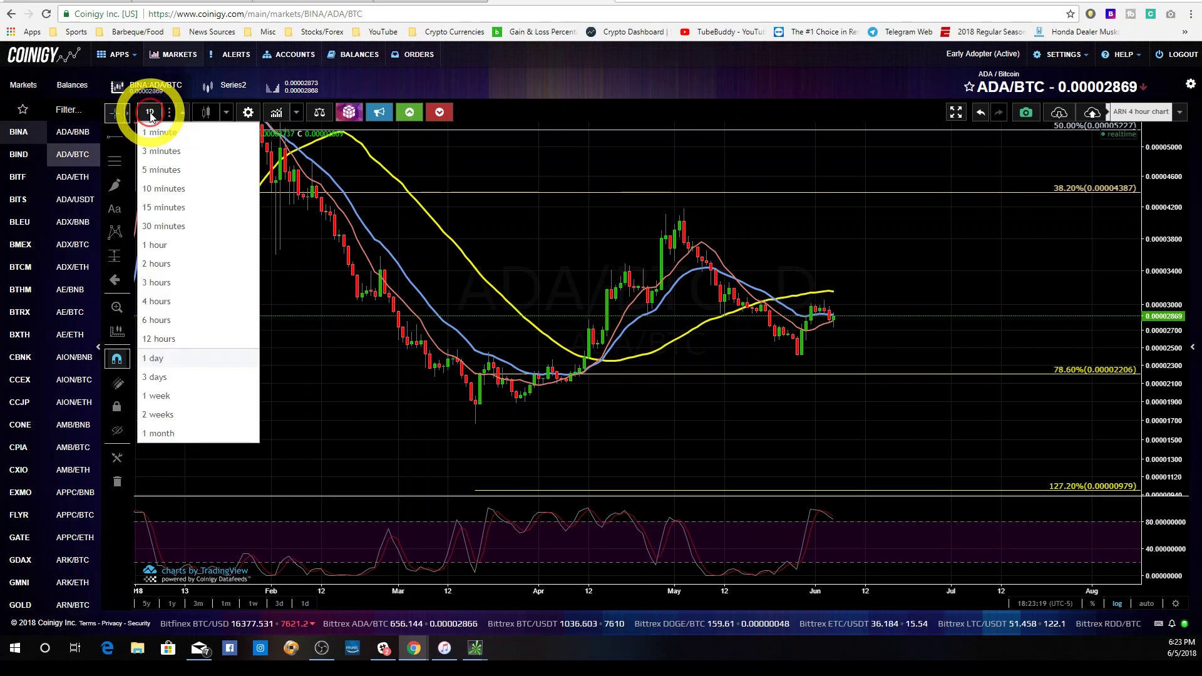
left_click(164, 301)
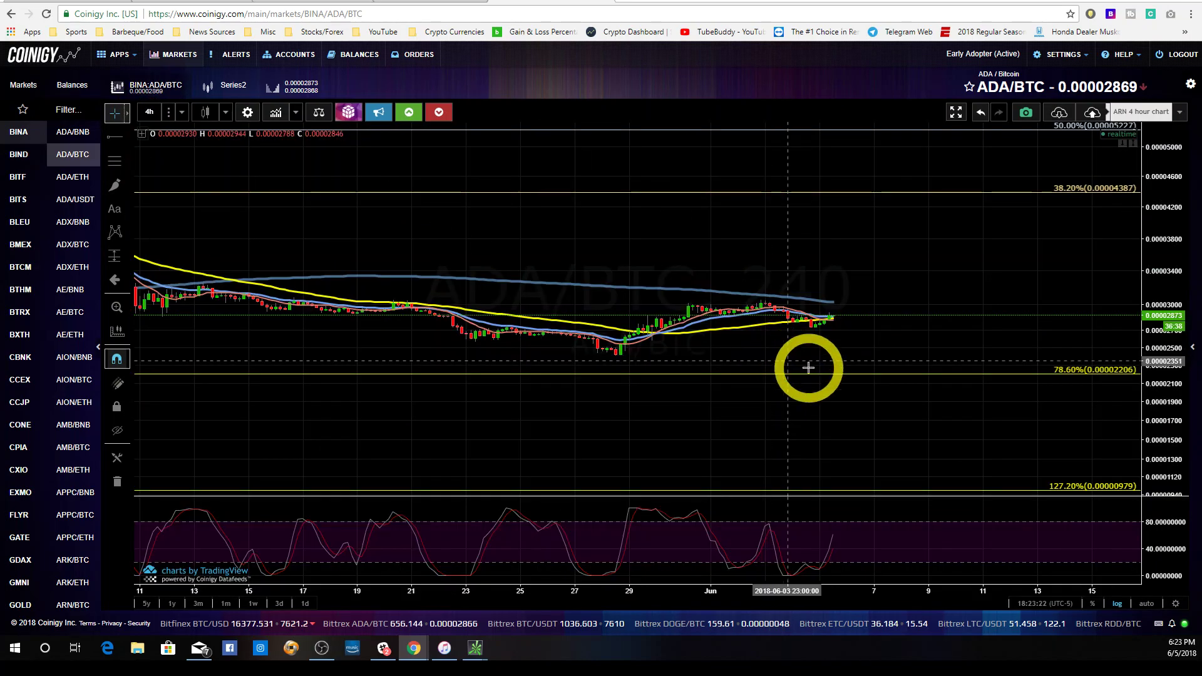
Step: Examine the 4-hour price action against its moving averages from February through early June
scroll(883, 375, "down", 5)
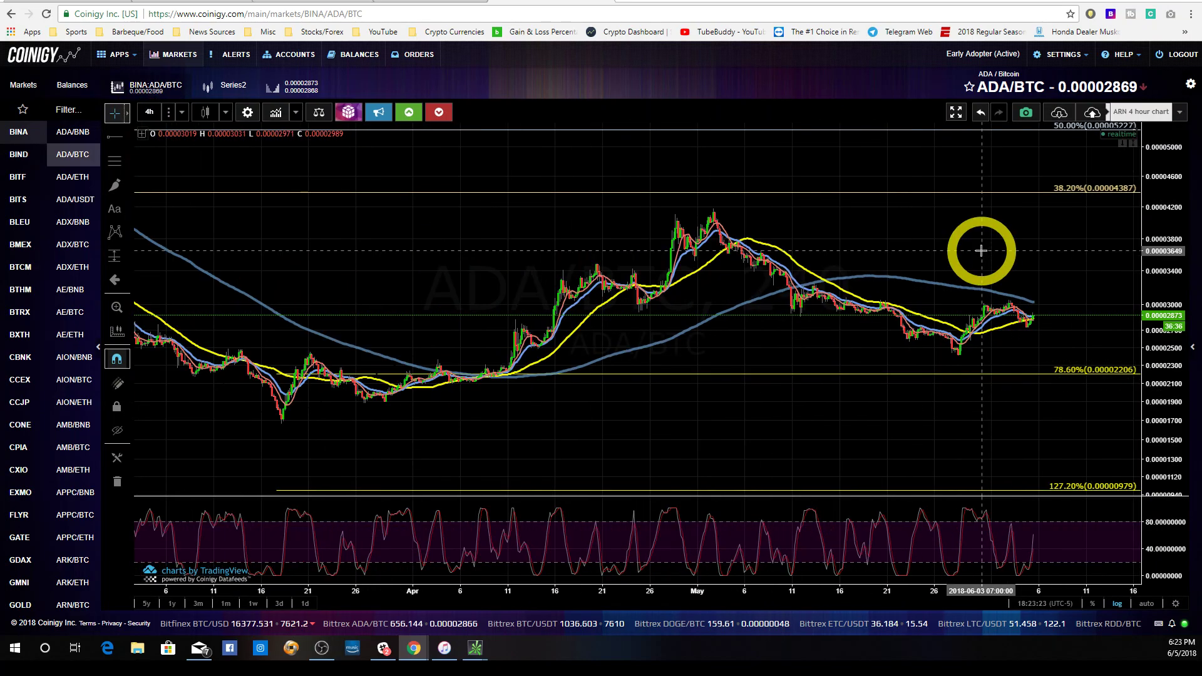
left_click_drag(982, 251, 871, 397)
scroll(818, 247, "down", 2)
scroll(871, 397, "down", 2)
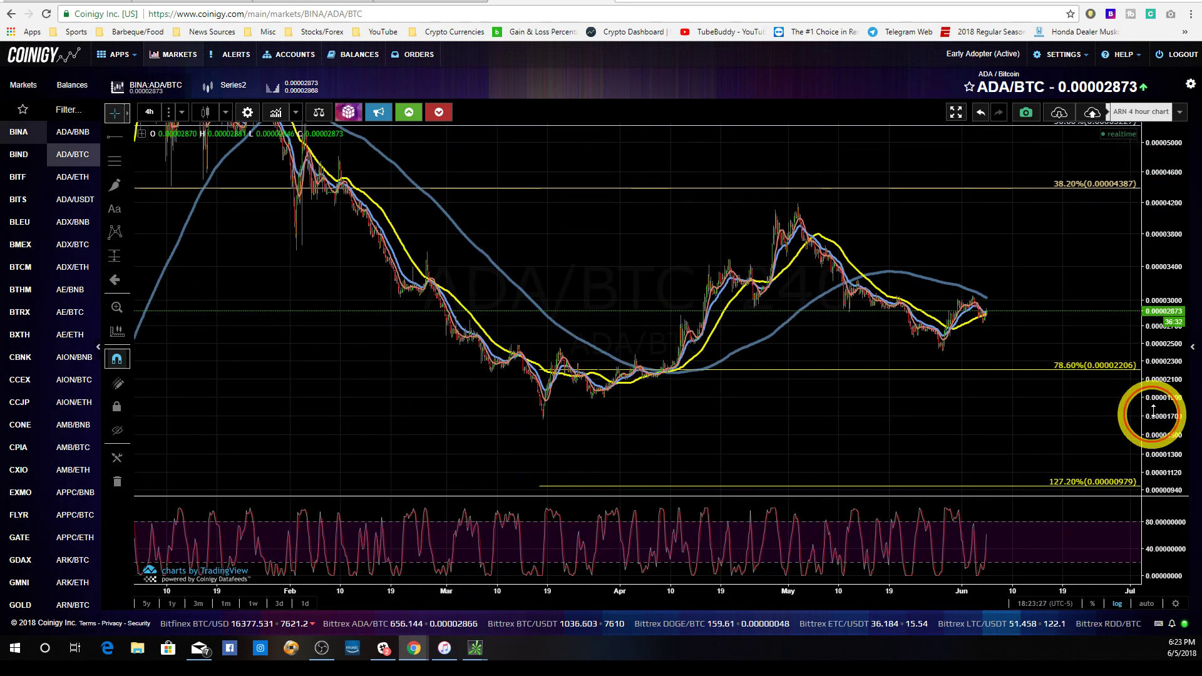
left_click_drag(1148, 416, 1156, 372)
scroll(886, 423, "up", 3)
left_click_drag(885, 424, 744, 422)
scroll(744, 421, "up", 2)
scroll(551, 203, "down", 2)
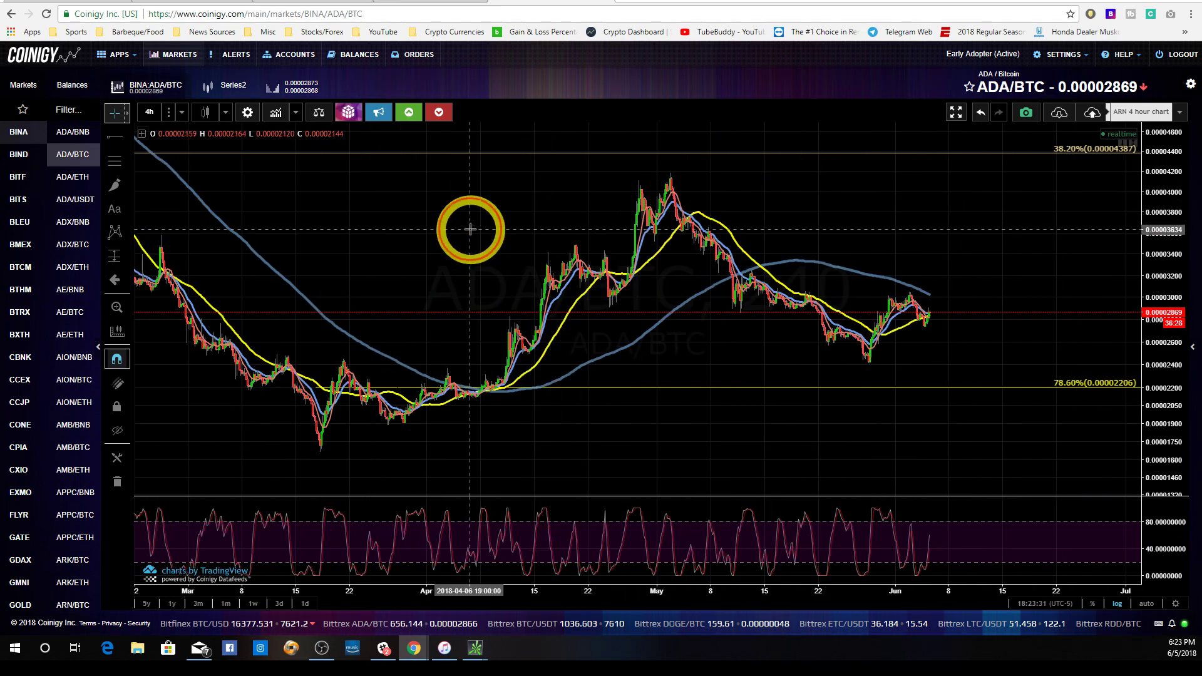
left_click_drag(470, 229, 554, 231)
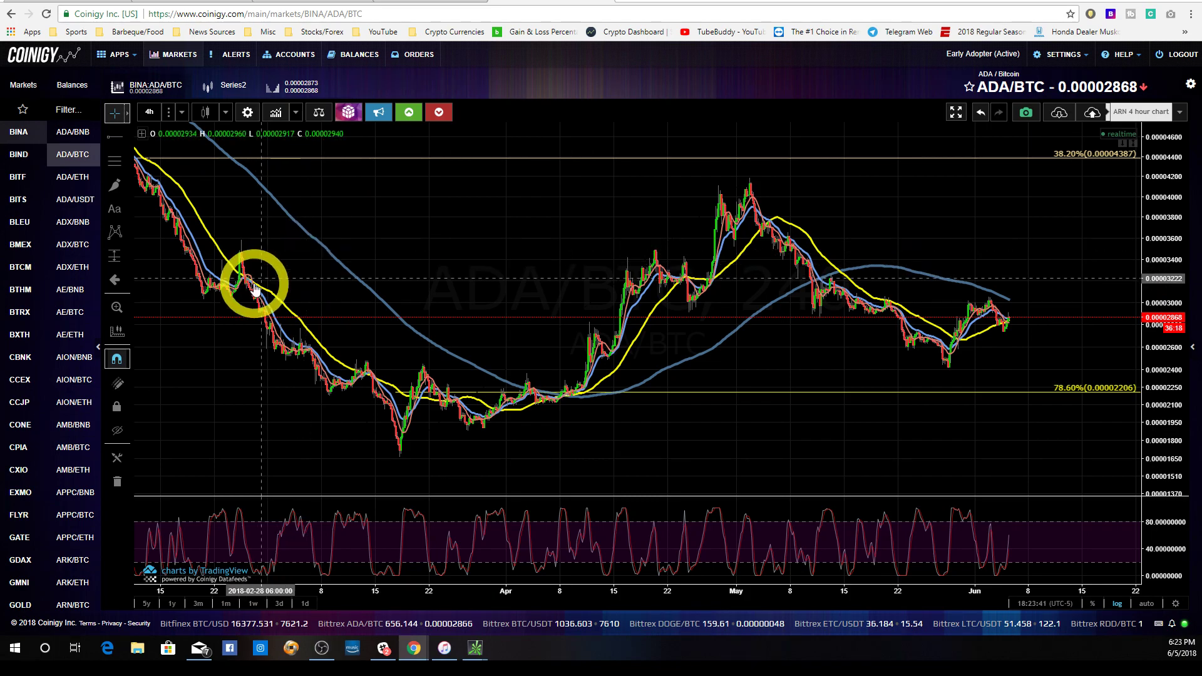
left_click_drag(272, 278, 264, 283)
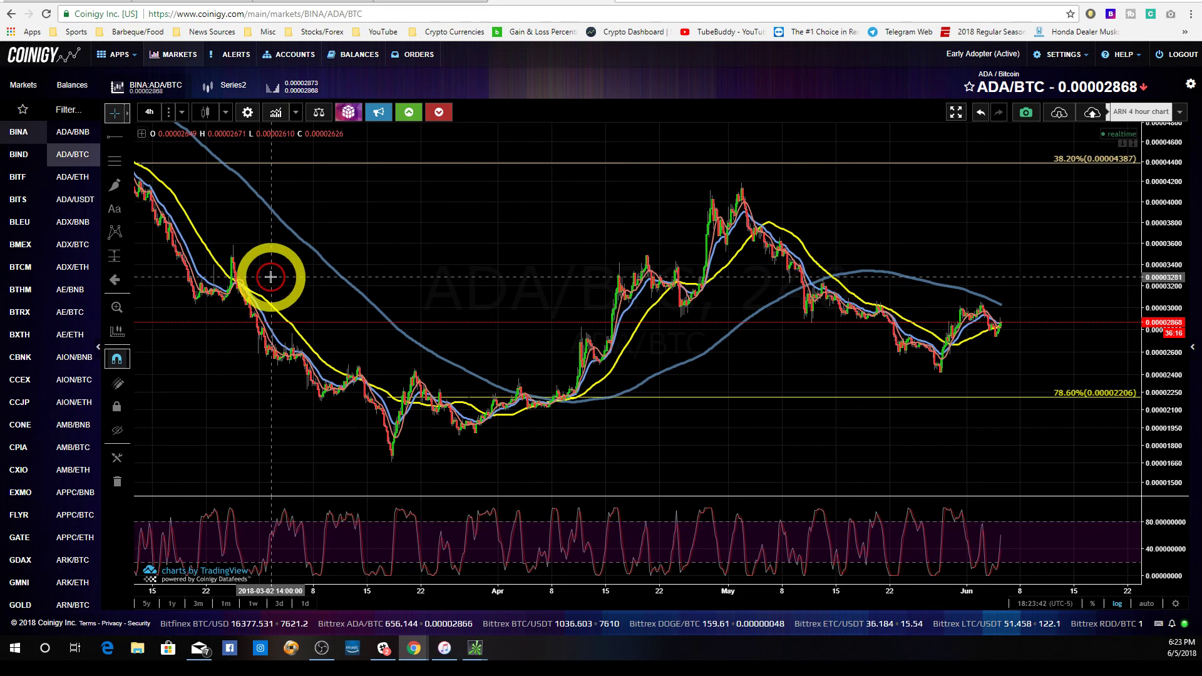
left_click_drag(392, 231, 450, 218)
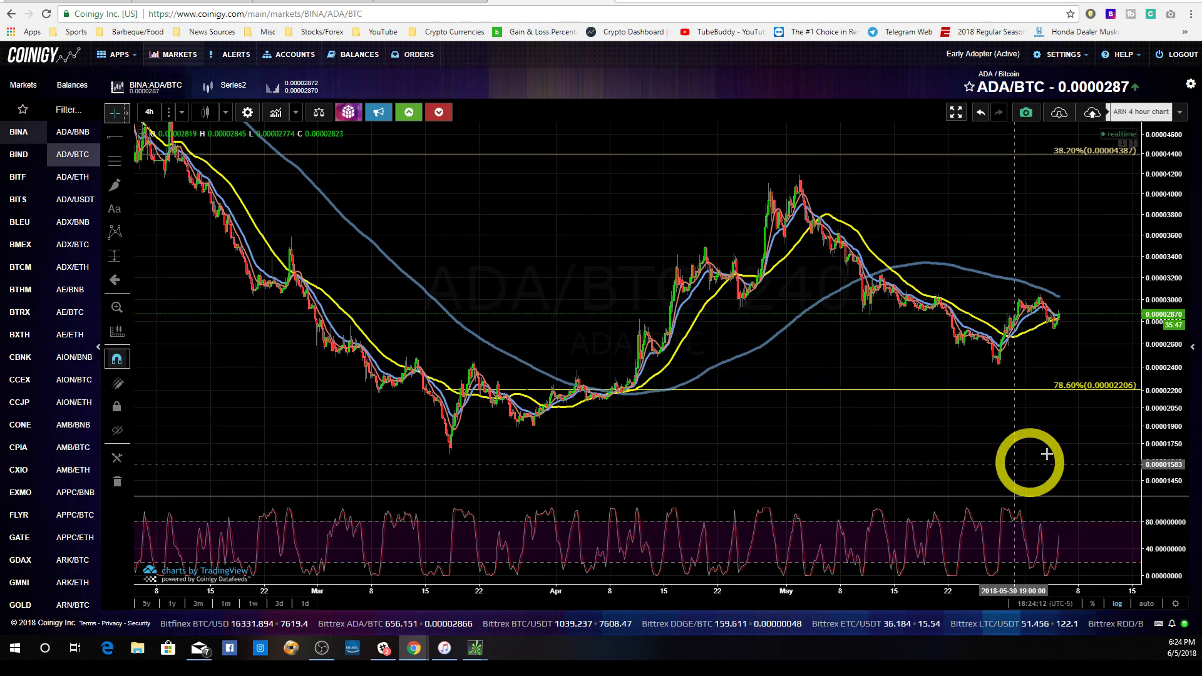
Step: Draw a Fib Retracement on the 4-hour chart from the March 18 low at 0.00001666 up to the March 21 high at 0.00002455
scroll(1047, 454, "up", 2)
left_click_drag(610, 430, 717, 421)
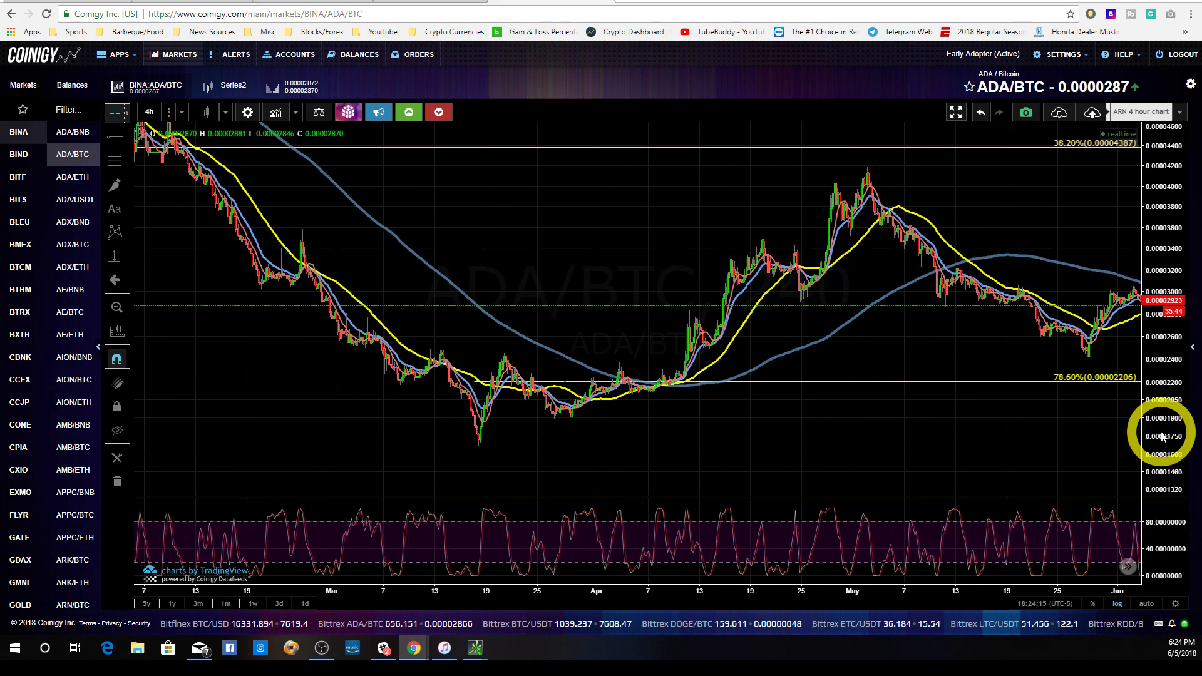
left_click_drag(1166, 429, 1170, 406)
scroll(921, 443, "up", 2)
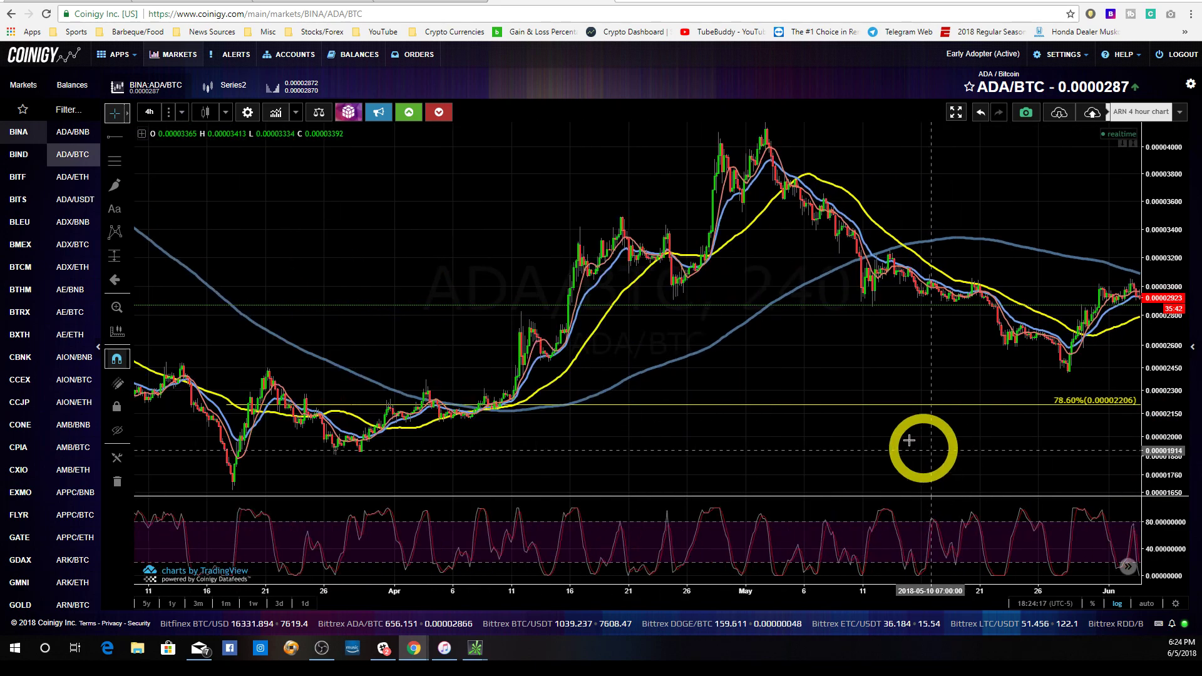
left_click(775, 366)
left_click_drag(775, 366, 819, 285)
left_click_drag(785, 399, 821, 443)
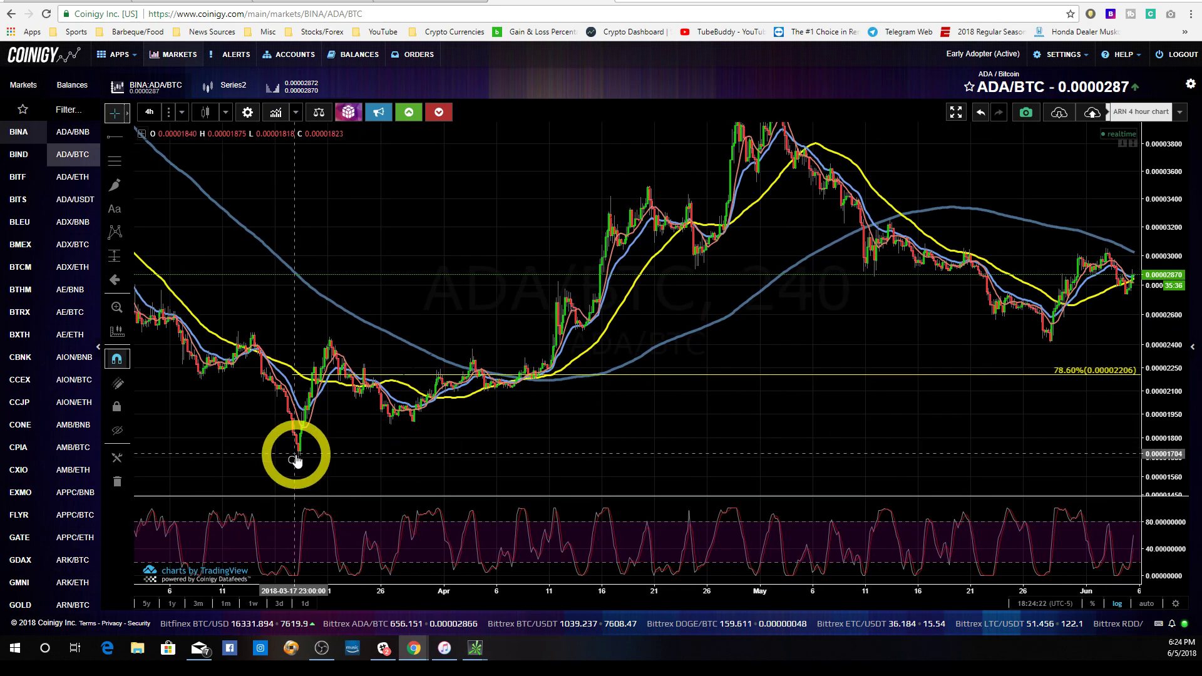
left_click(135, 211)
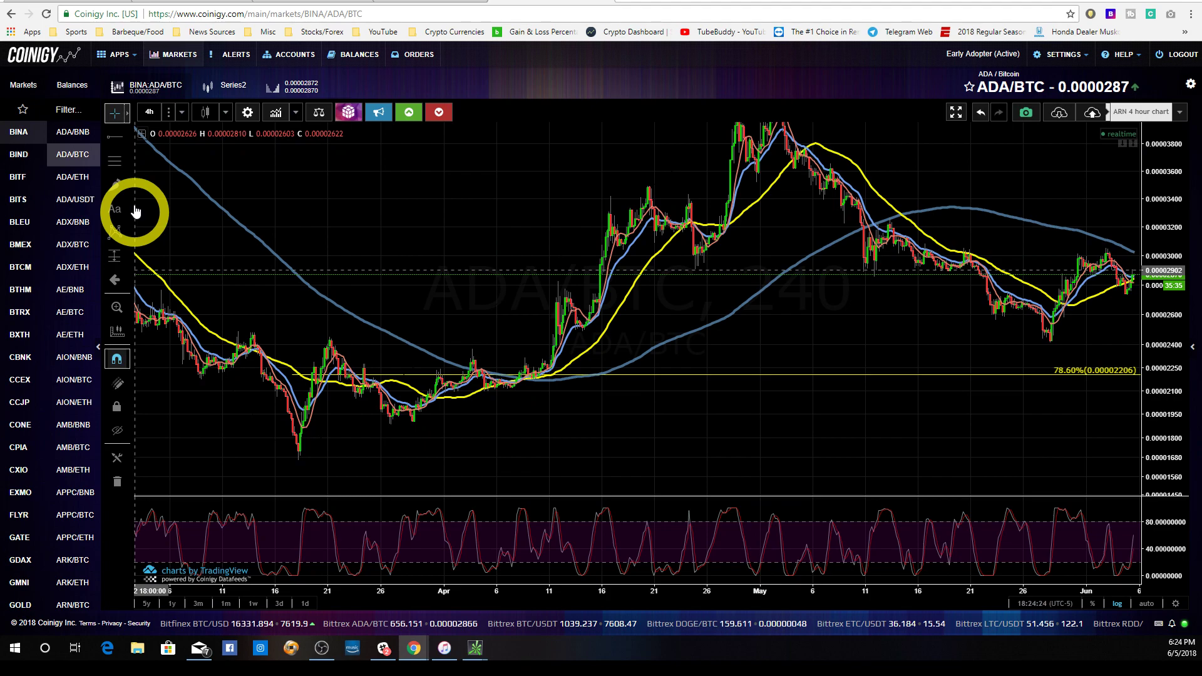
left_click(119, 164)
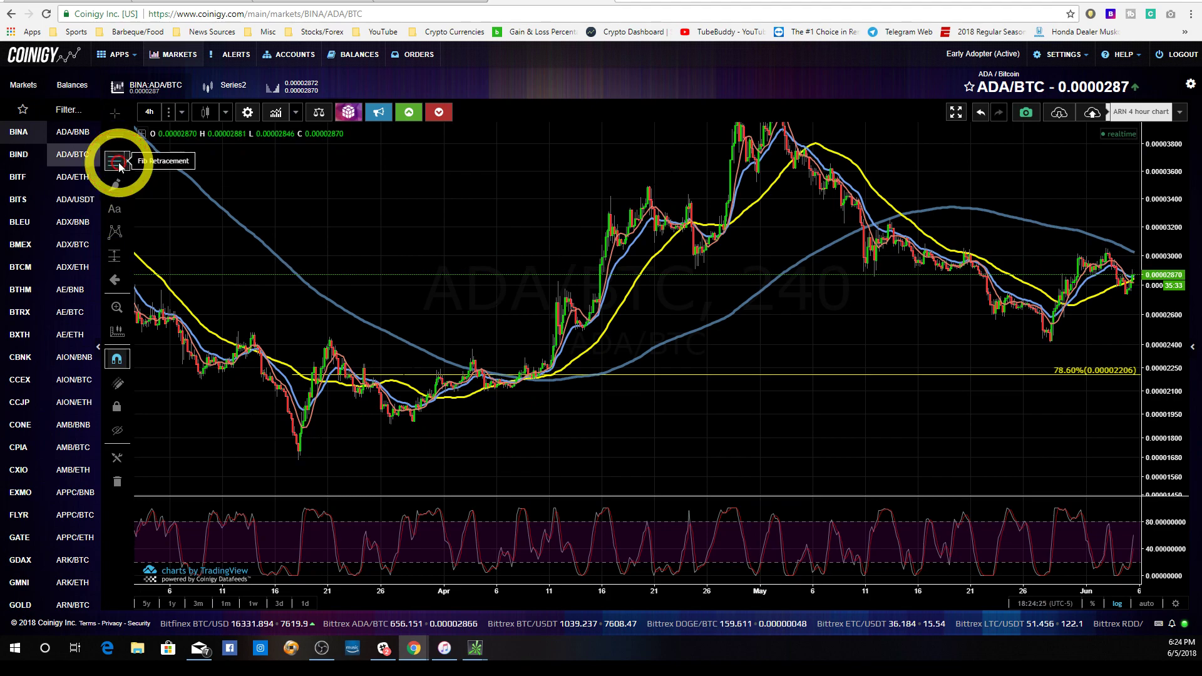
left_click(299, 462)
left_click(298, 460)
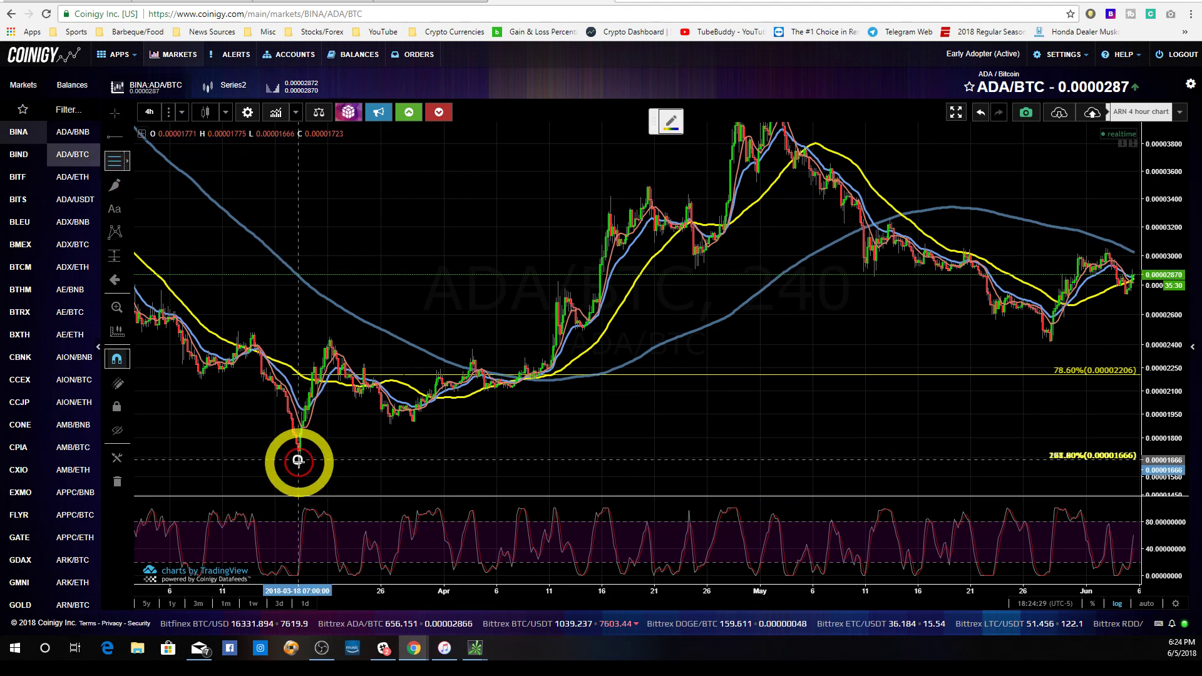
left_click_drag(298, 461, 329, 337)
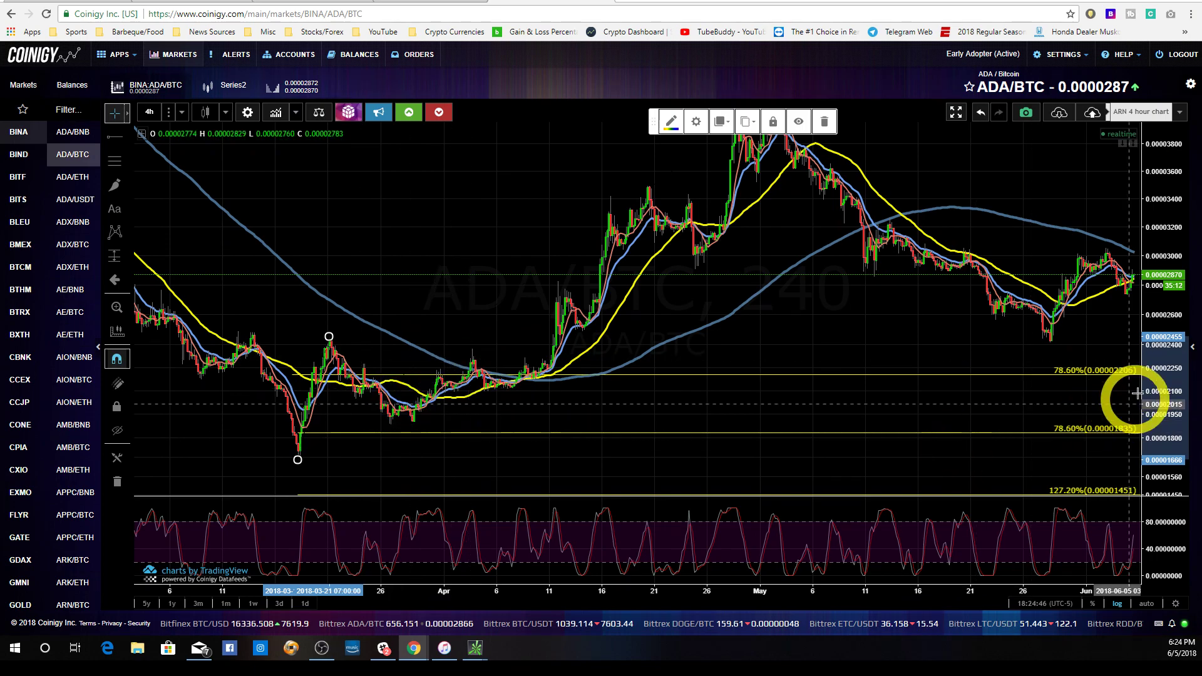
Step: Draw a Fib Retracement from the March 21 high at 0.00002411 down to the March 26 low at 0.00001891
left_click_drag(1137, 392, 808, 442)
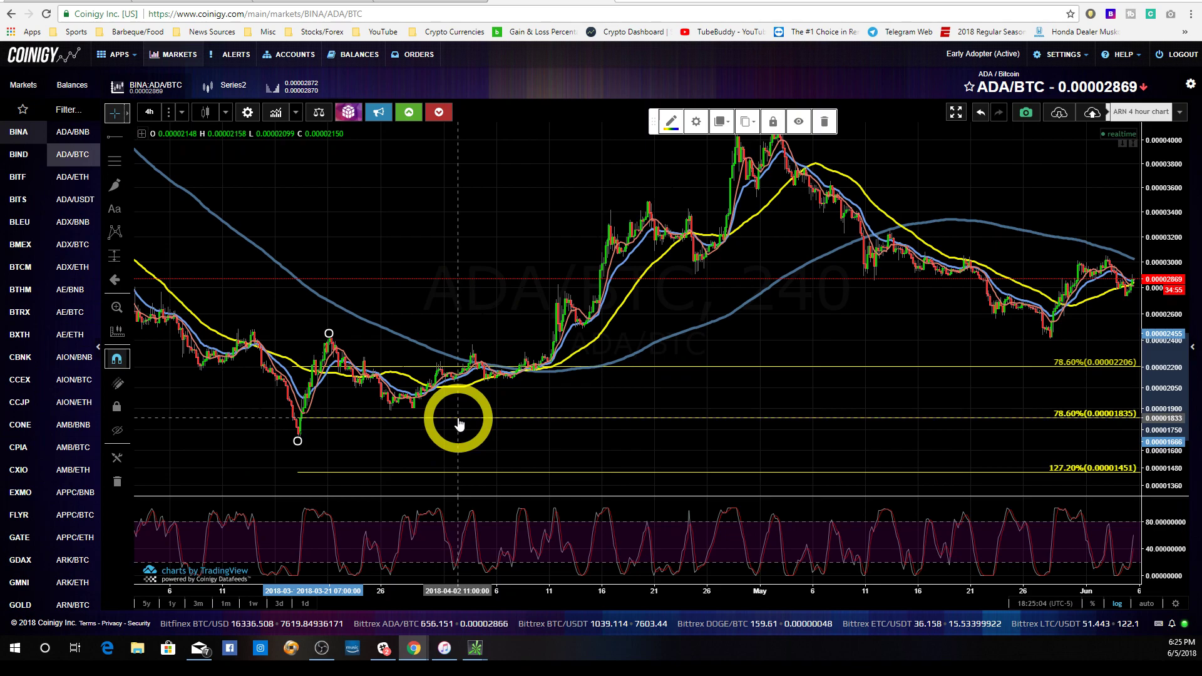
left_click(403, 227)
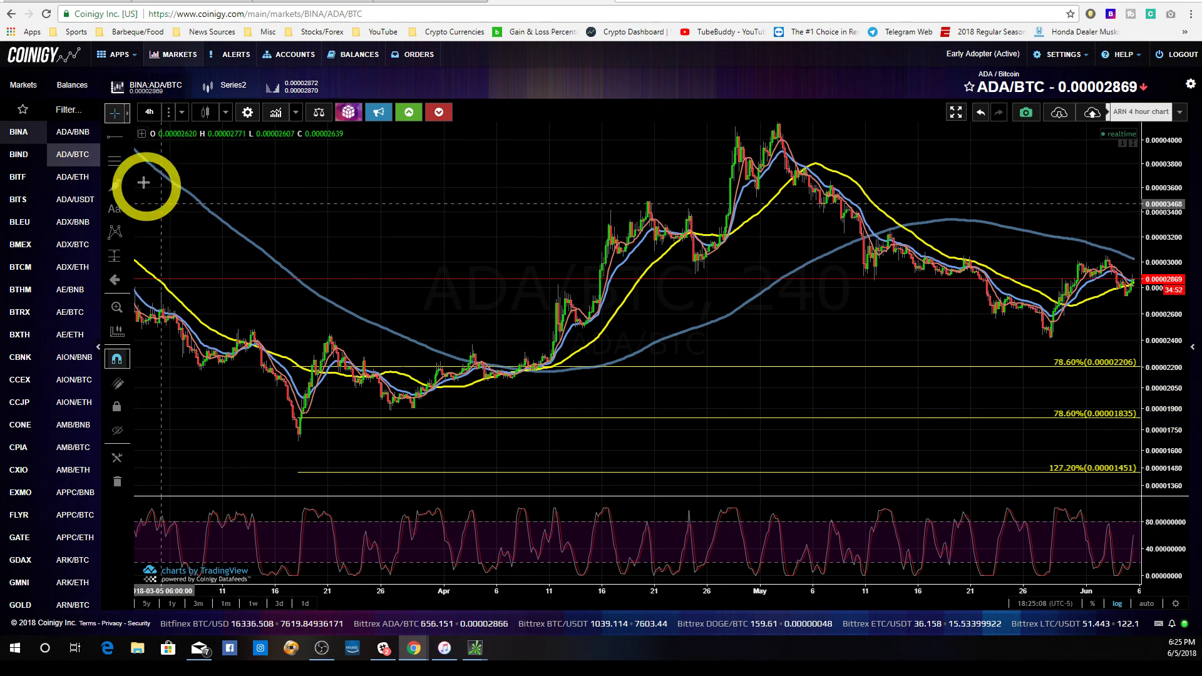
left_click(125, 167)
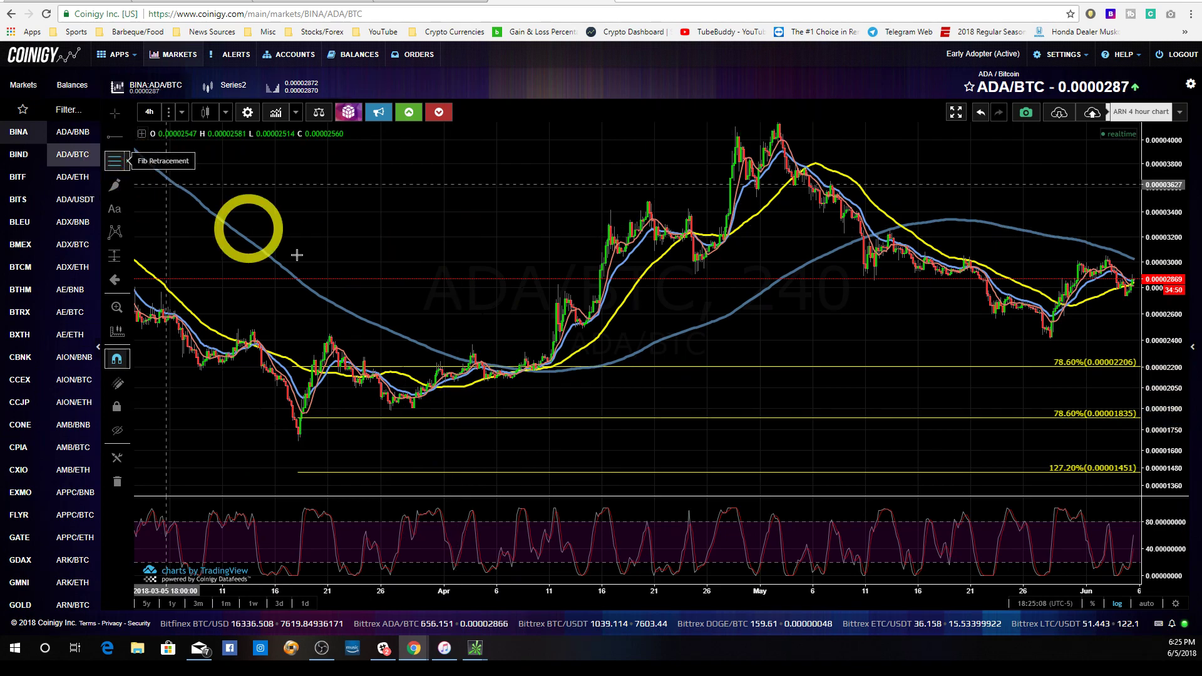
left_click(329, 336)
left_click_drag(382, 390, 390, 420)
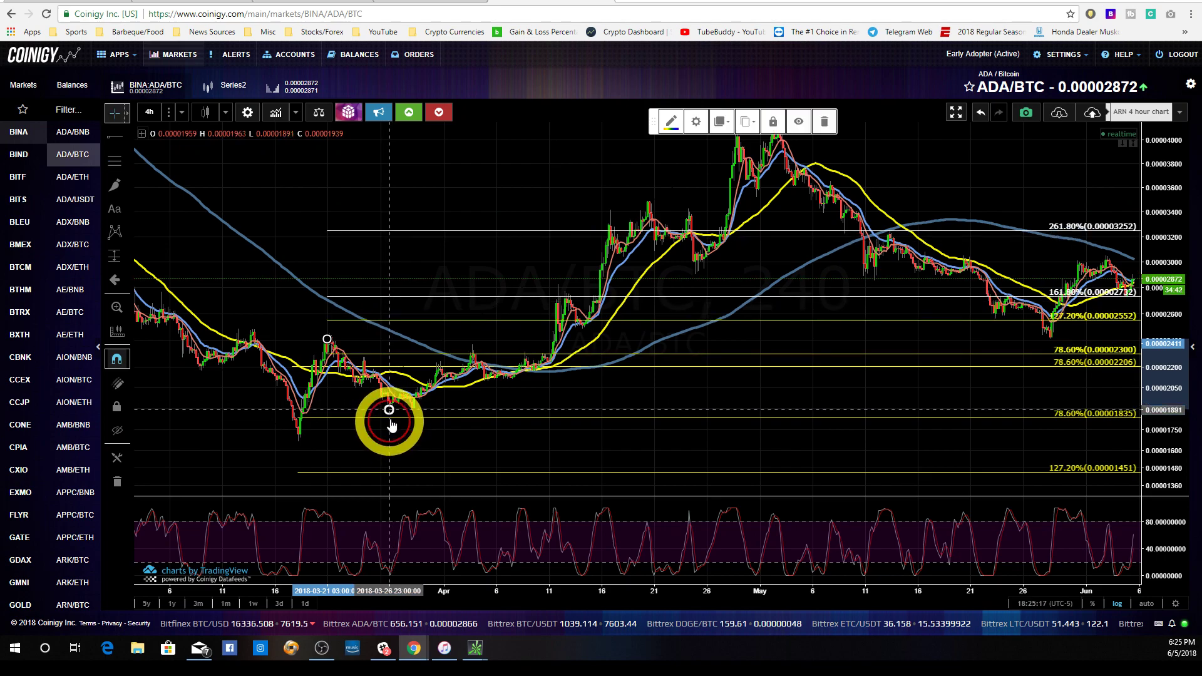
Step: Show the 0.236, 0.382, 0.5 and 0.618 levels on the retracement from the March 21 high to the March 26 low
right_click(389, 410)
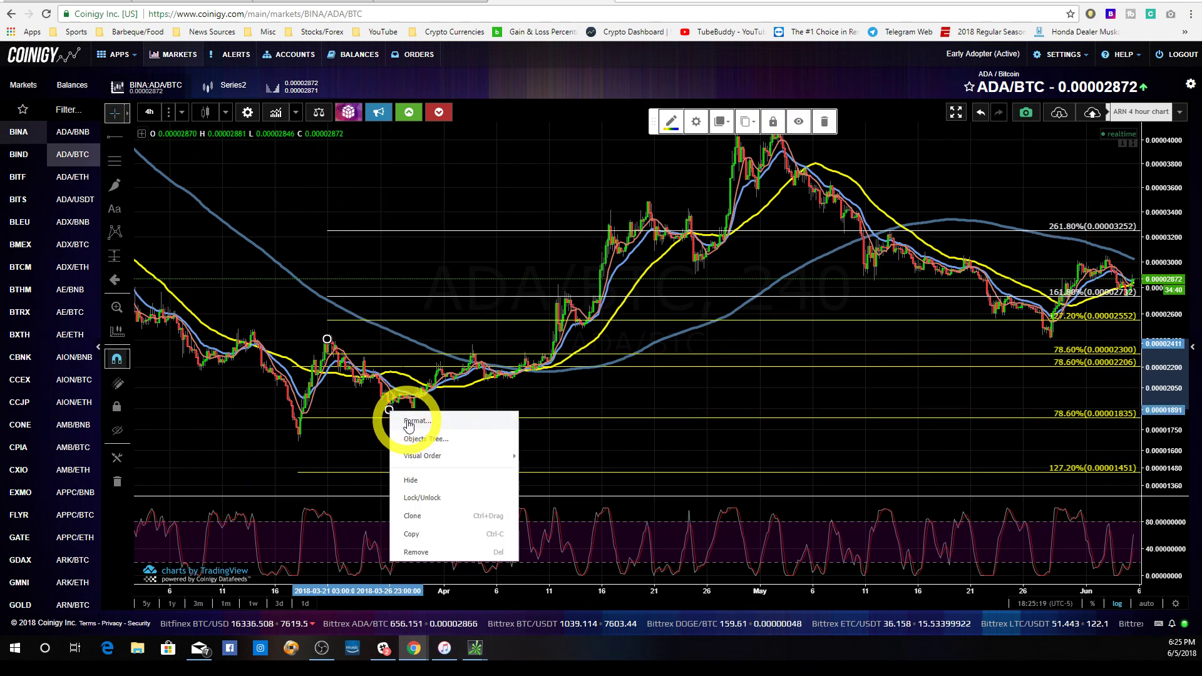
left_click(408, 425)
left_click(594, 172)
left_click_drag(594, 172, 325, 139)
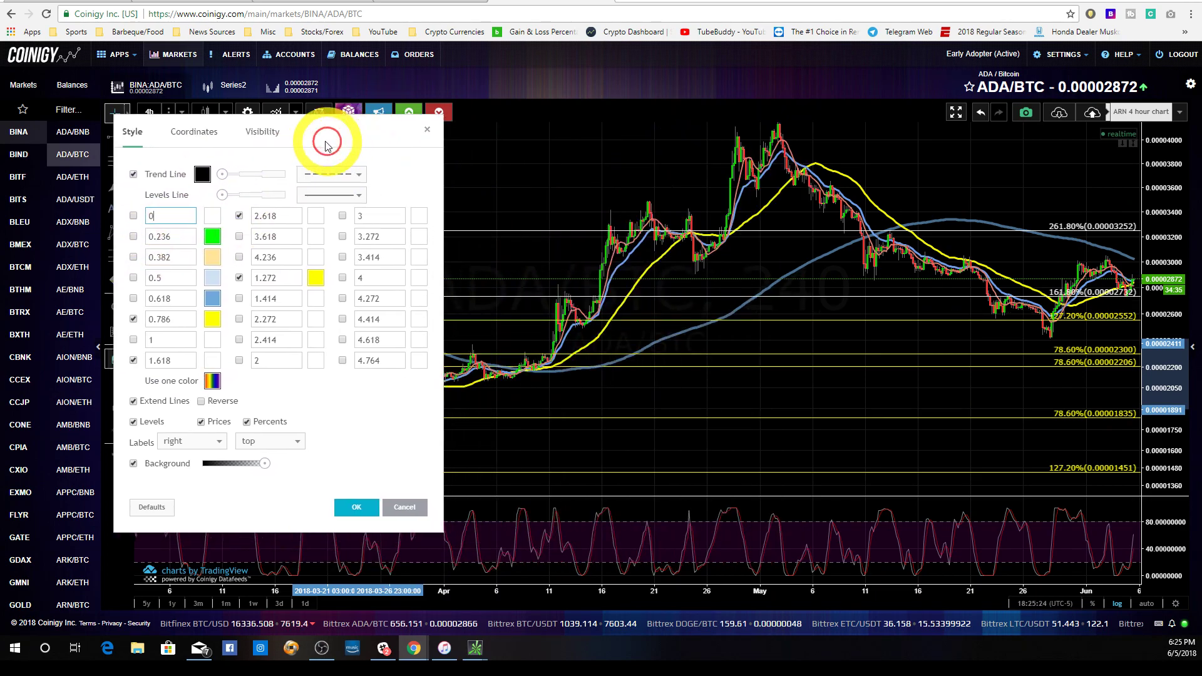
left_click(127, 255)
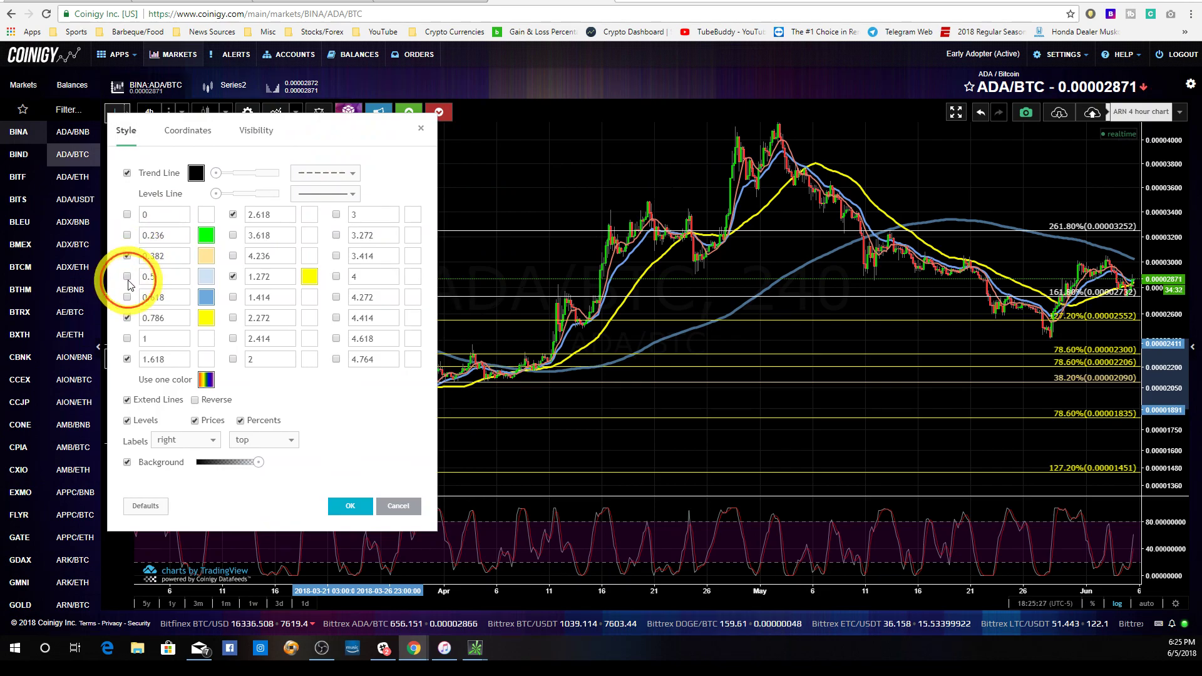
left_click(127, 276)
left_click(128, 235)
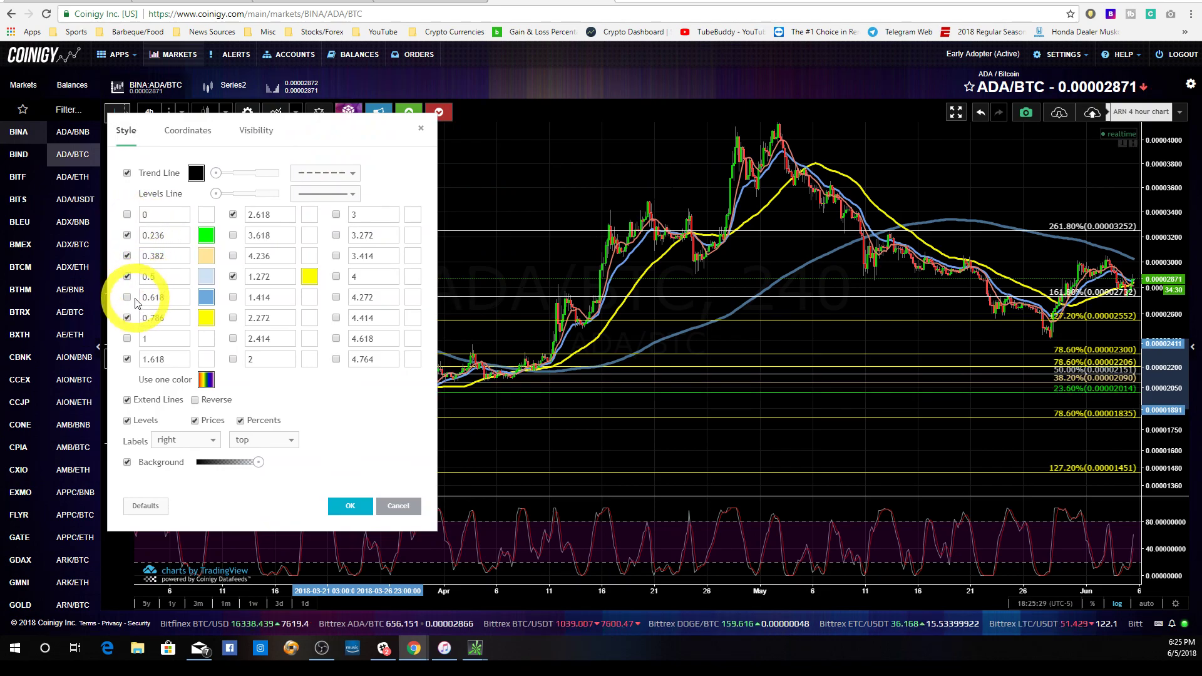
left_click(128, 298)
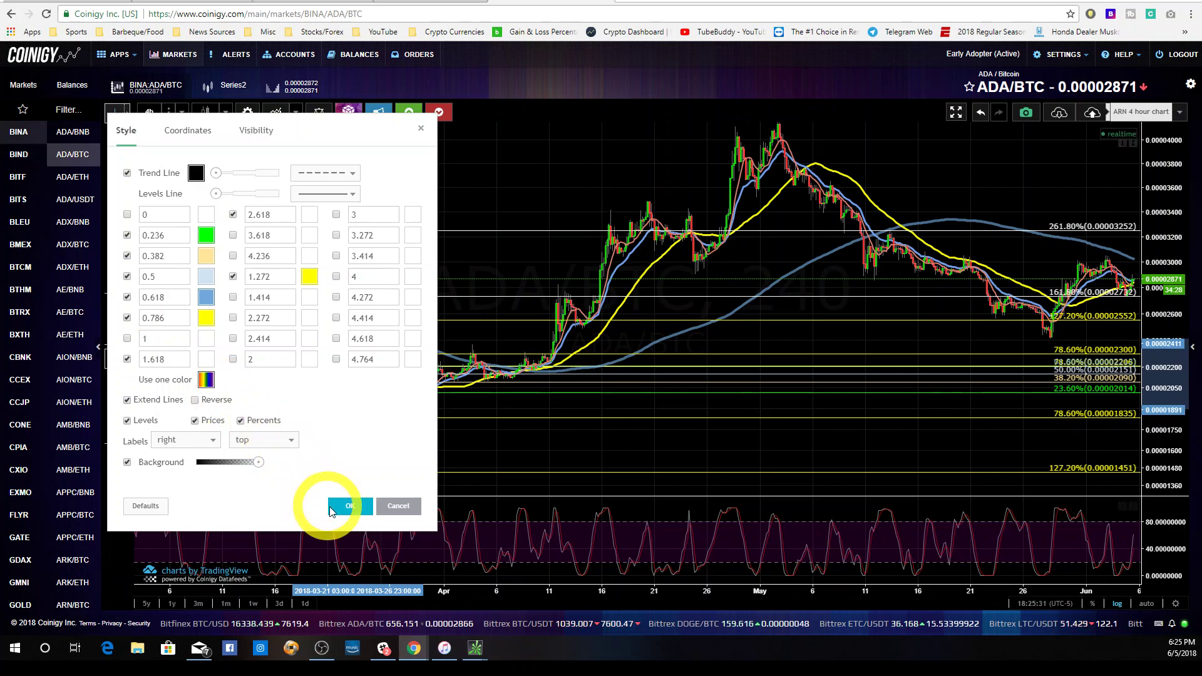
left_click(350, 507)
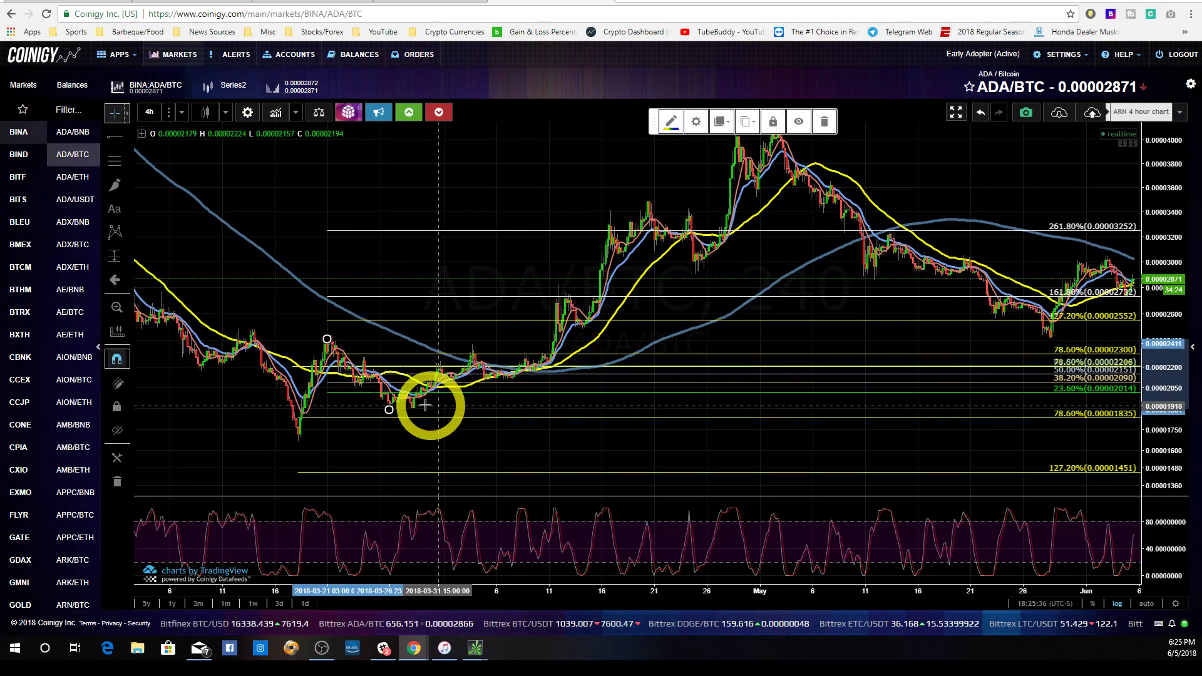
Step: Hide the 0.236, 0.382, 0.5 and 0.618 levels of the March 21 to March 26 retracement again
right_click(389, 412)
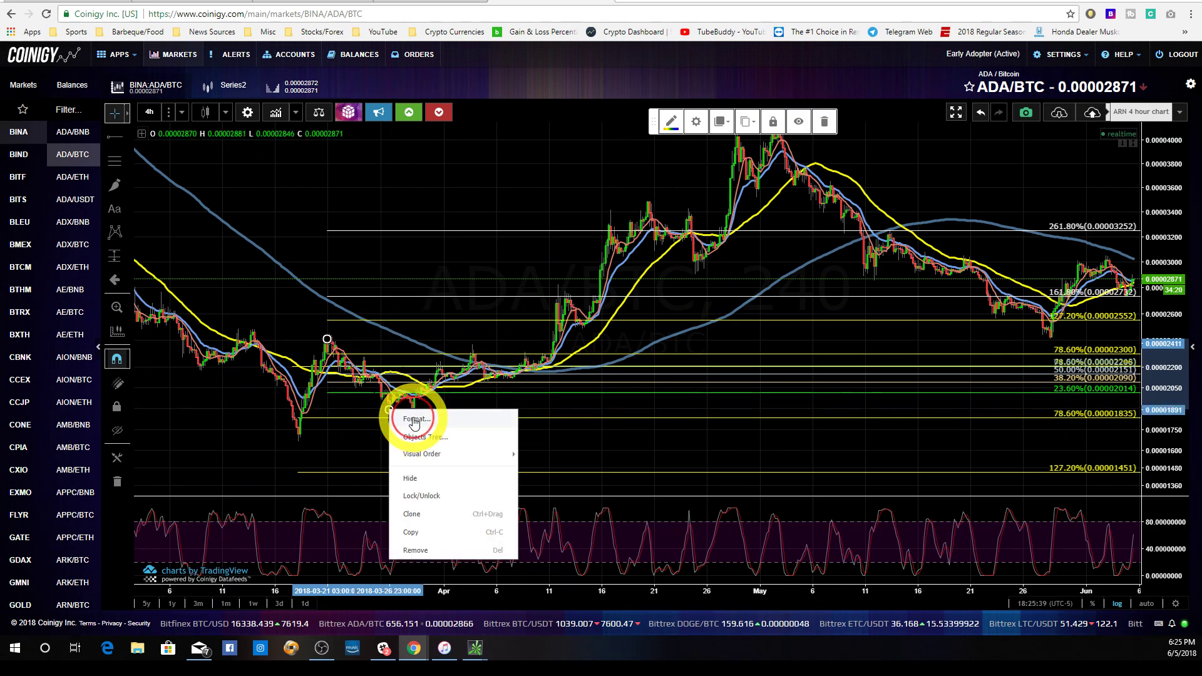
left_click(414, 420)
left_click_drag(689, 172, 989, 140)
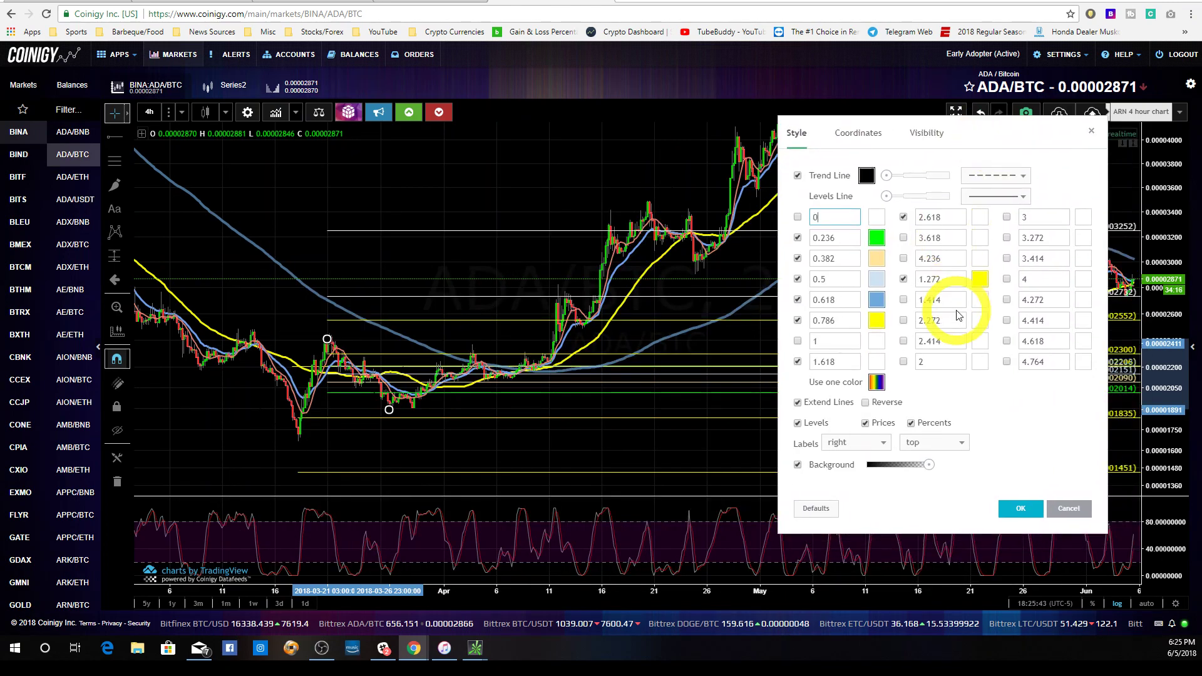
left_click(798, 238)
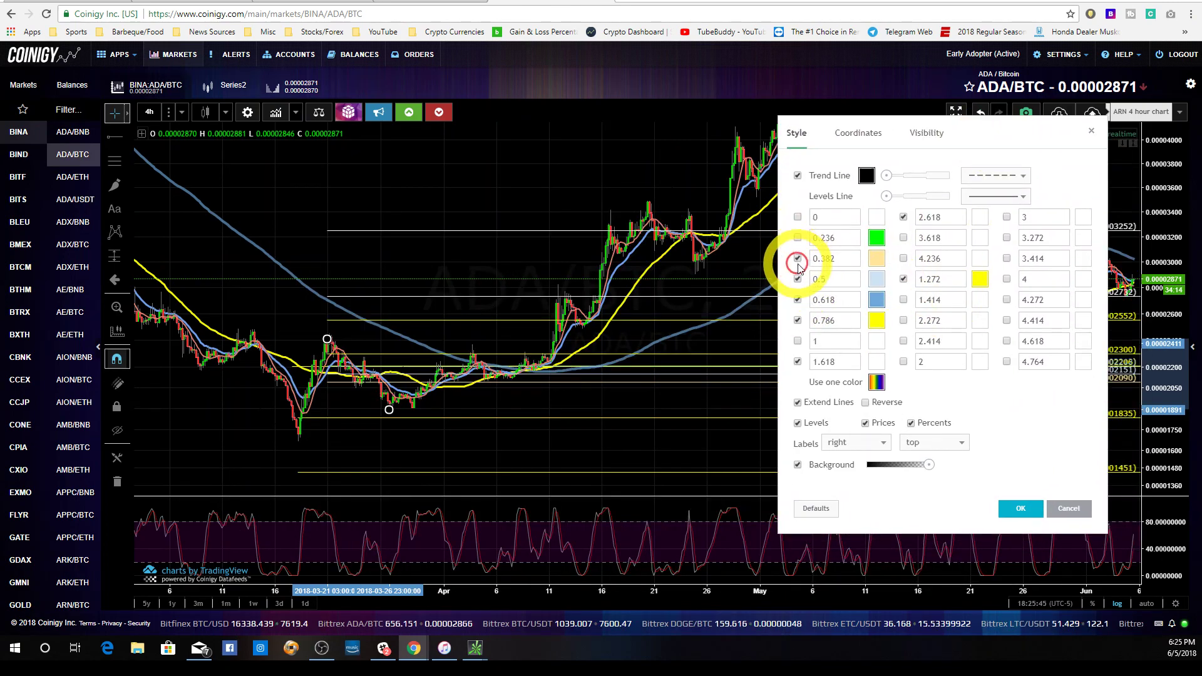
left_click(799, 259)
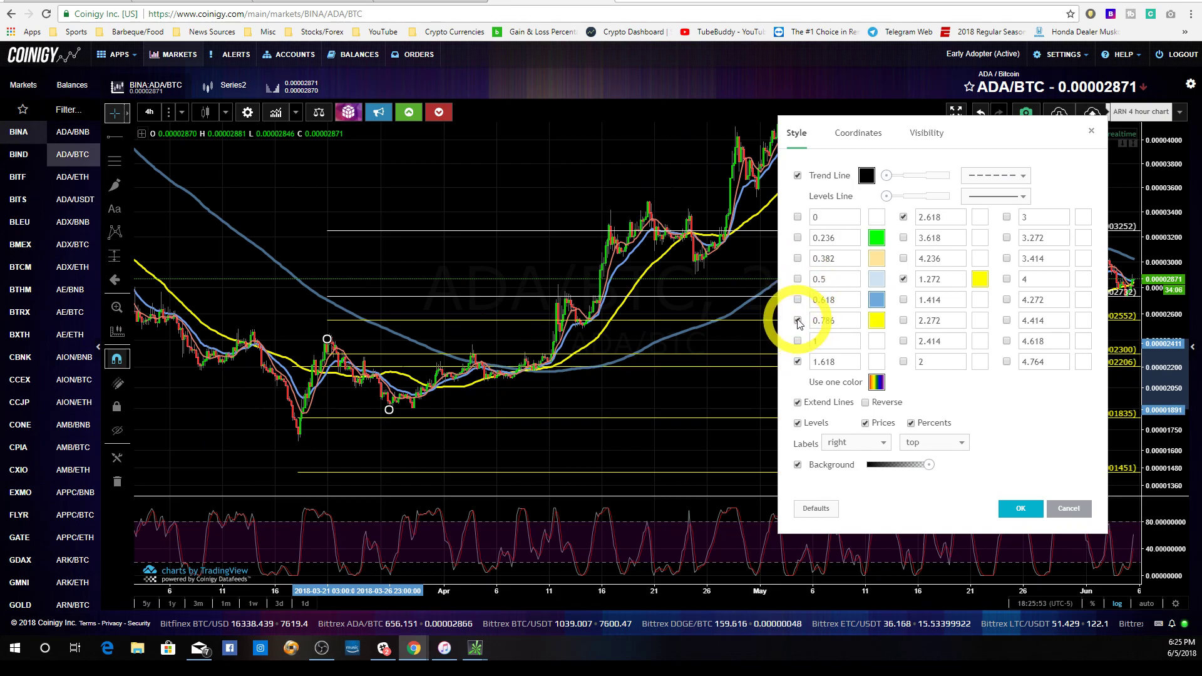
left_click(1022, 509)
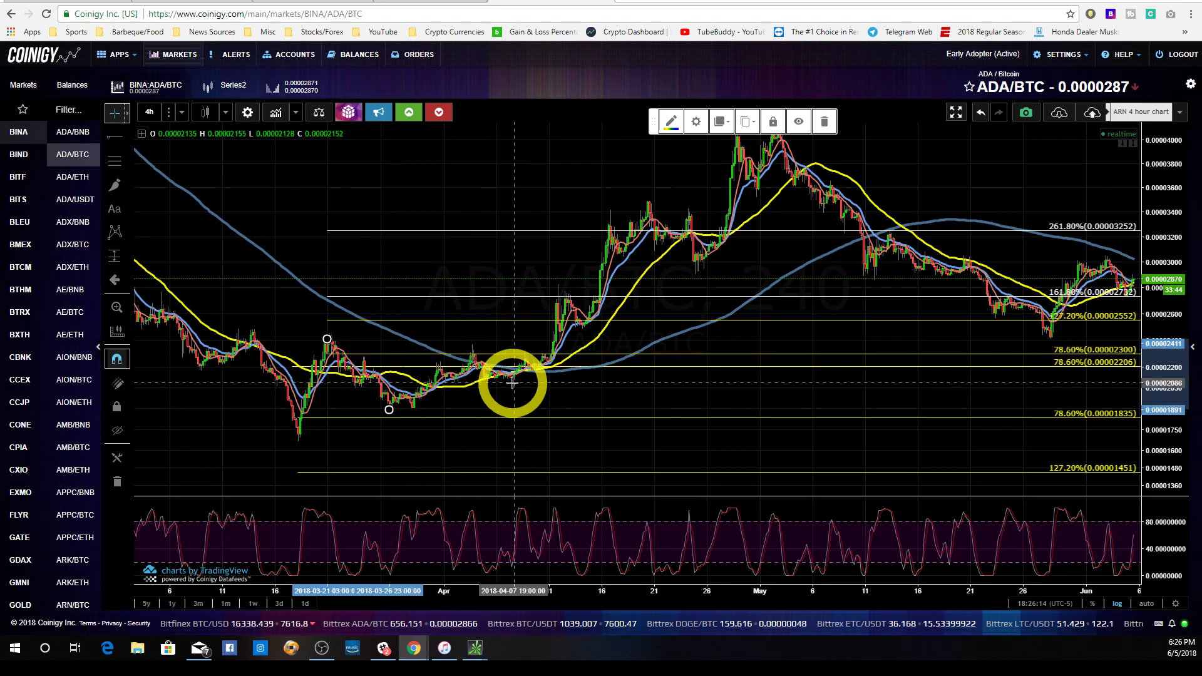
Step: Remove the March 21 to March 26 retracement and the one running from the March low to the May high
right_click(390, 410)
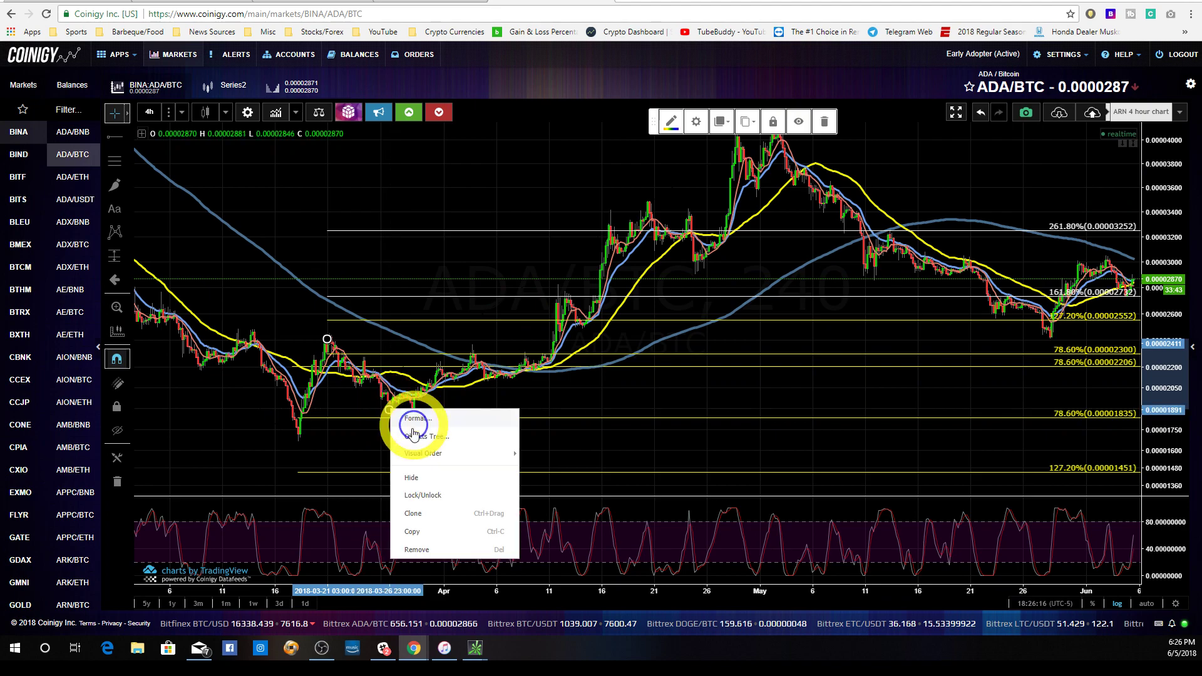
left_click(413, 551)
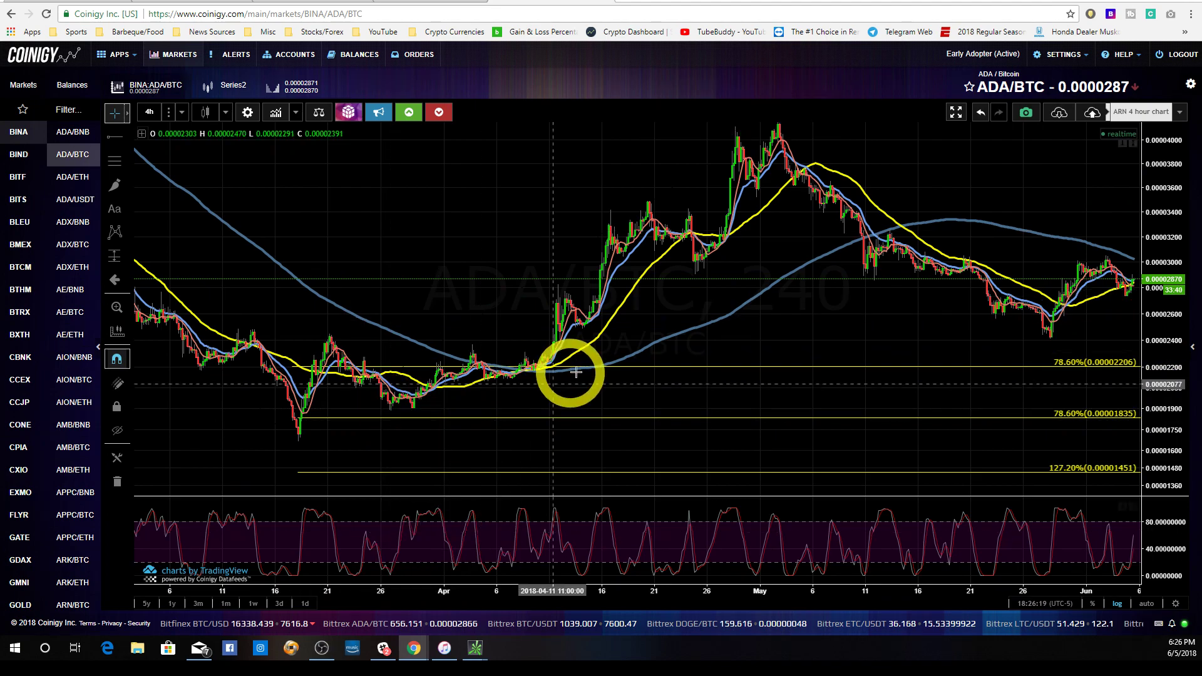
right_click(674, 373)
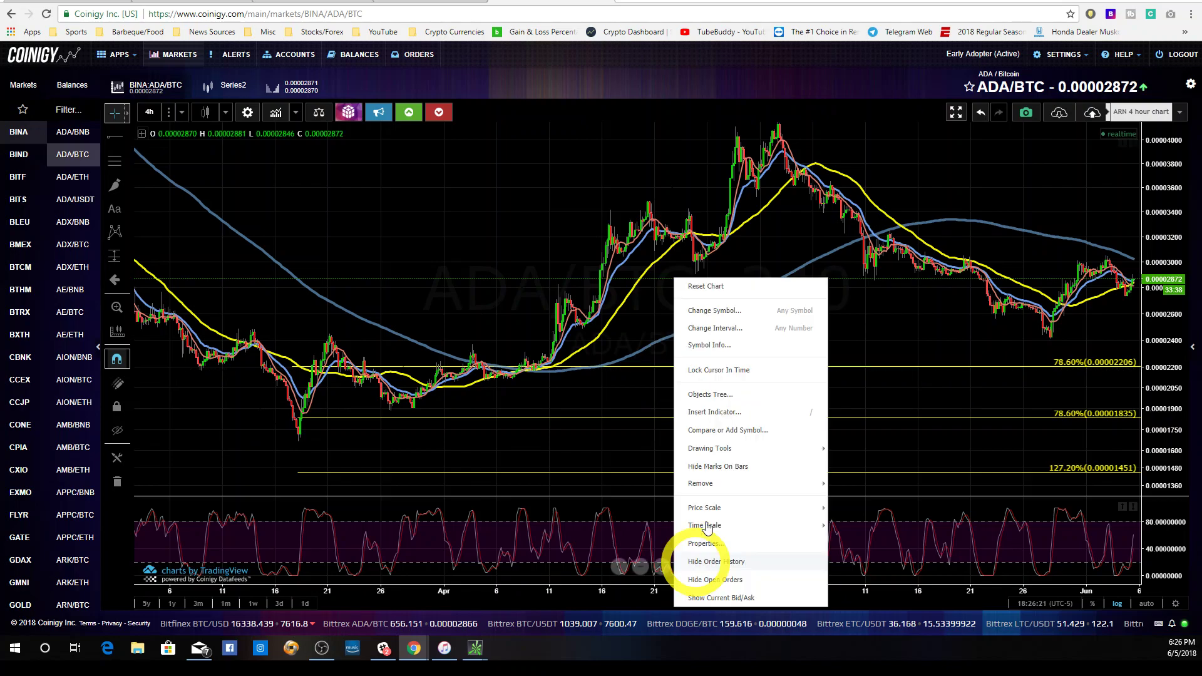
right_click(638, 370)
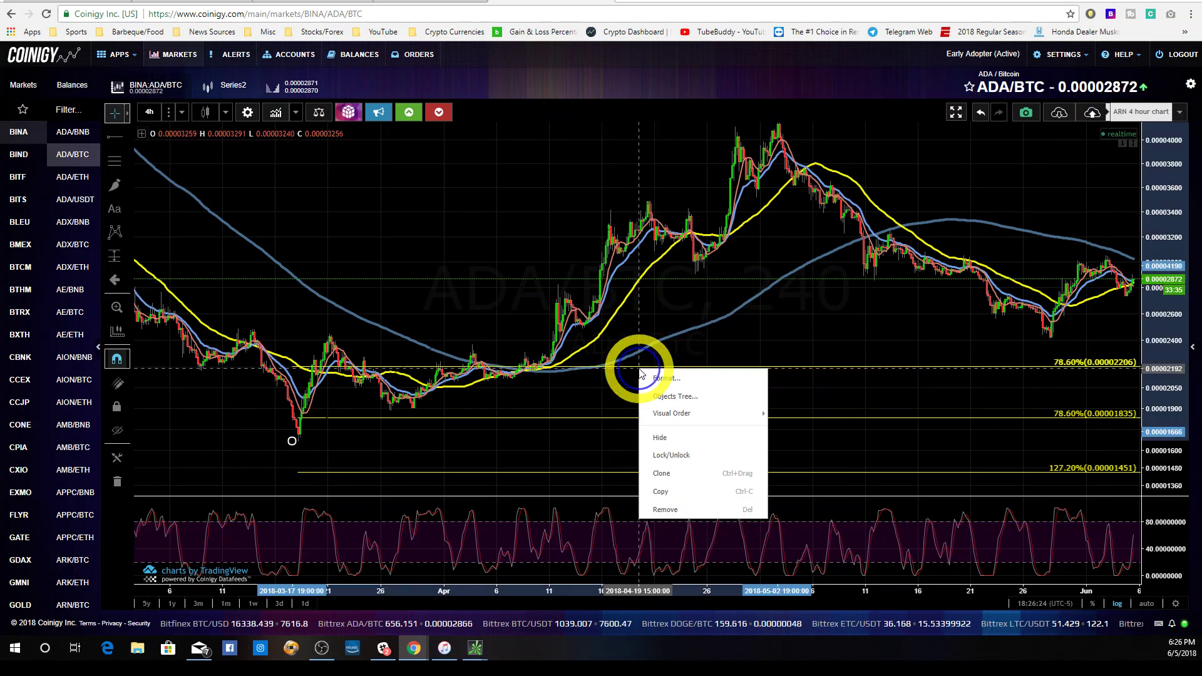
left_click(665, 510)
Step: Draw a Fib Retracement from the March 27 low at 0.00001887 up to the April 3 high at 0.00002329
left_click(115, 162)
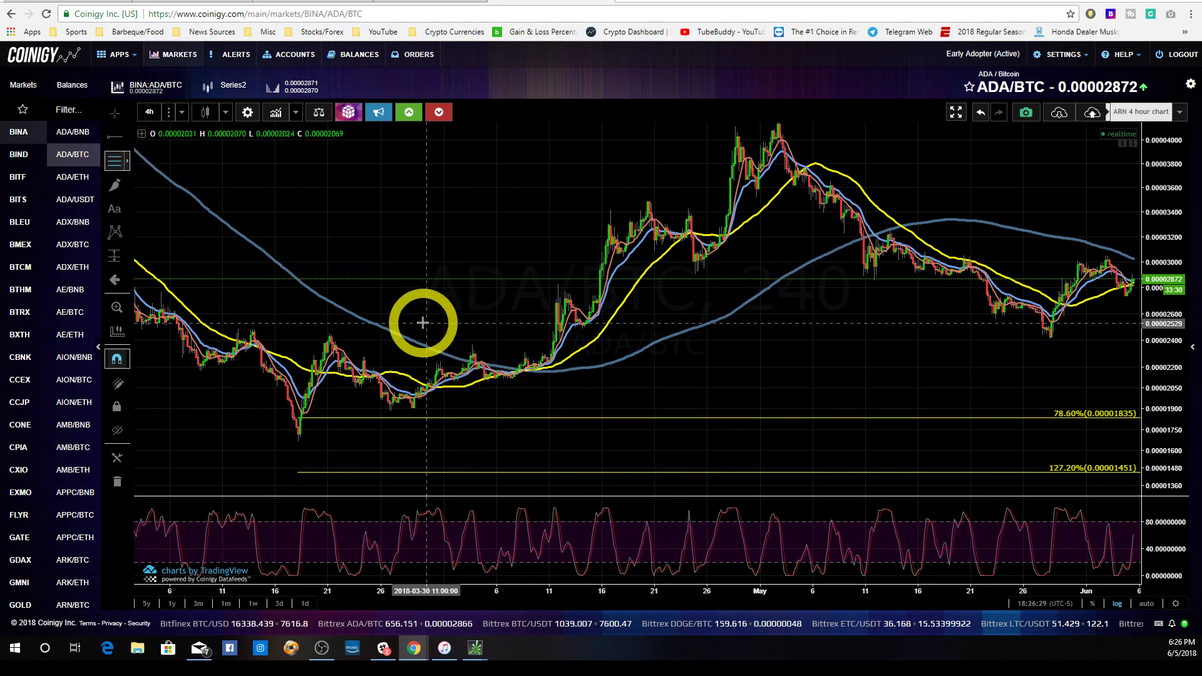
left_click(392, 411)
left_click_drag(442, 393, 474, 347)
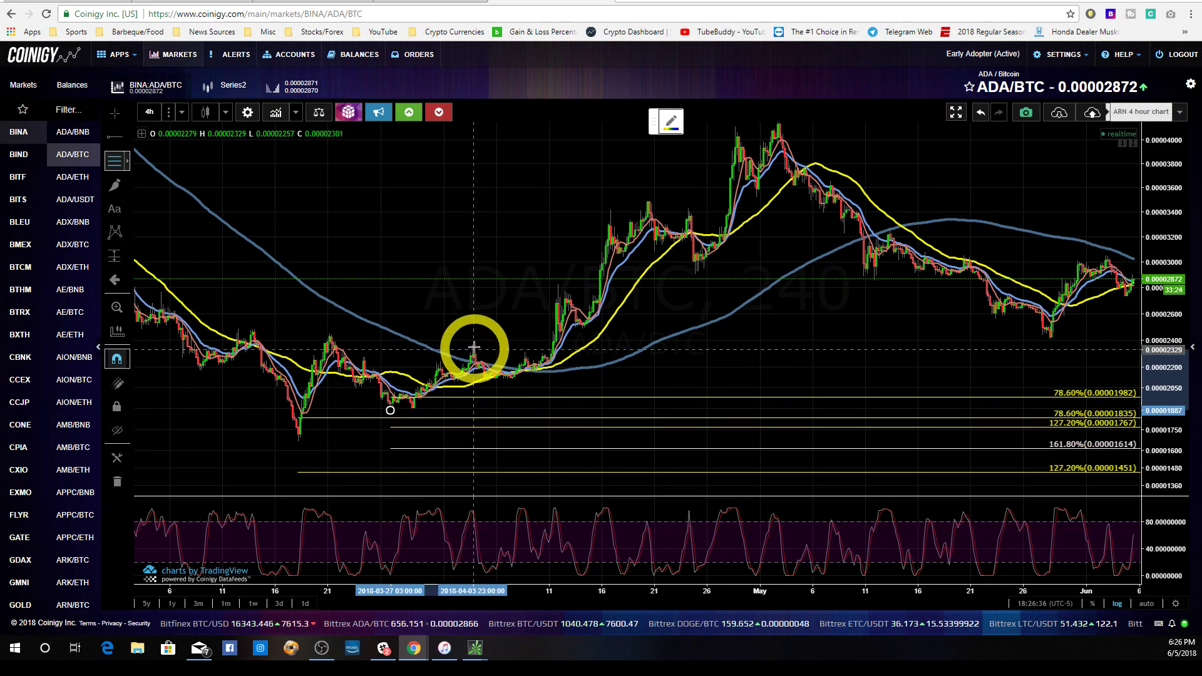
left_click(474, 348)
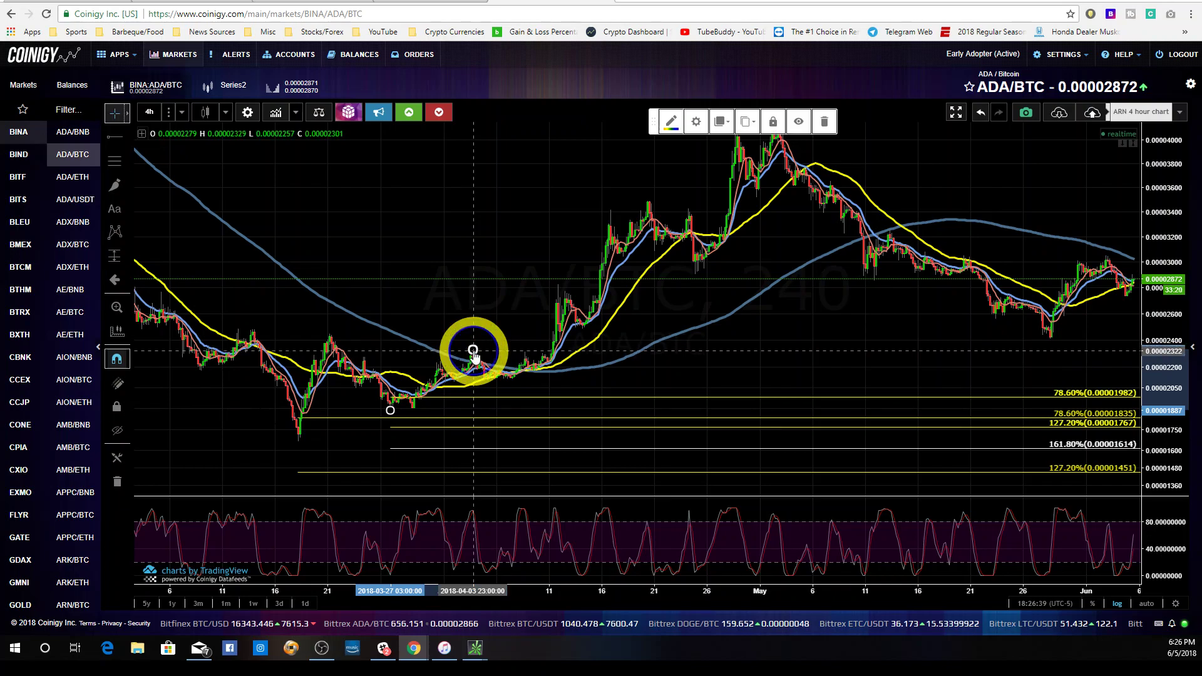
Step: Show the 0.5 level and hide the 0.786 level on the March 27 to April 3 retracement
right_click(474, 354)
left_click(501, 364)
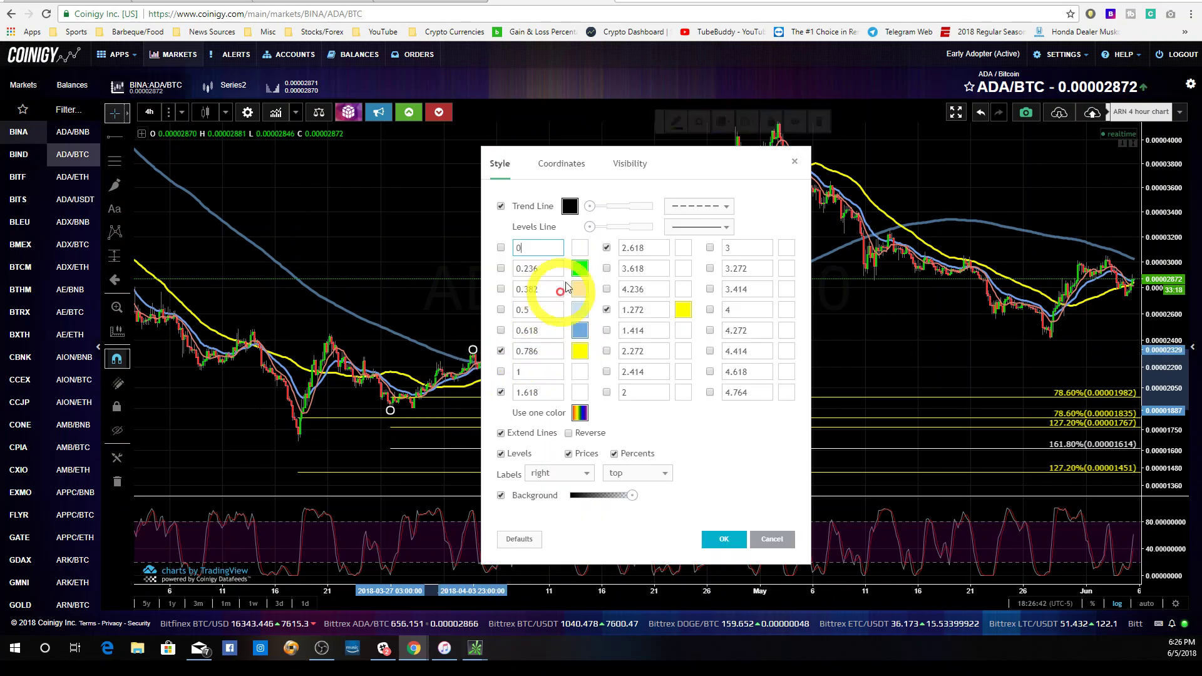
left_click_drag(620, 167, 238, 119)
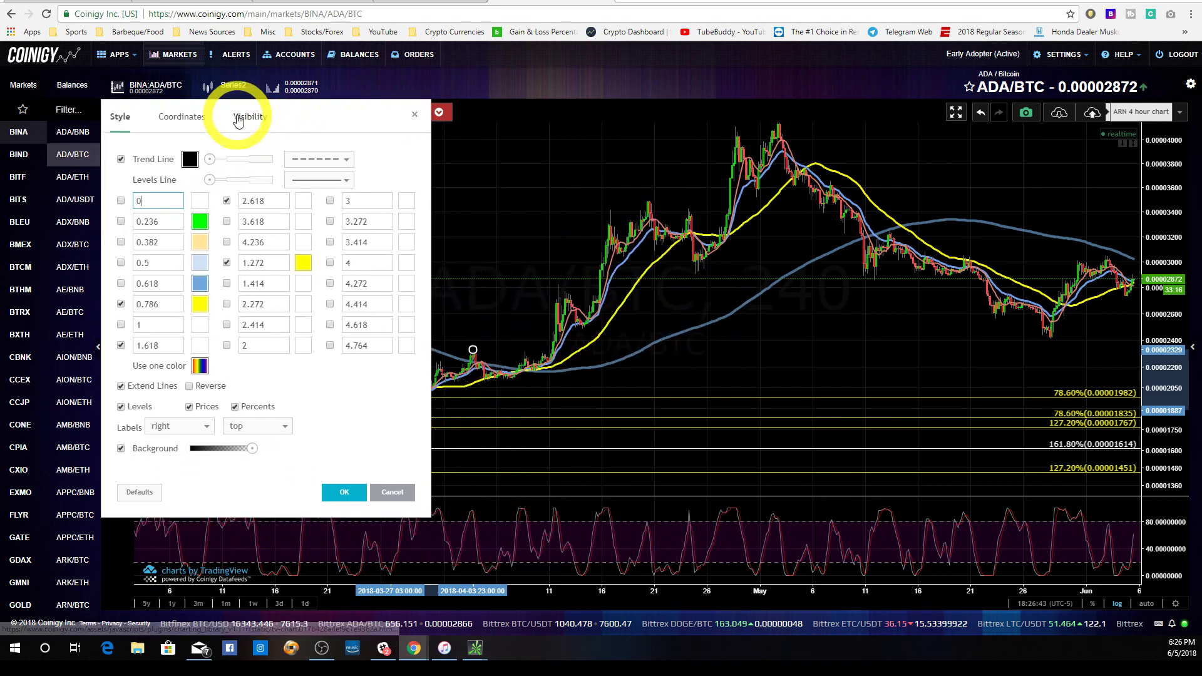
left_click(121, 243)
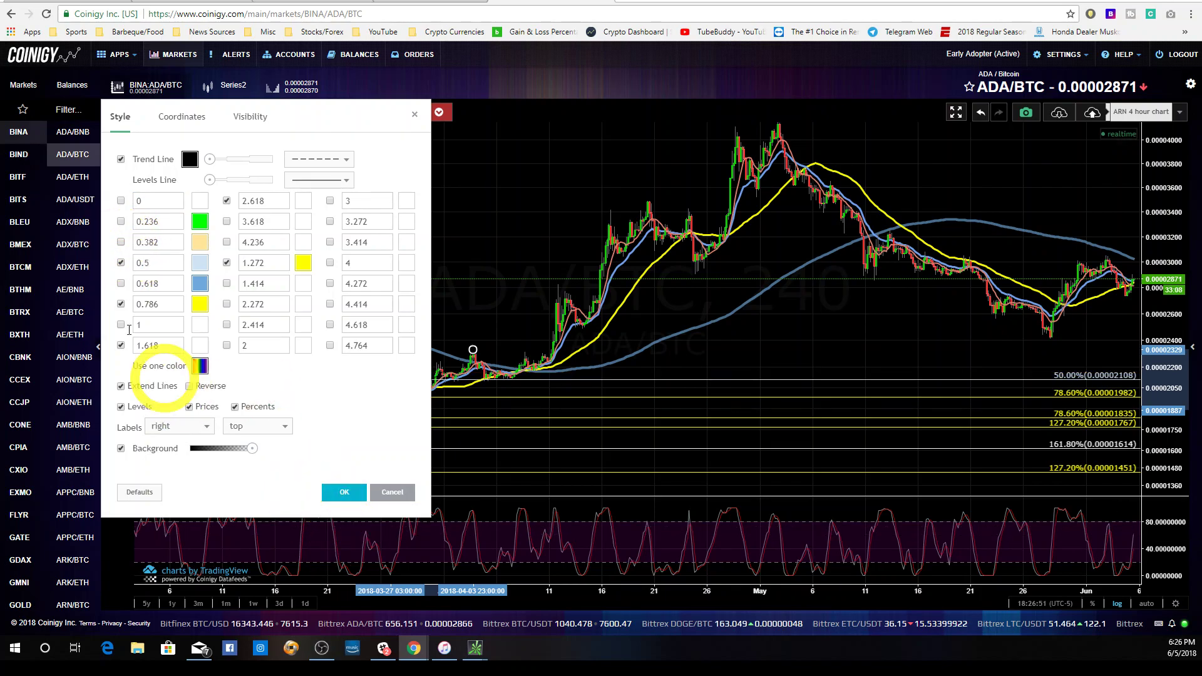
left_click(121, 305)
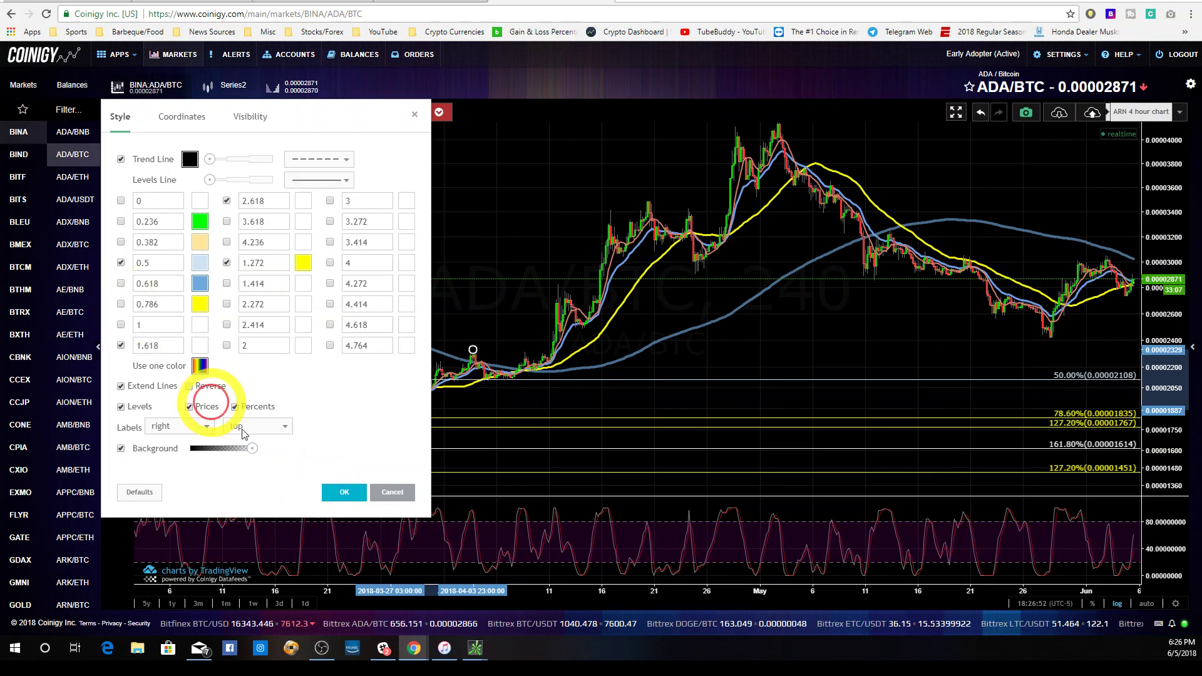
left_click(344, 493)
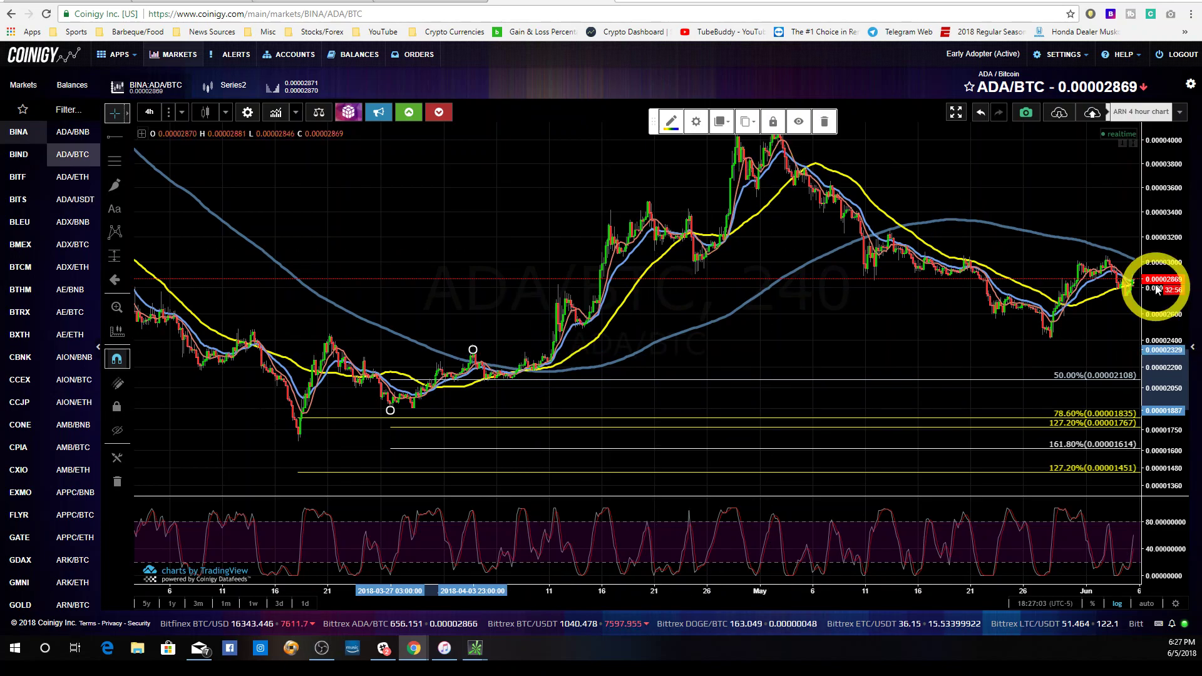
Step: Remove the March 27 to April 3 retracement and the March 18 to March 21 retracement from the chart
scroll(987, 344, "down", 3)
left_click_drag(870, 320, 766, 326)
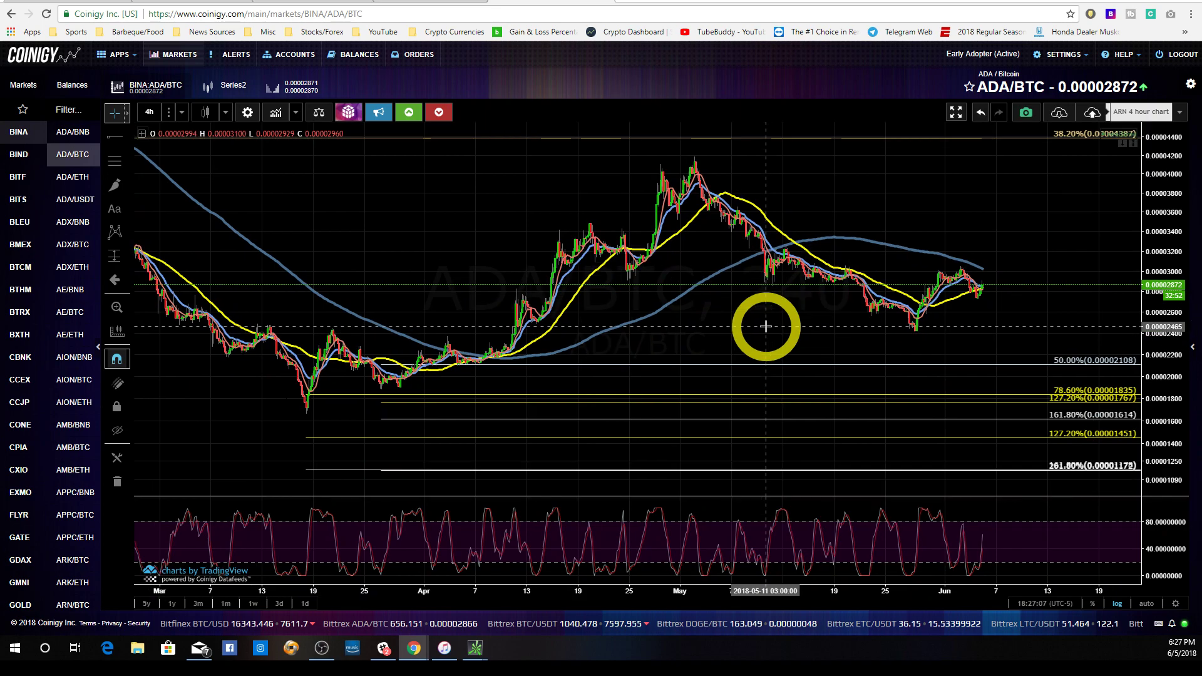
left_click_drag(428, 378, 378, 394)
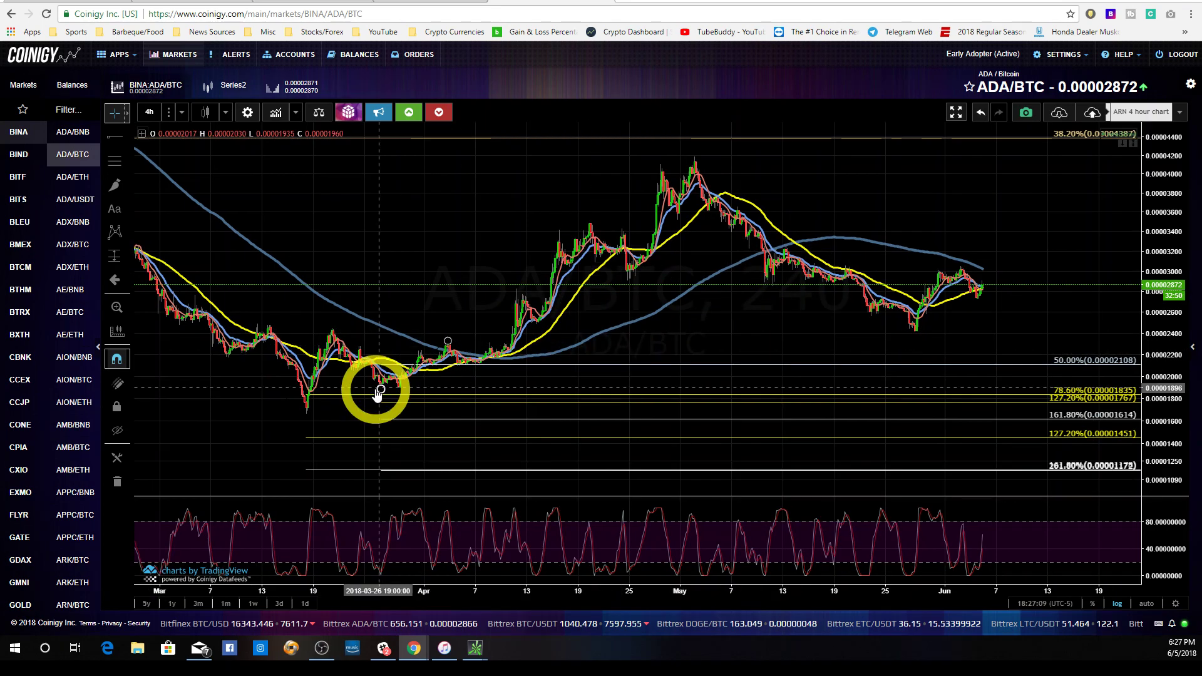
right_click(380, 391)
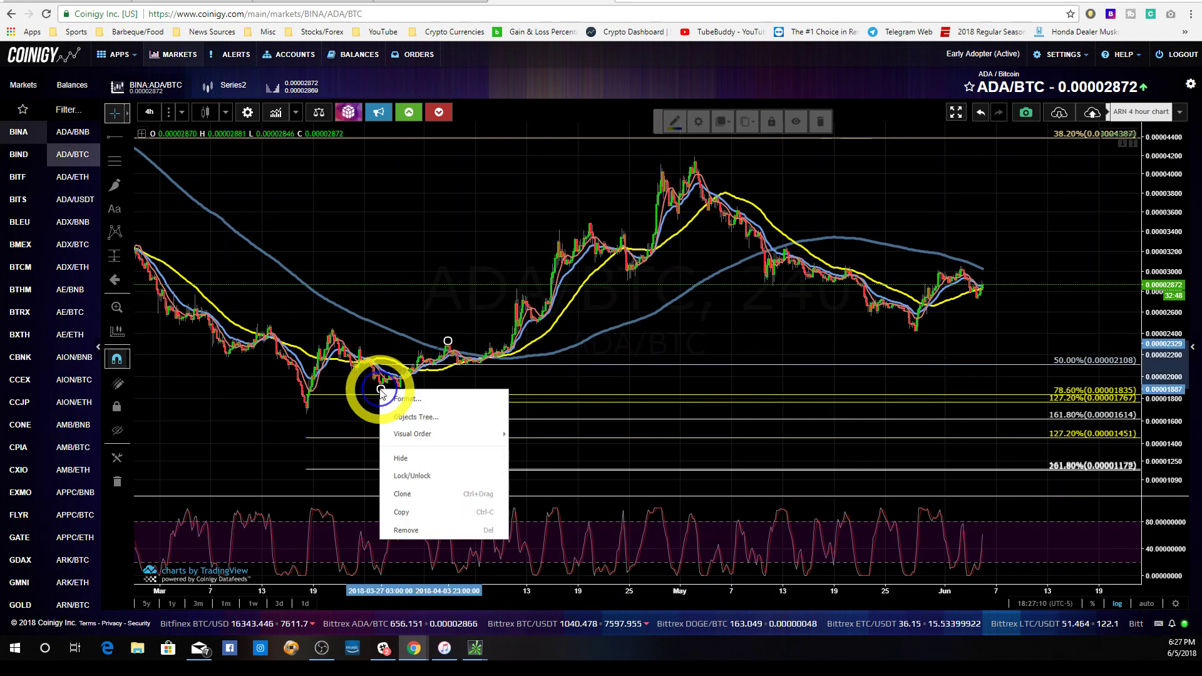
left_click(406, 531)
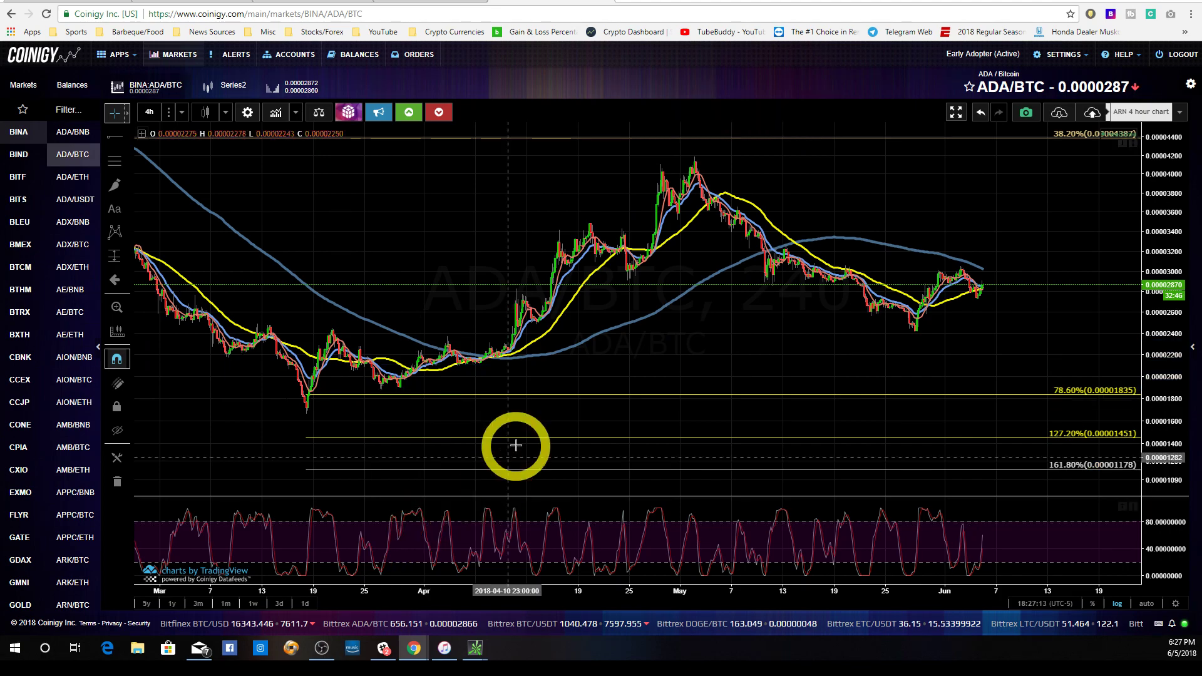
right_click(481, 400)
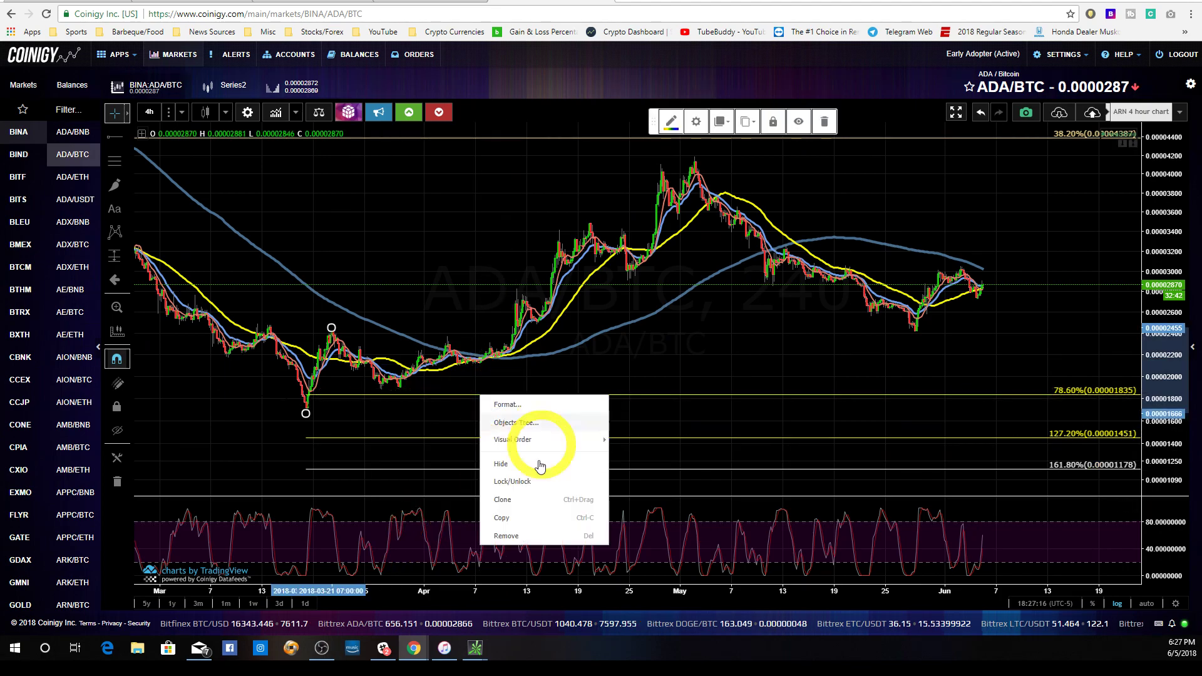
left_click(513, 529)
Step: Examine the recent 4-hour price action against its moving averages from early May to early June at a closer scale
scroll(817, 446, "up", 4)
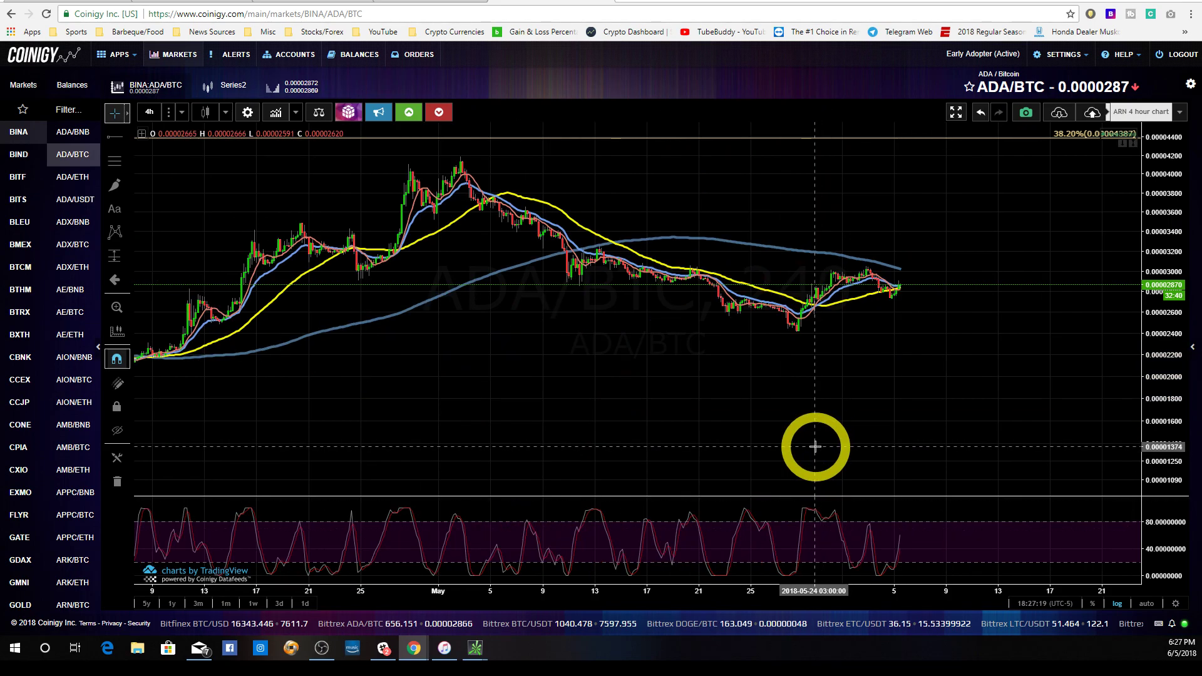
scroll(820, 447, "up", 2)
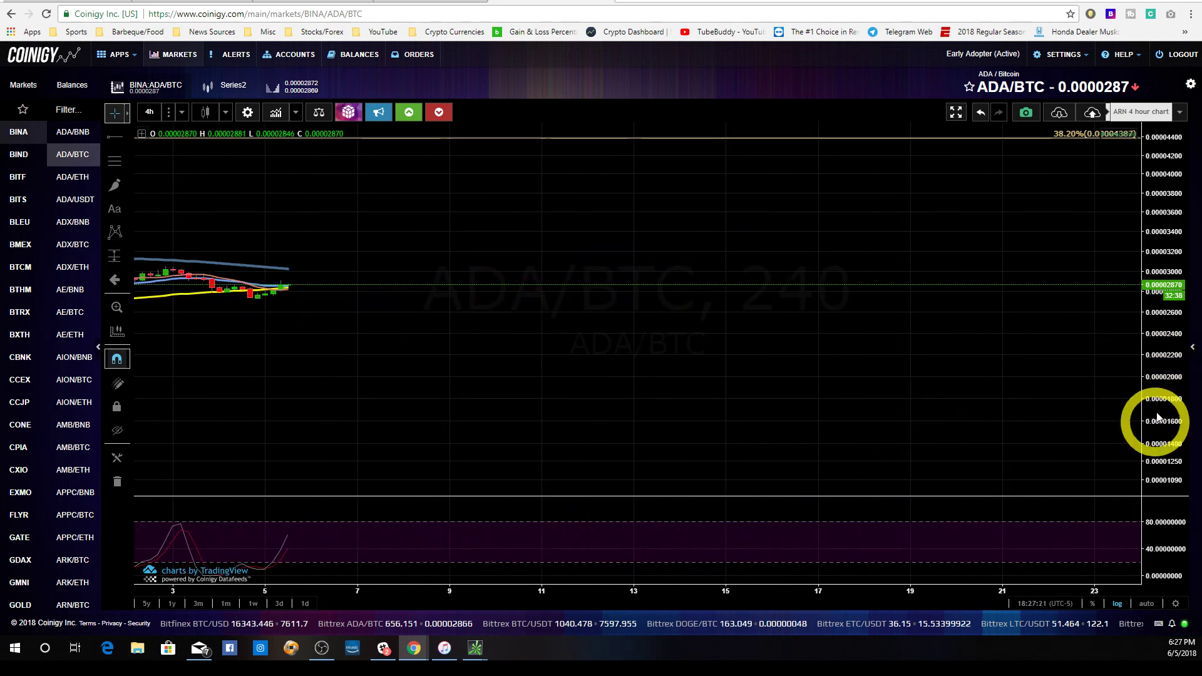
left_click_drag(1156, 425, 1162, 302)
scroll(645, 338, "down", 3)
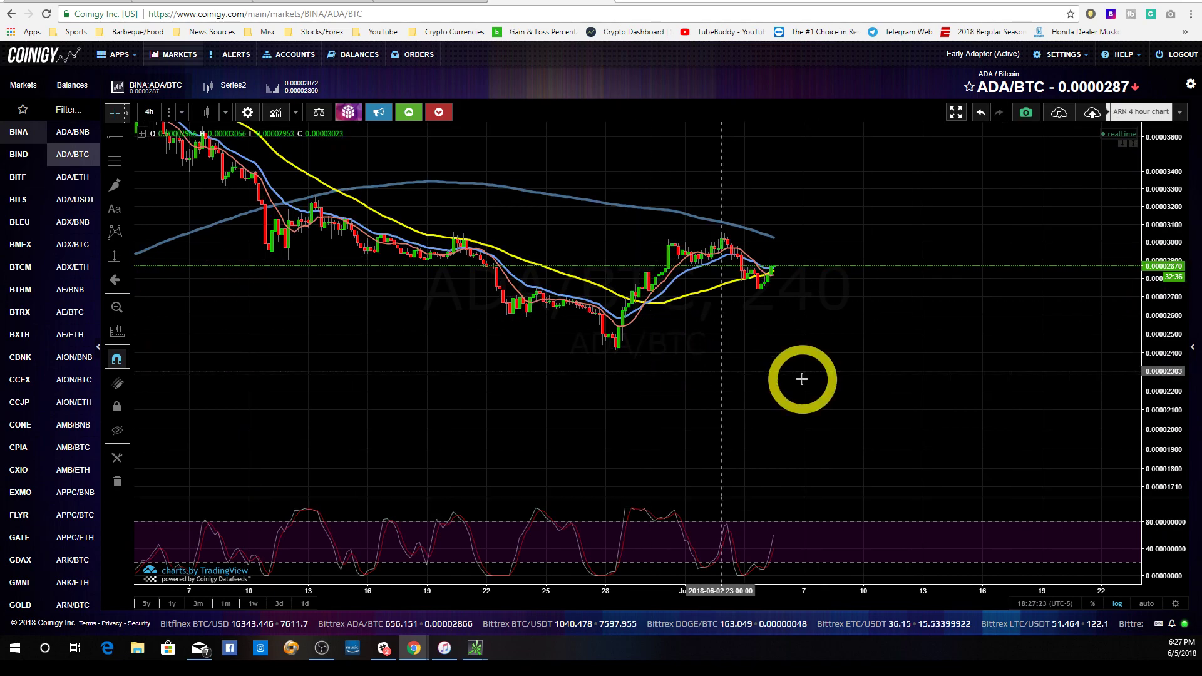
scroll(817, 446, "down", 2)
scroll(945, 430, "down", 2)
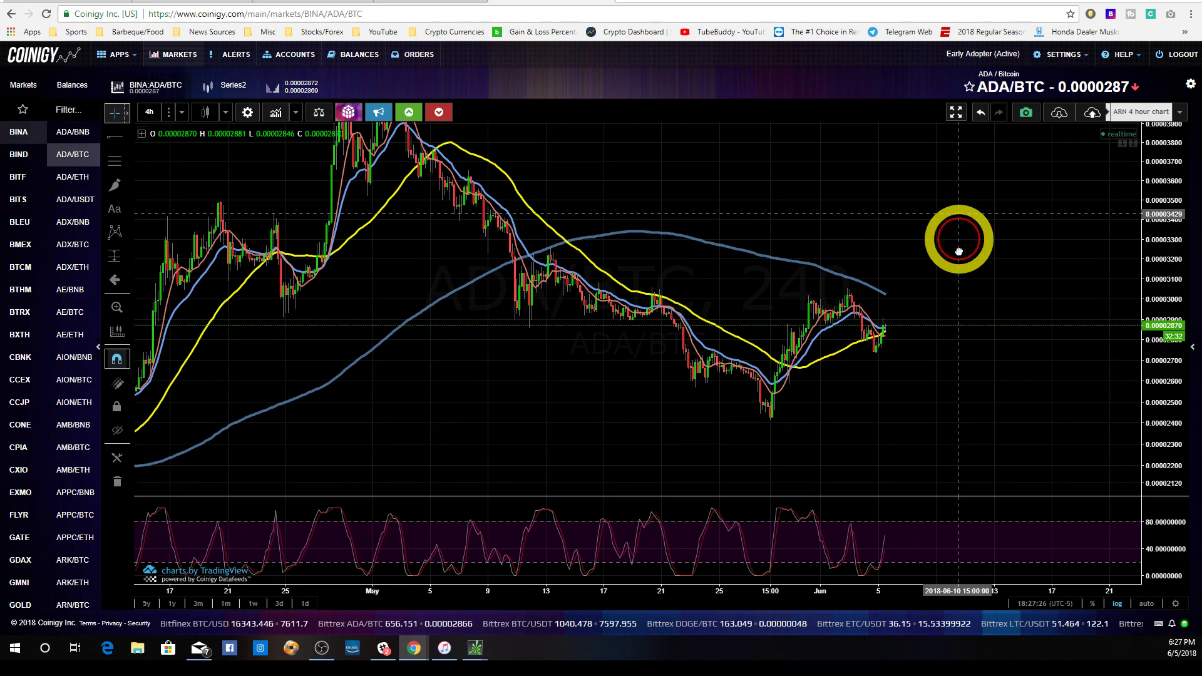
left_click_drag(961, 242, 960, 276)
left_click_drag(1153, 270, 1157, 290)
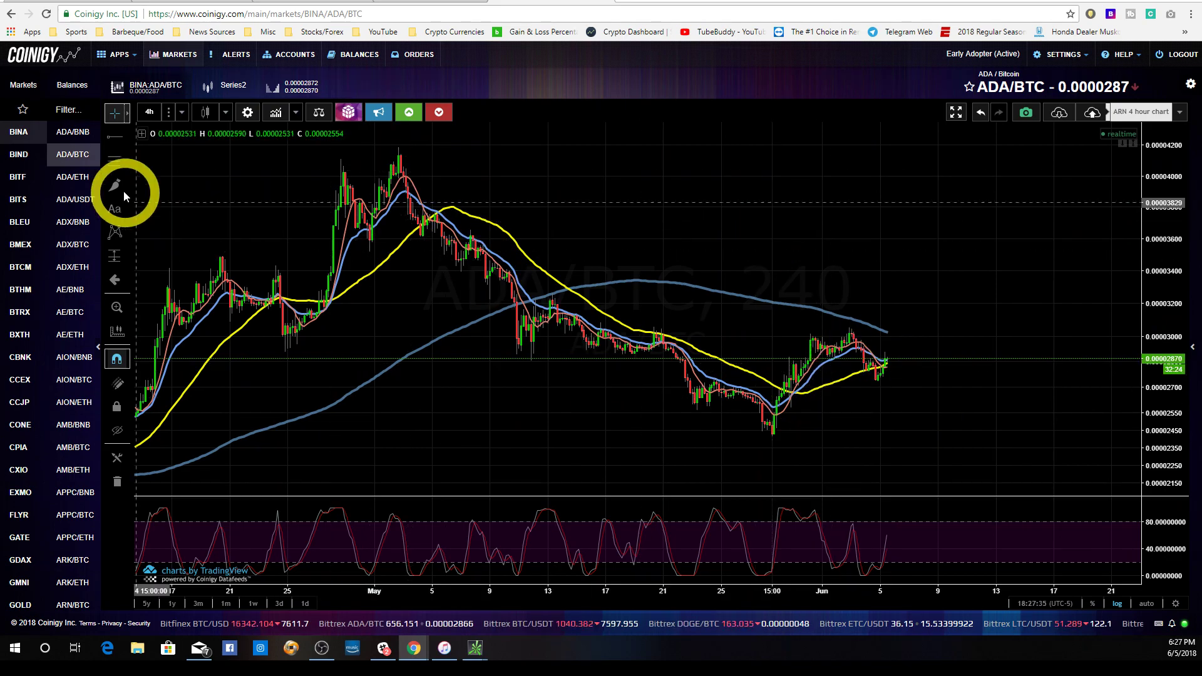
left_click(113, 161)
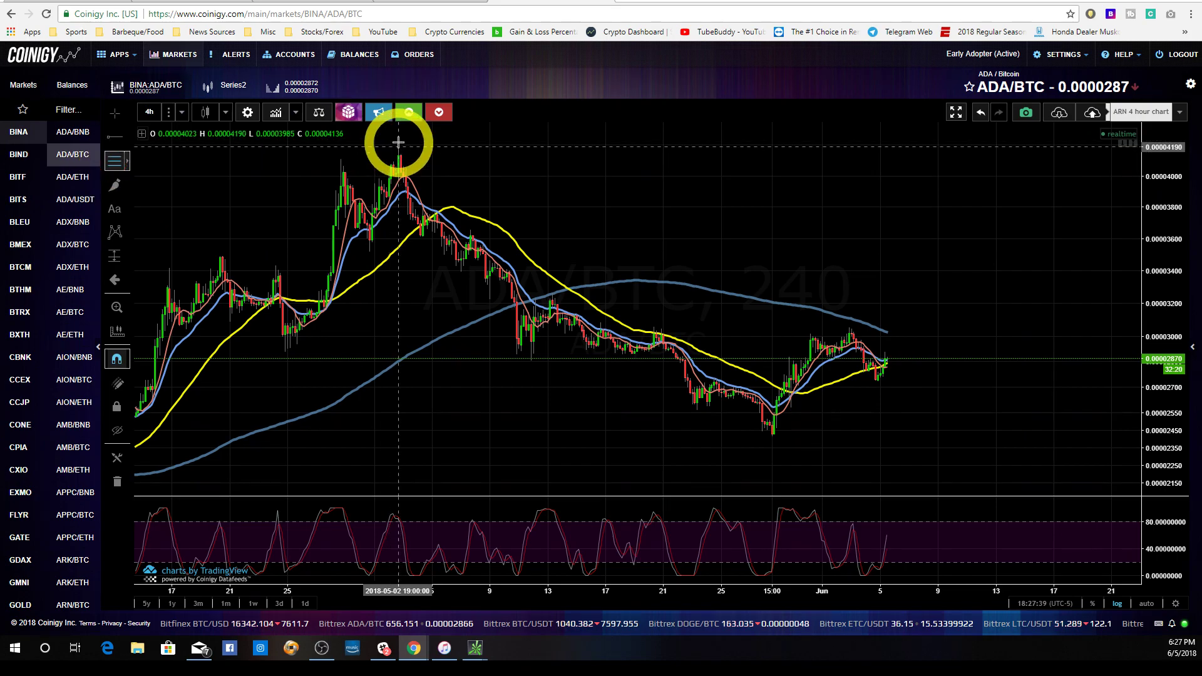
mouse_move(398, 143)
left_mouse_down()
mouse_move(506, 348)
mouse_move(531, 362)
left_mouse_up()
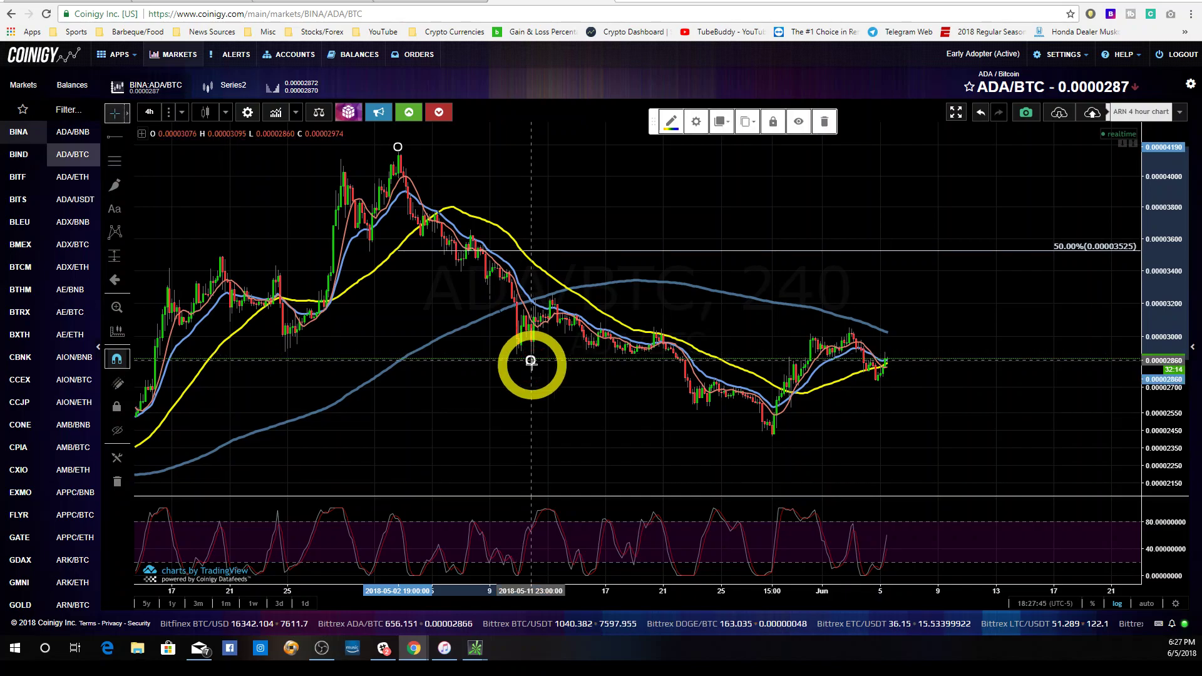
right_click(532, 365)
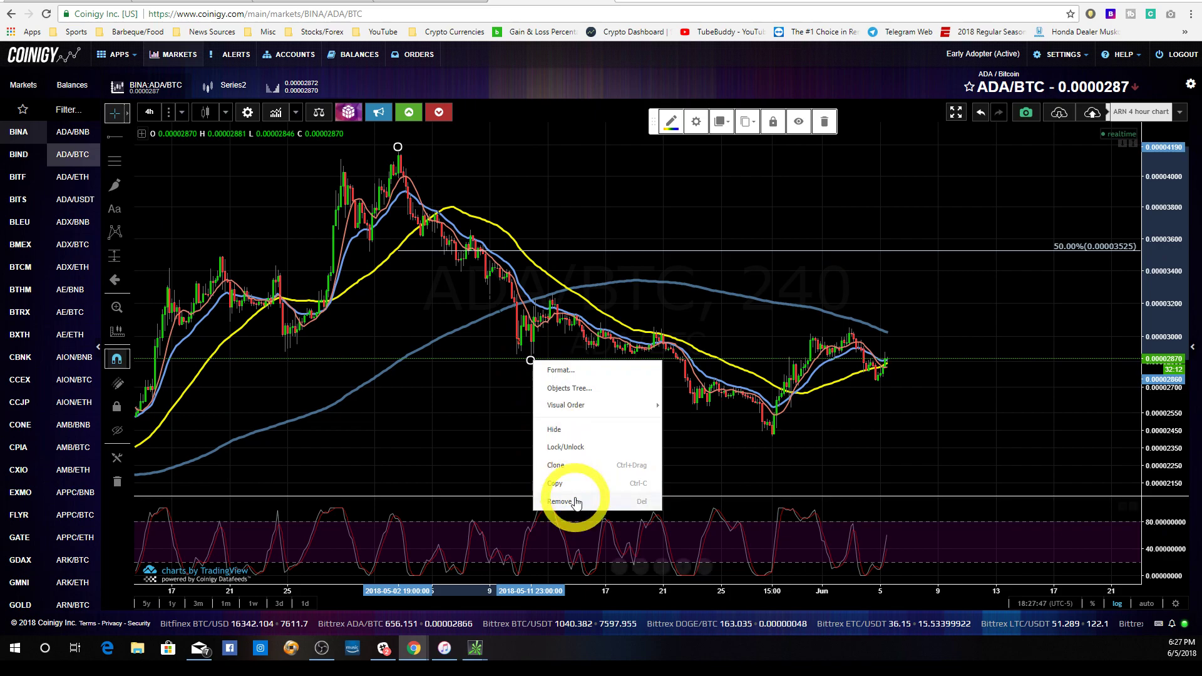
left_click(572, 503)
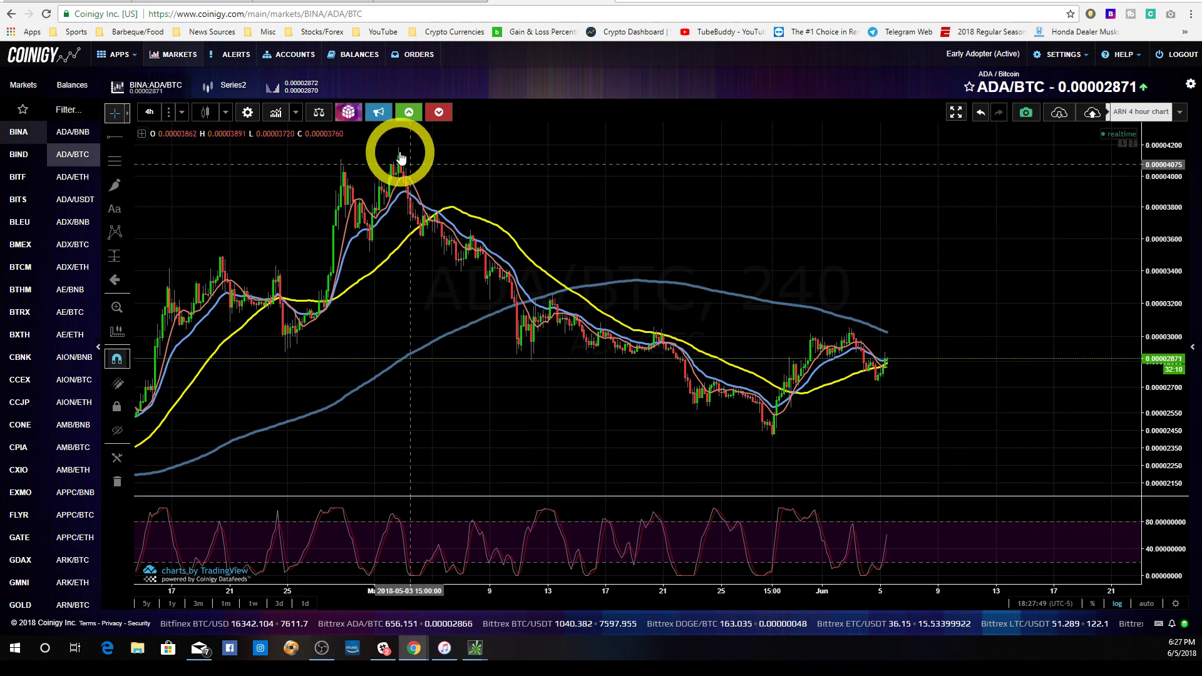
Step: Draw a Fib Retracement from the May 2 high at 0.00004190 down to the May 28 low at 0.00002426
left_click(115, 161)
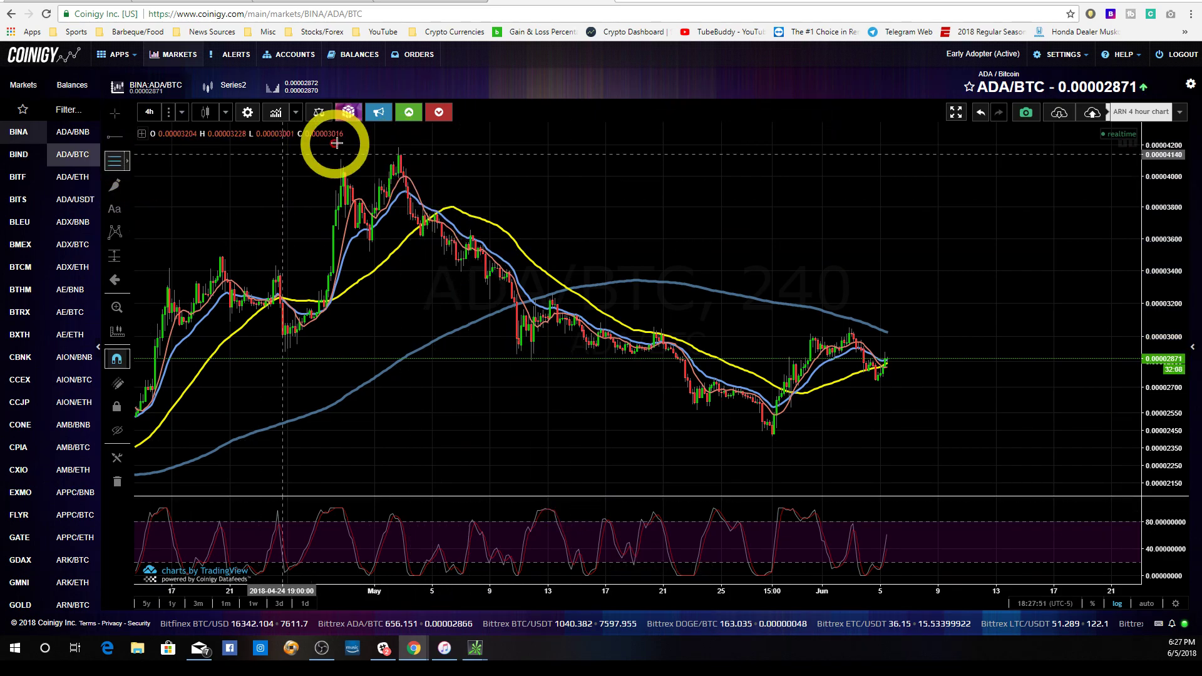
left_click(398, 147)
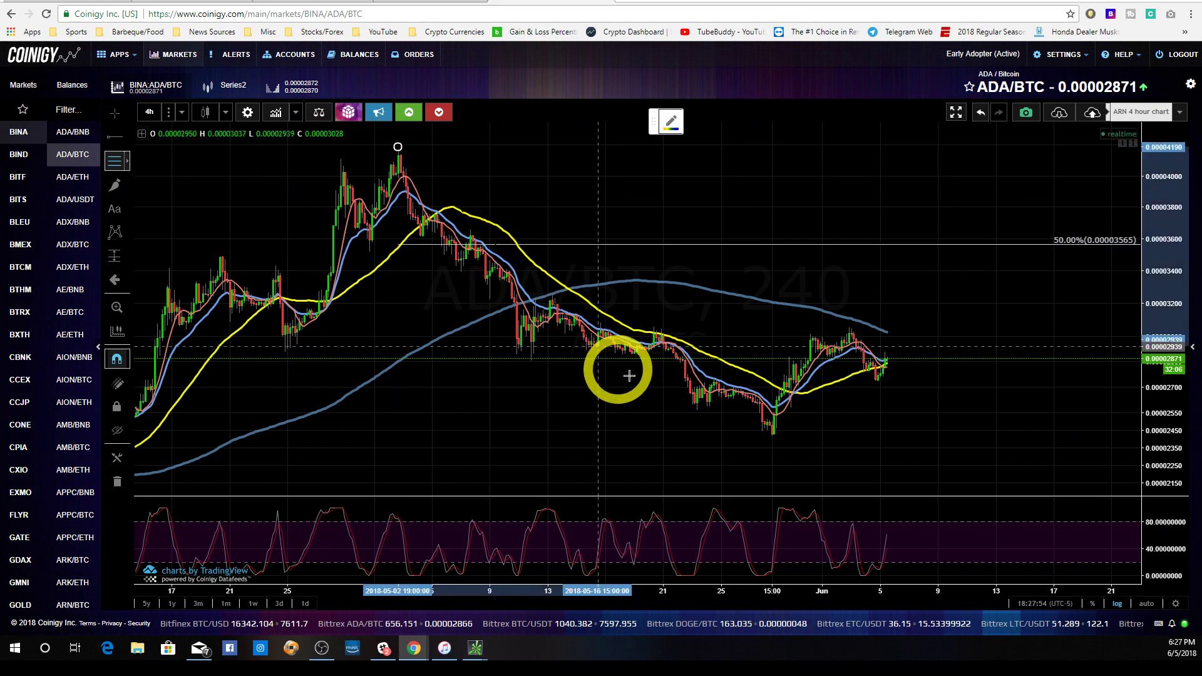
left_click(774, 434)
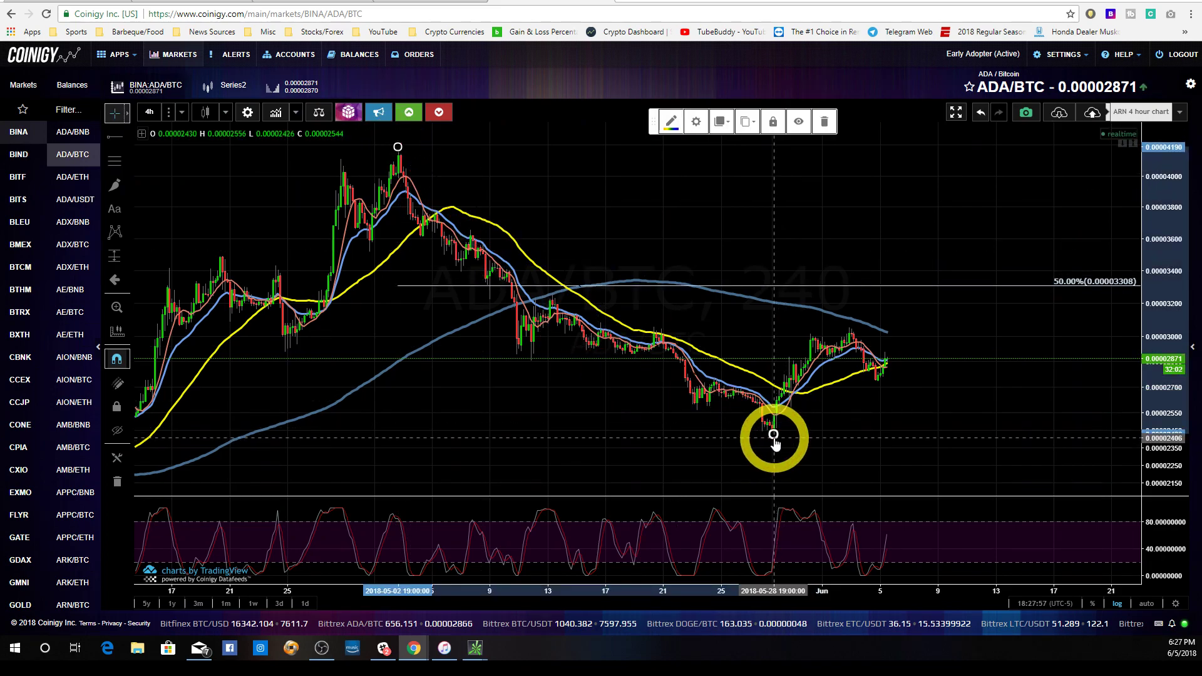
Step: Show the 0.382 level on the May 2 to May 28 retracement, previewing the 0.236 level but leaving it hidden
right_click(775, 436)
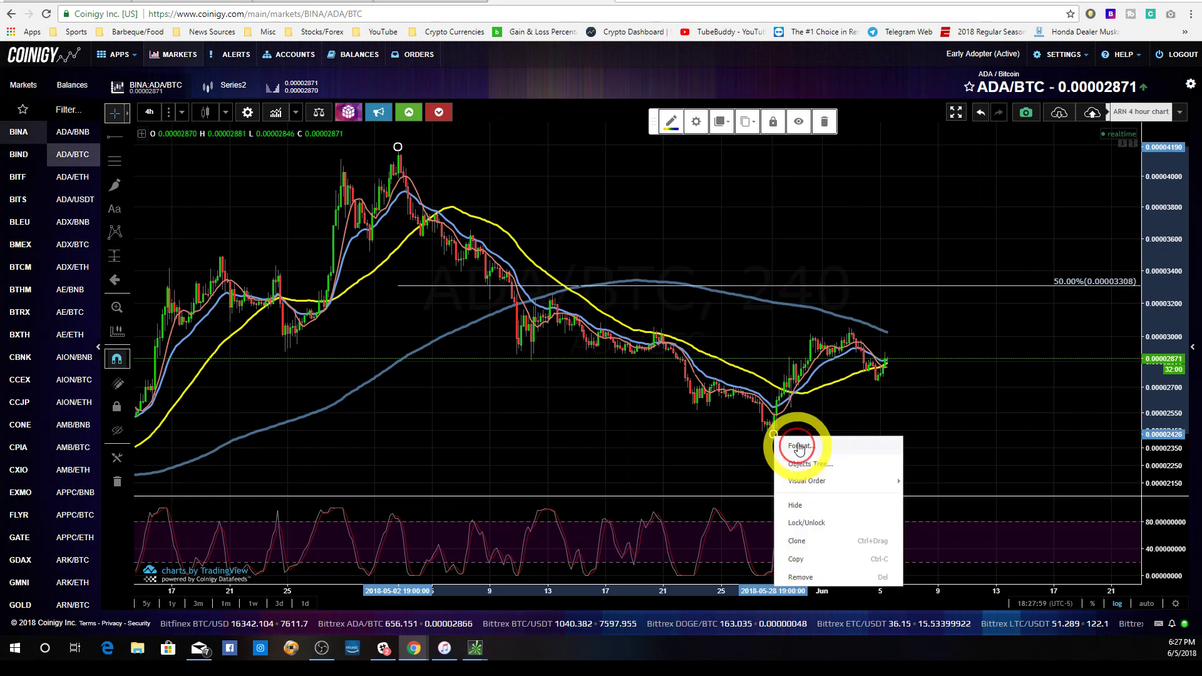
left_click(799, 449)
left_click_drag(704, 165, 176, 179)
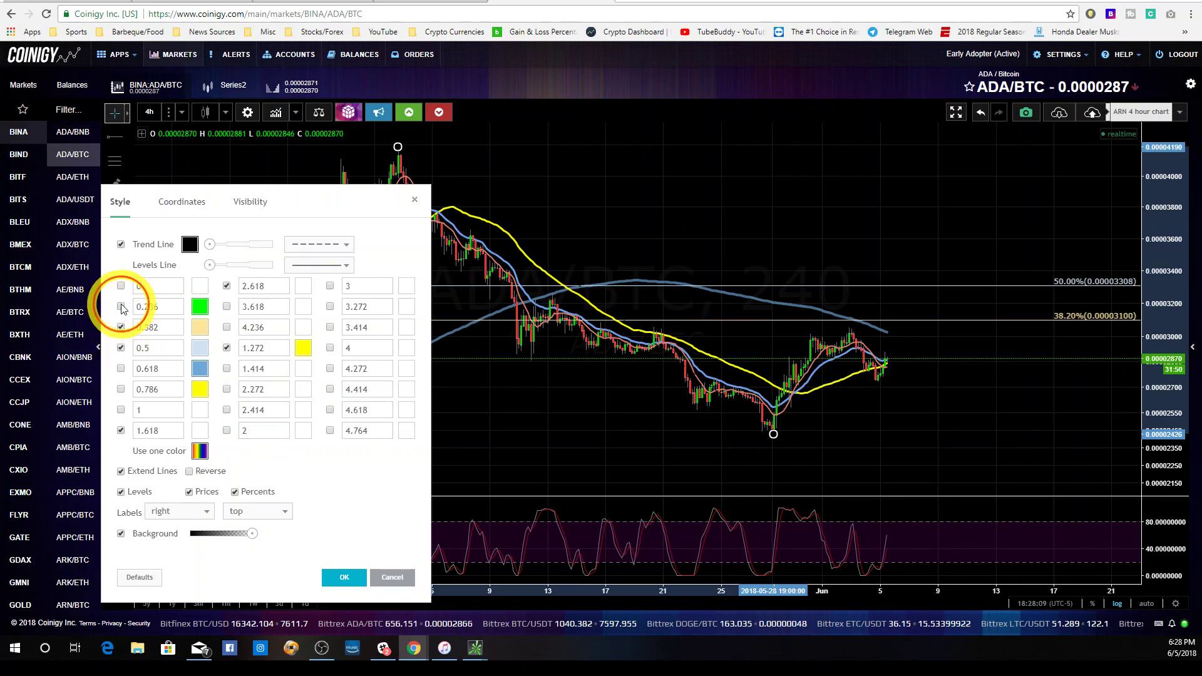
left_click(121, 306)
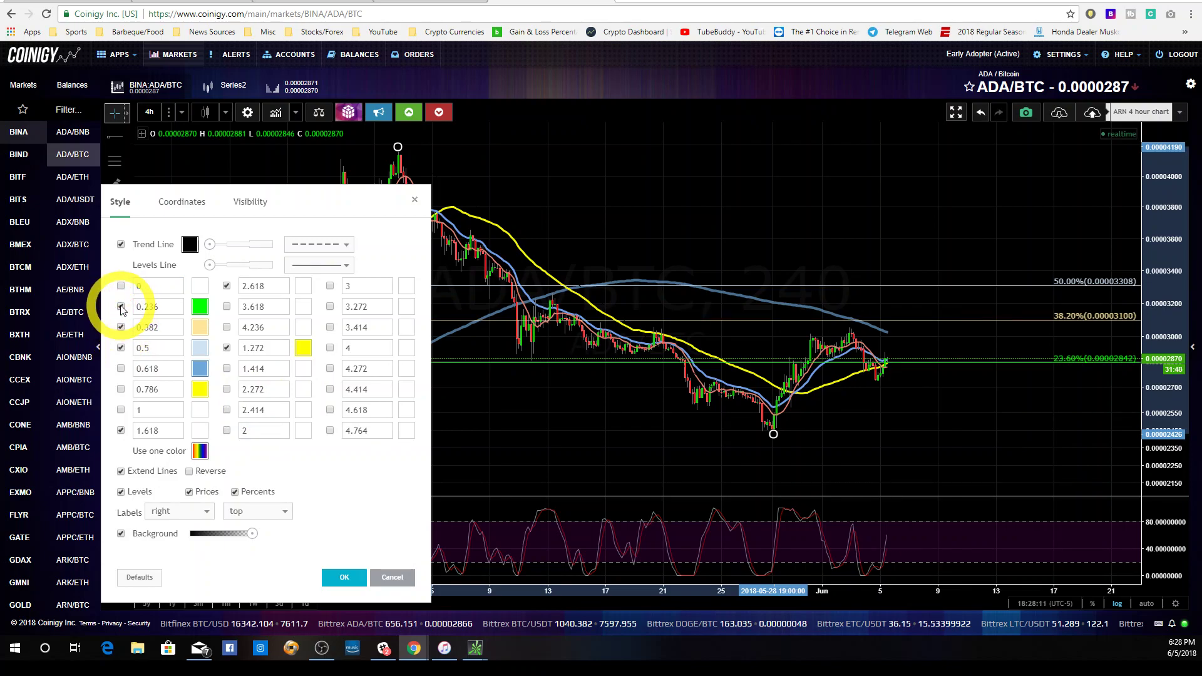
left_click(120, 306)
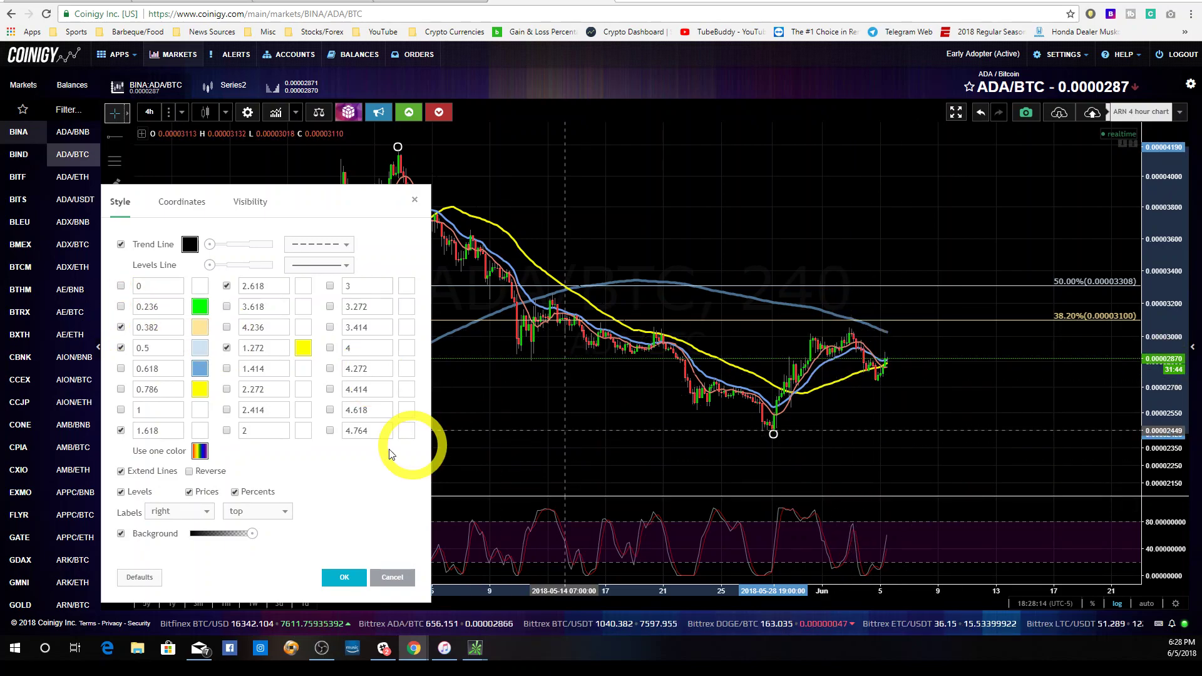
left_click(344, 578)
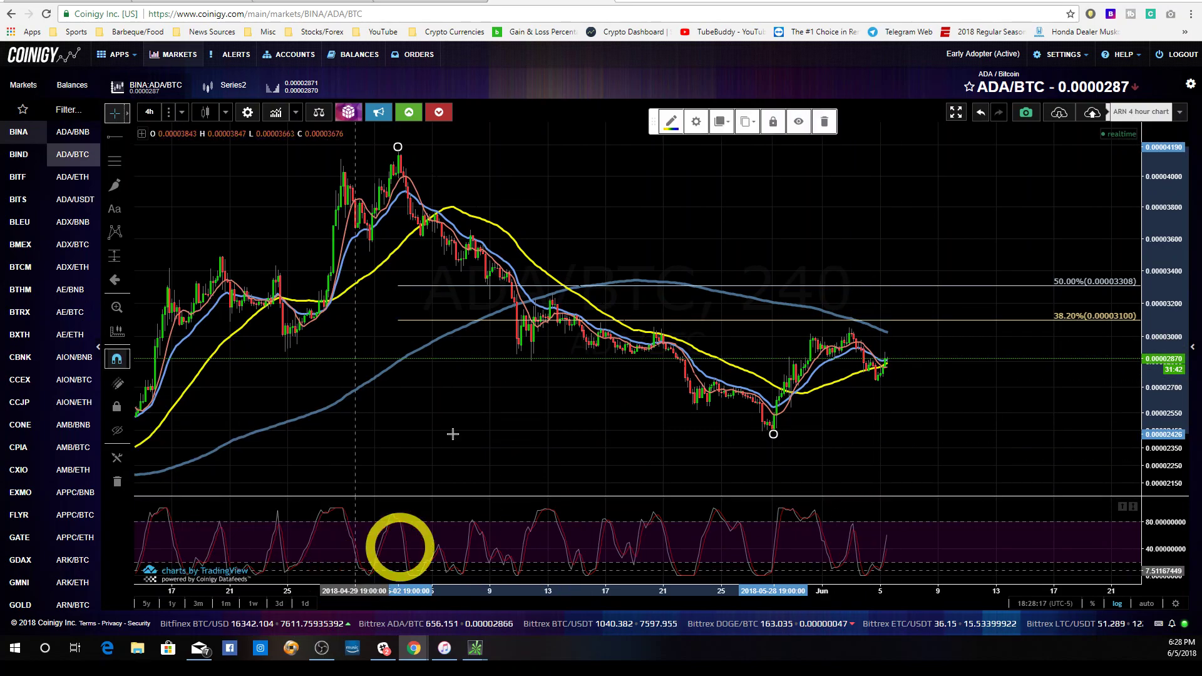
Step: Draw a second Fib Retracement from the May 13 high at 0.00003237 down to the May 28 low at 0.00002426
left_click(115, 161)
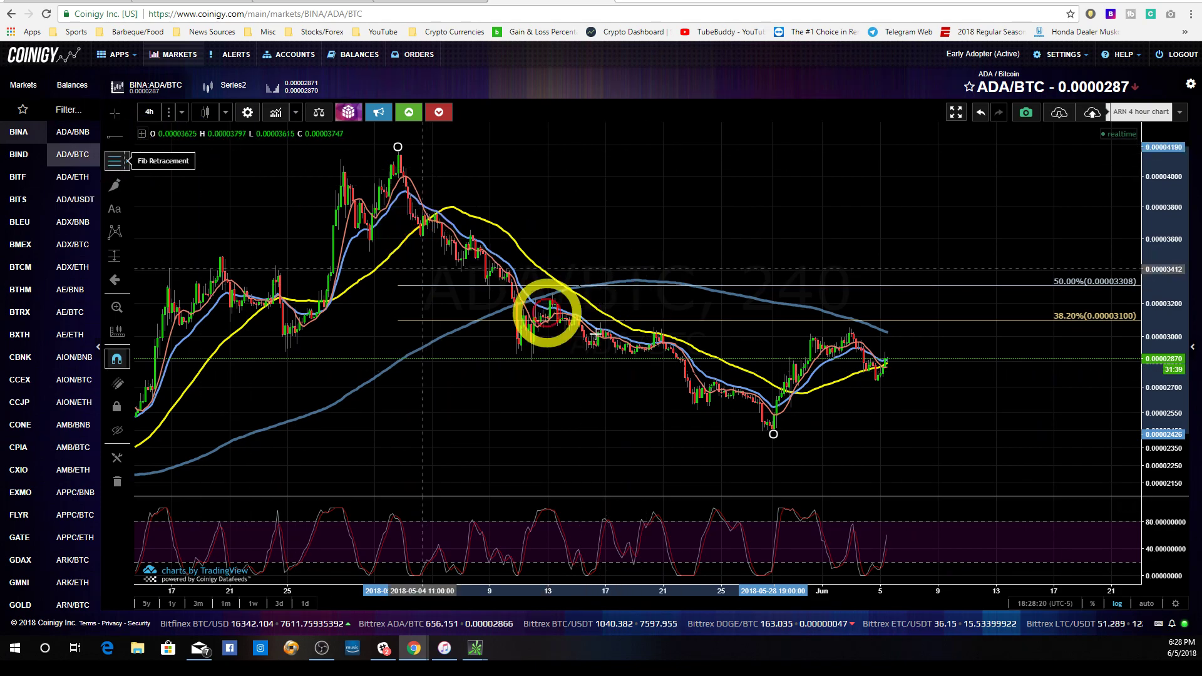
left_click(554, 295)
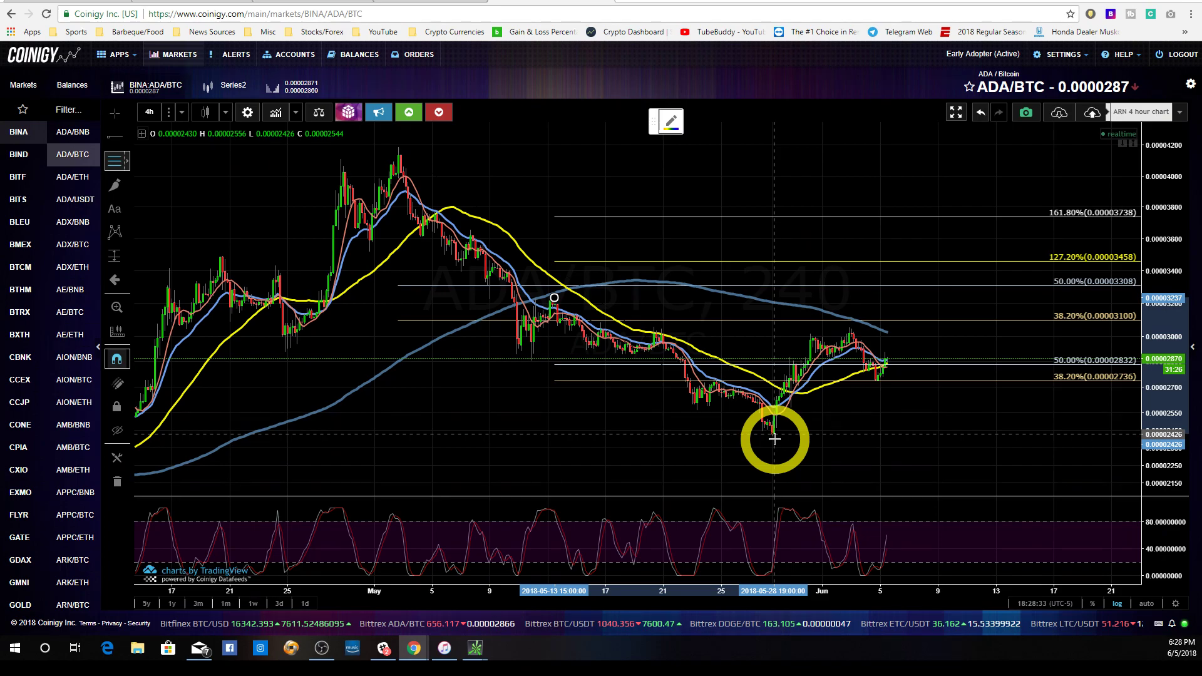
left_click(775, 438)
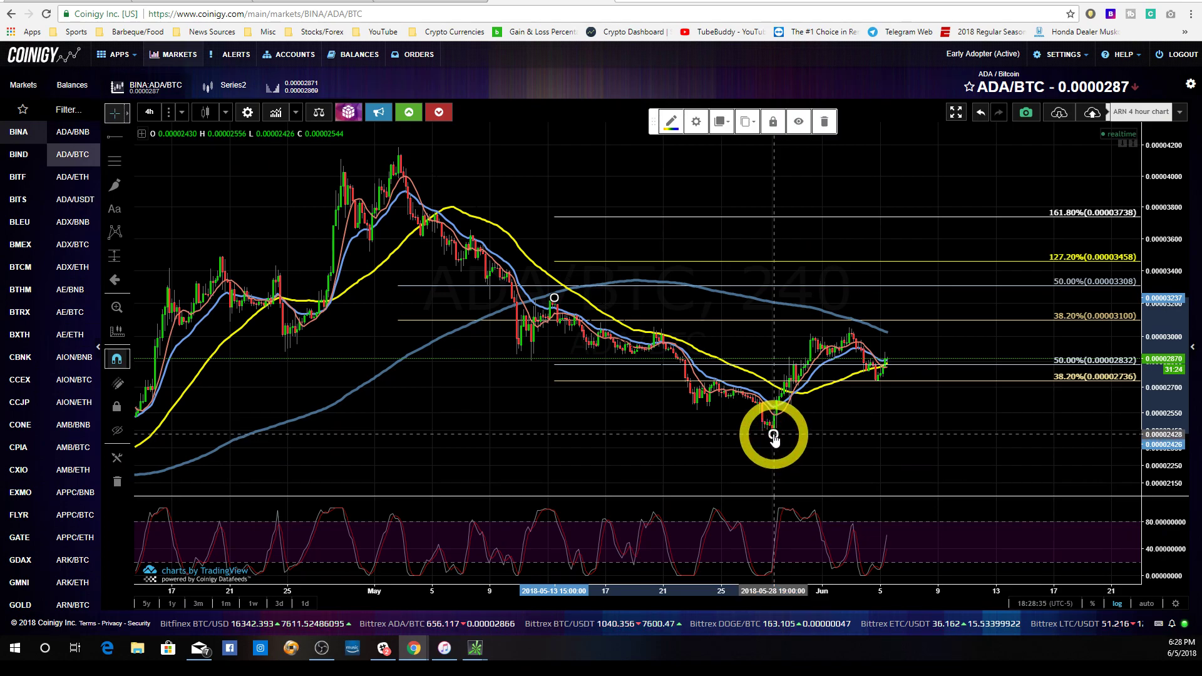
Step: Hide the 0.382 and 0.5 levels on the May 13 to May 28 retracement
right_click(775, 439)
left_click(801, 446)
left_click_drag(689, 179, 341, 137)
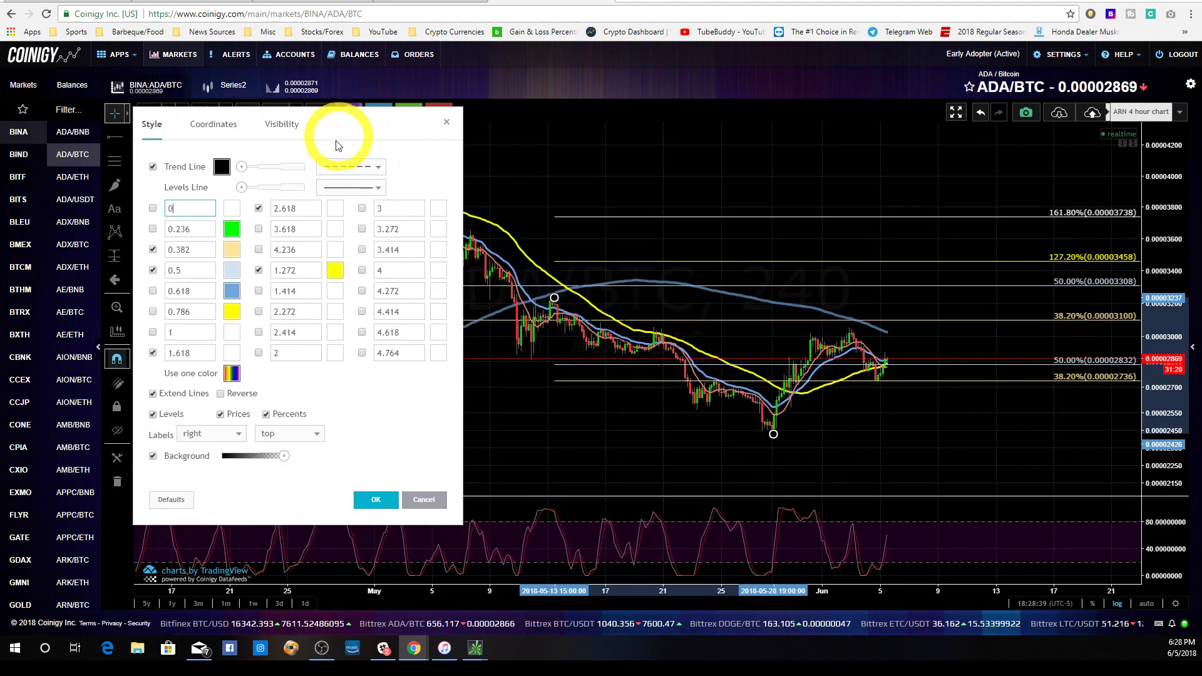
left_click(155, 251)
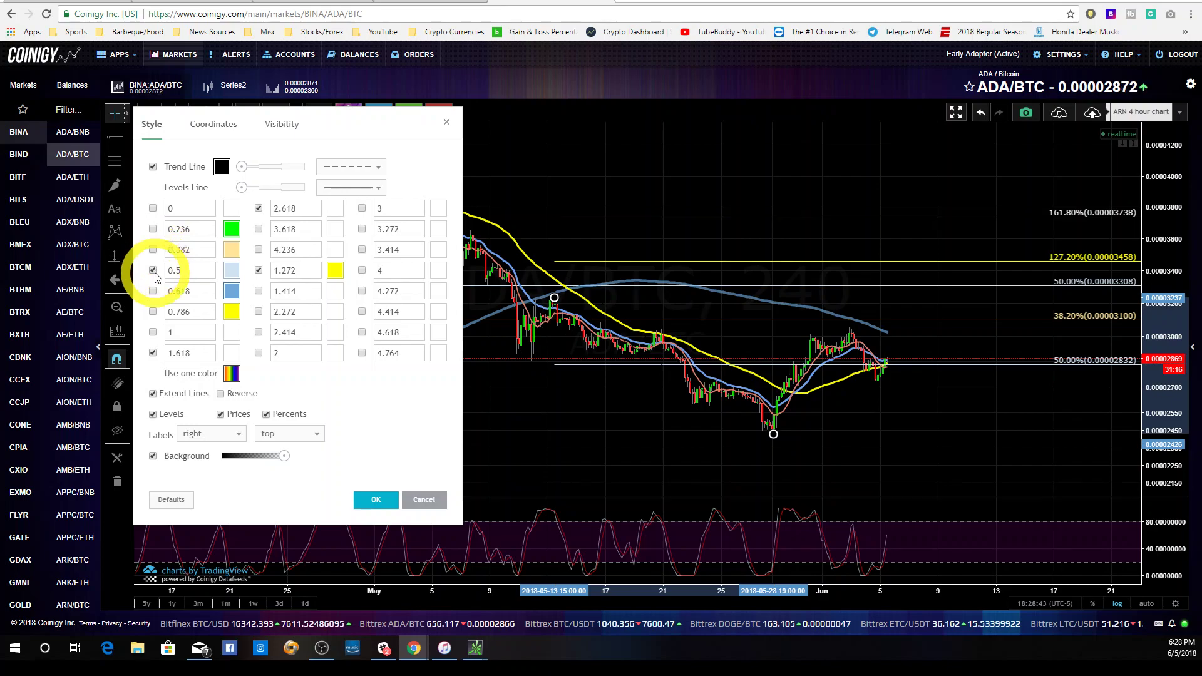
left_click(155, 274)
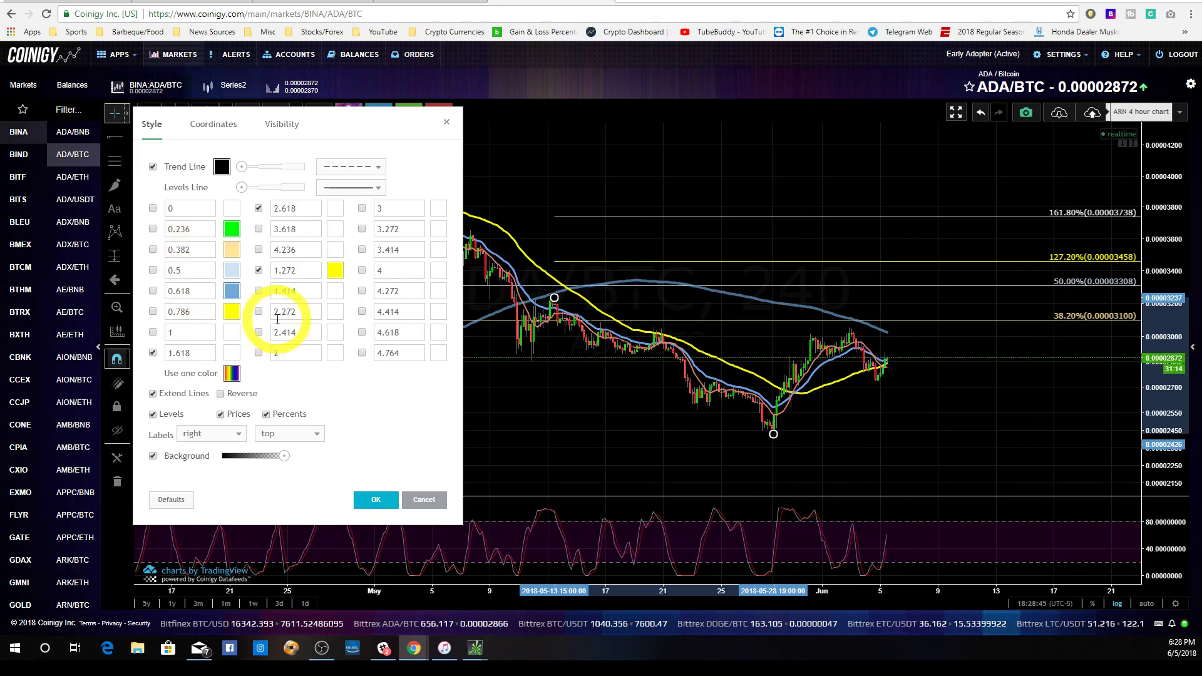
left_click(380, 500)
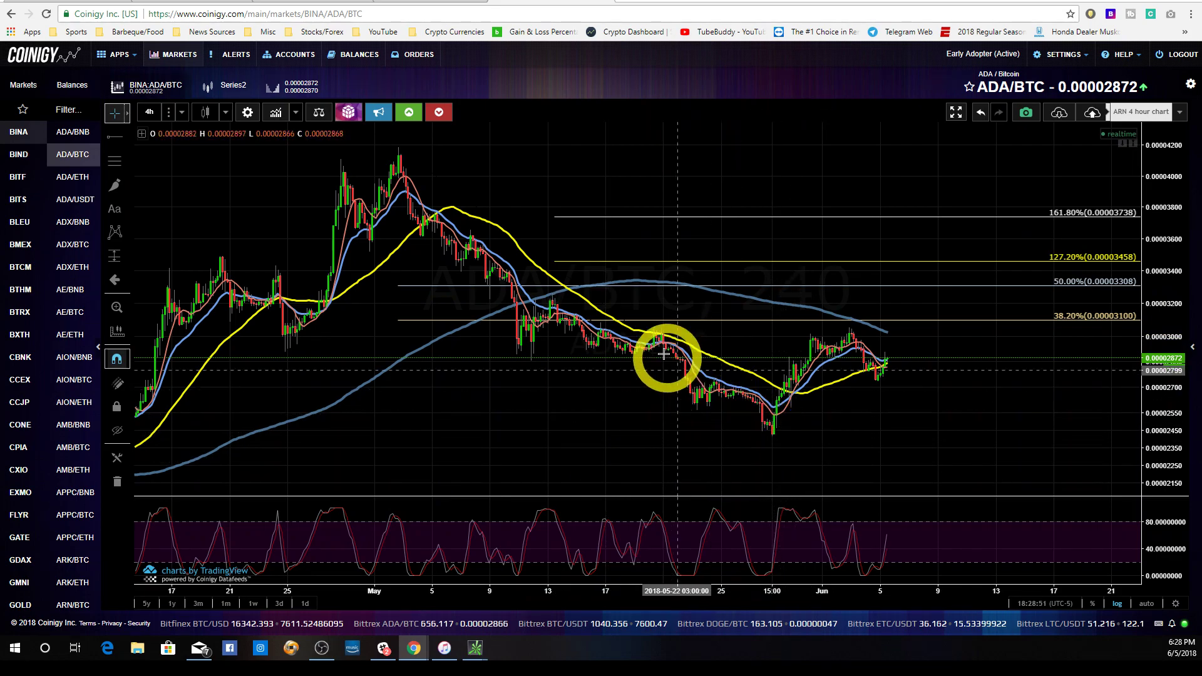
Step: Show the 0.786 and 0.618 levels on the May 13 to May 28 retracement
right_click(554, 300)
left_click(574, 307)
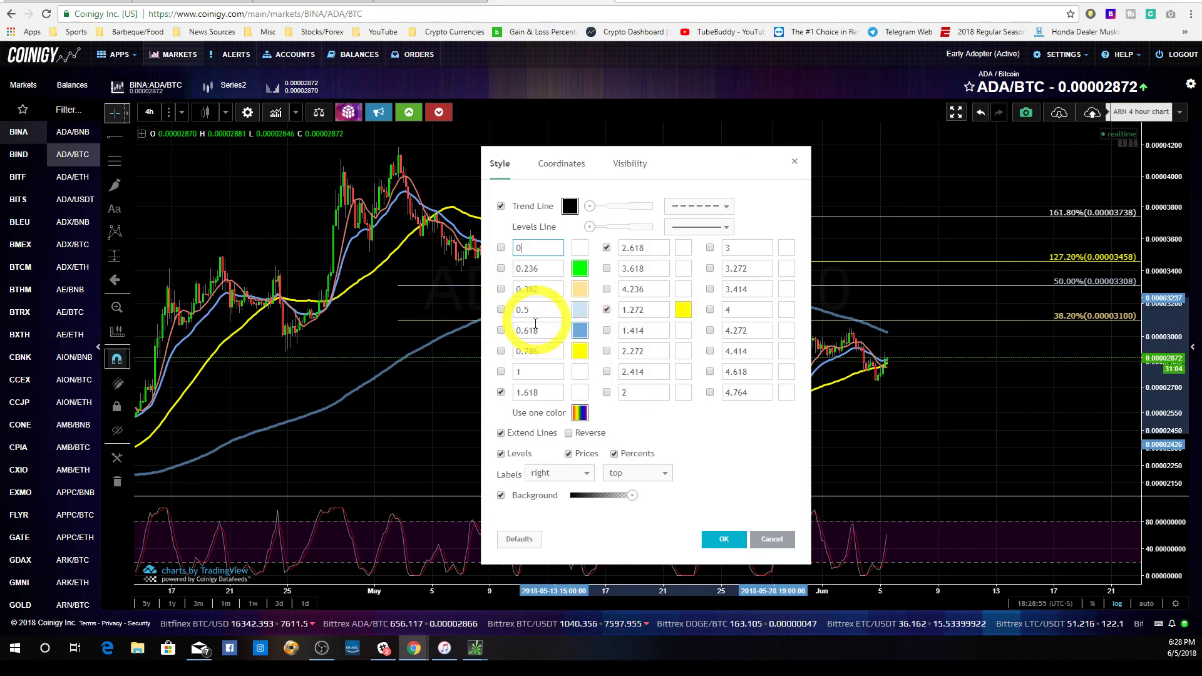
left_click(501, 351)
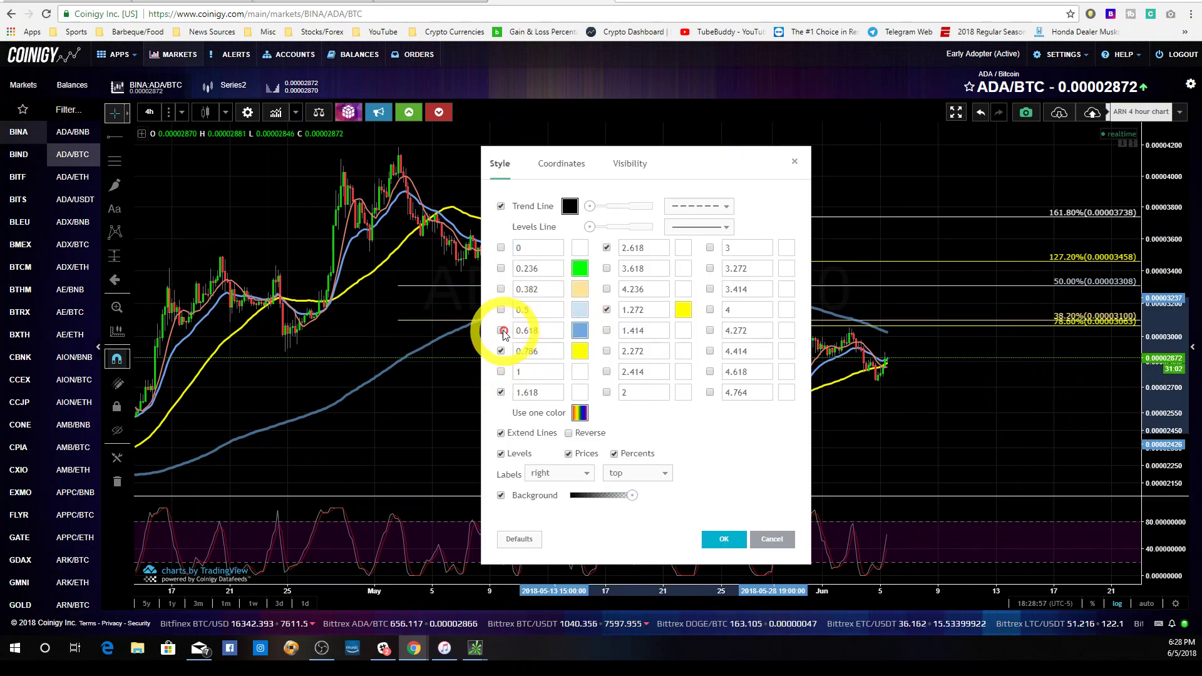
left_click(722, 539)
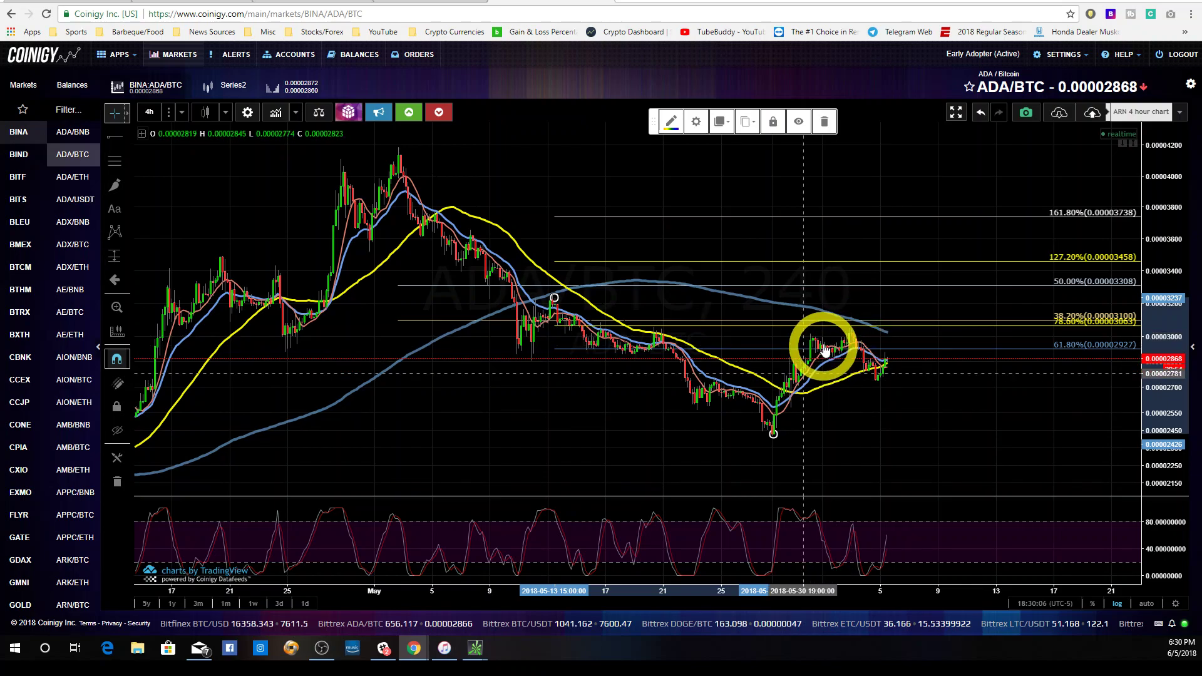
Step: Hide the 0.618 level on the May 13 to May 28 retracement
scroll(825, 353, "up", 2)
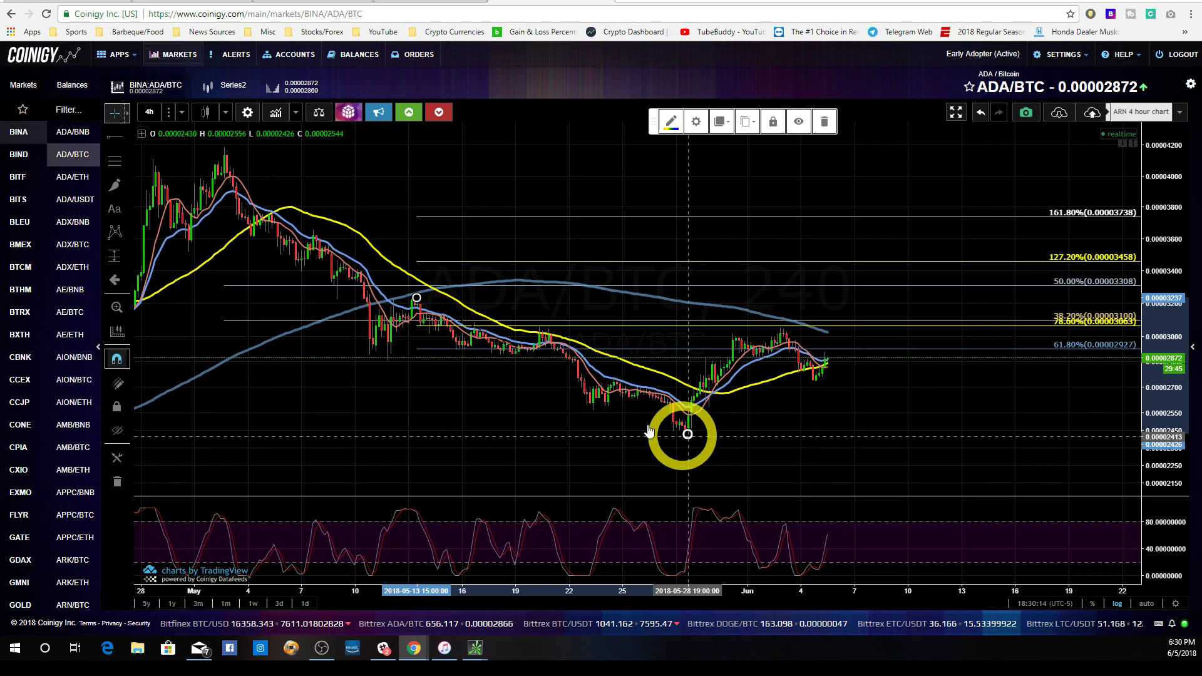
double_click(868, 356)
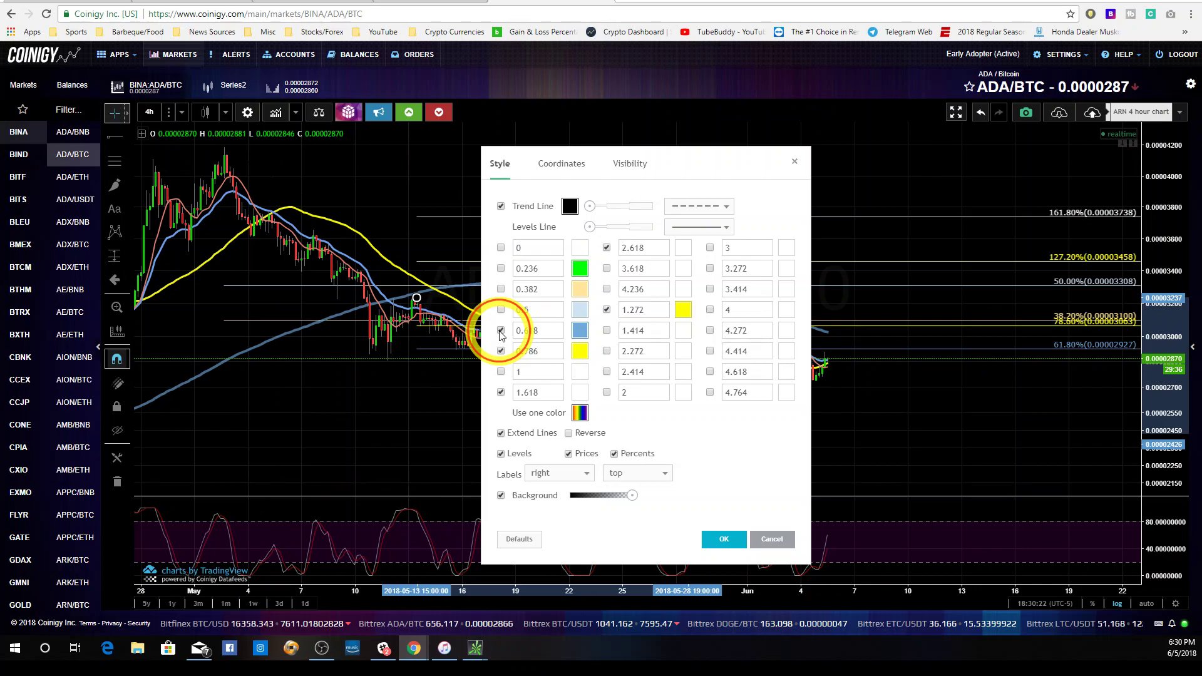
left_click(500, 330)
left_click(832, 415)
Step: Draw a Fib Retracement from the May 28 low at 0.00002416 up to the June 2 high at 0.00003056
scroll(831, 415, "up", 3)
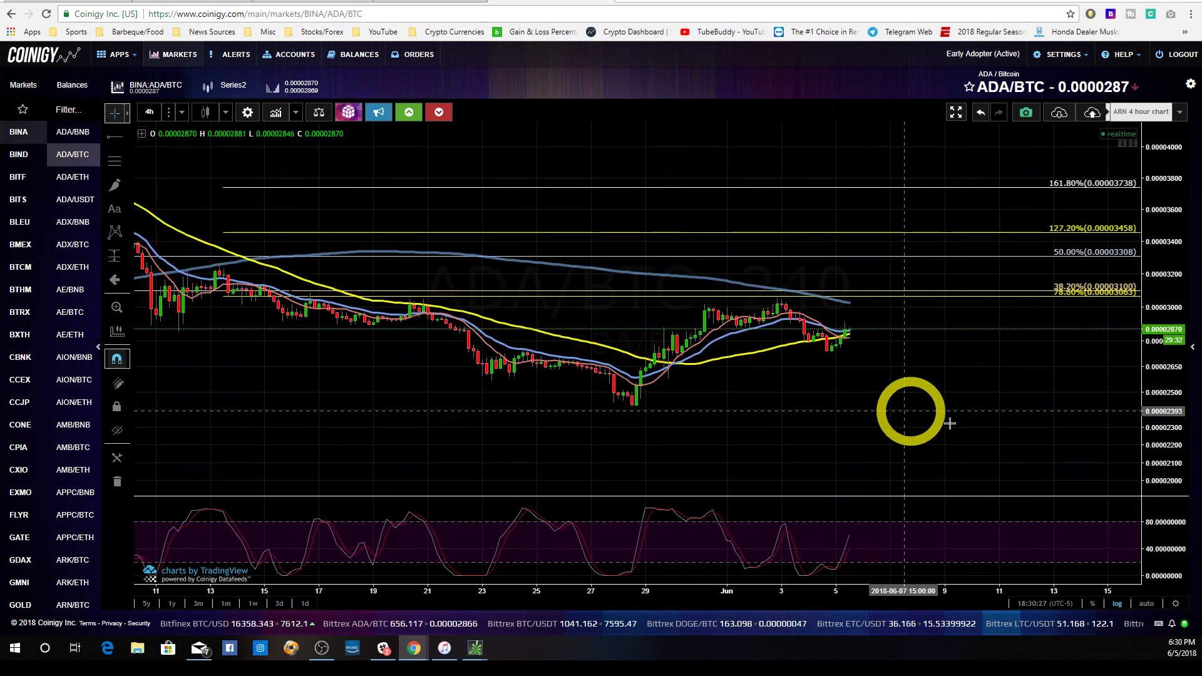
left_click_drag(950, 424, 964, 349)
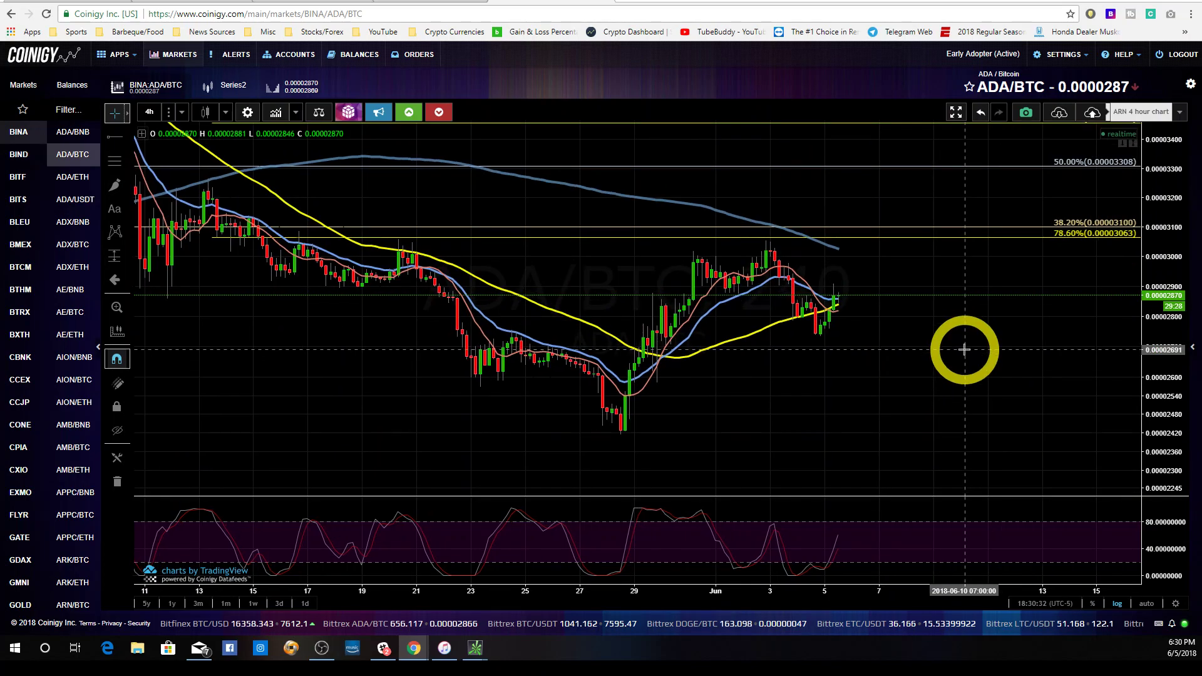
key("alt+f")
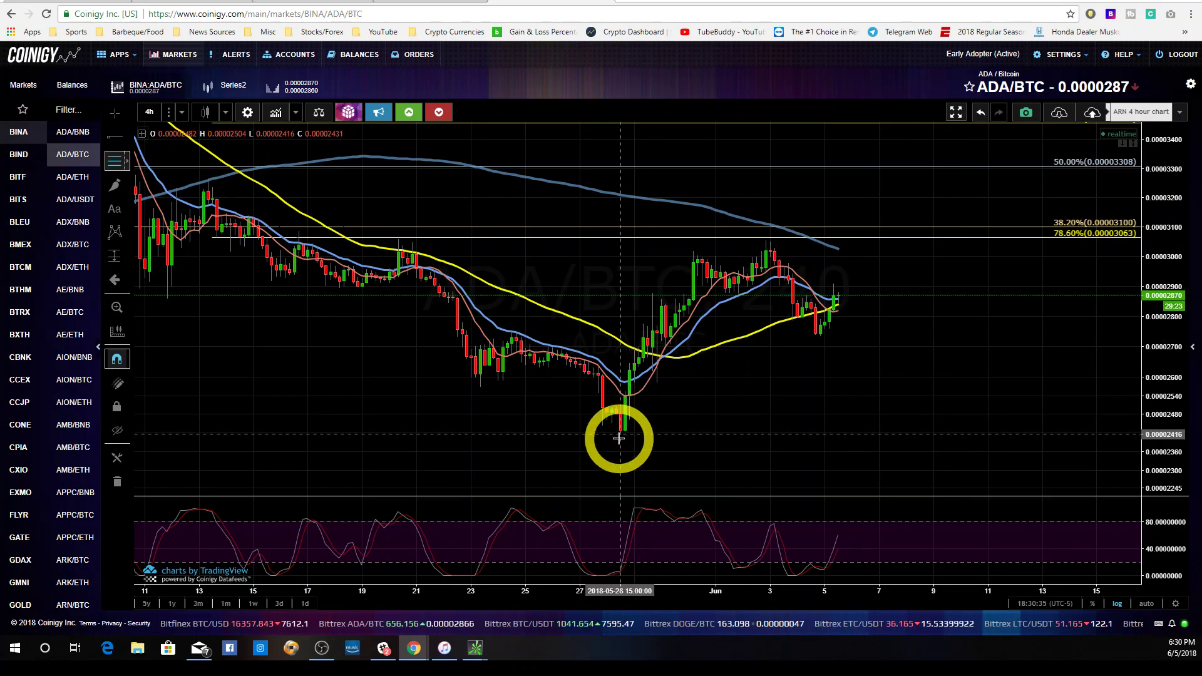
left_click_drag(618, 438, 765, 240)
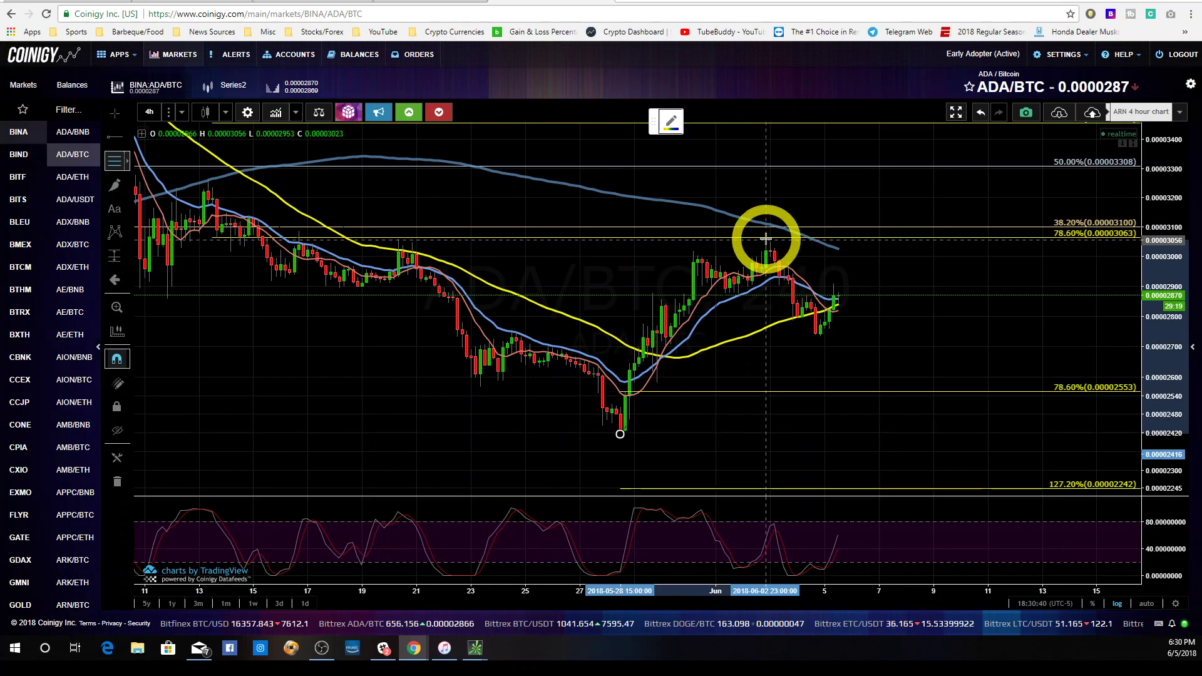
Step: Show the 0.5 and 0.618 levels on the May 28 to June 2 retracement
right_click(766, 239)
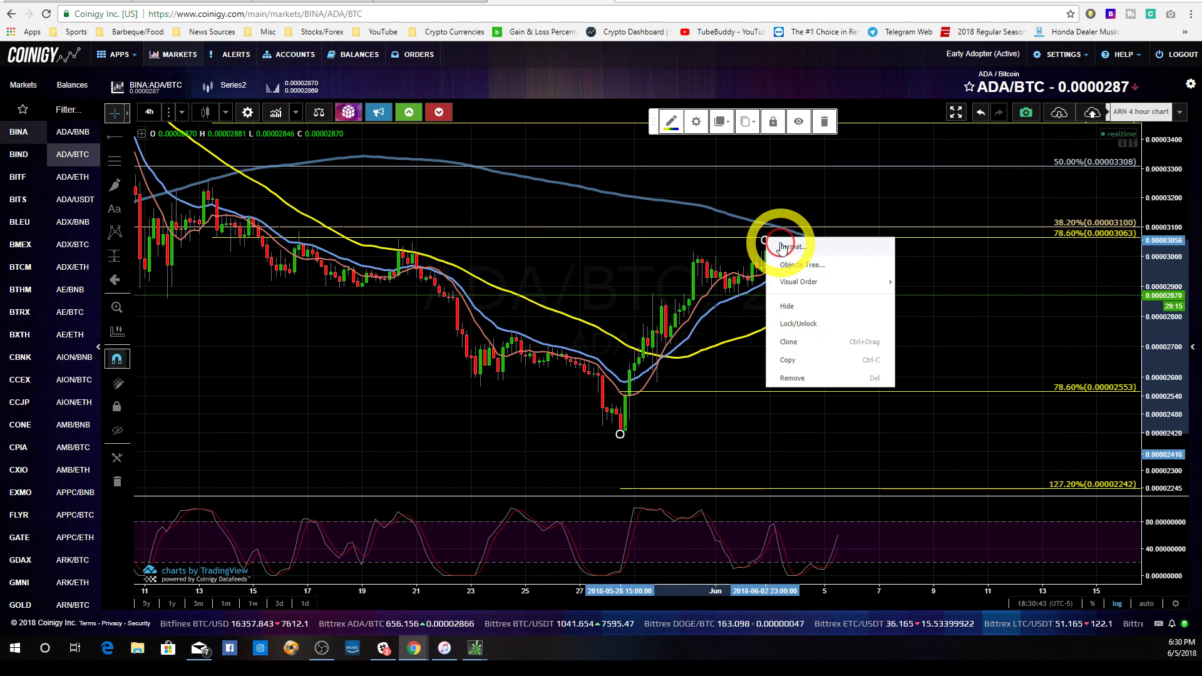
left_click(786, 247)
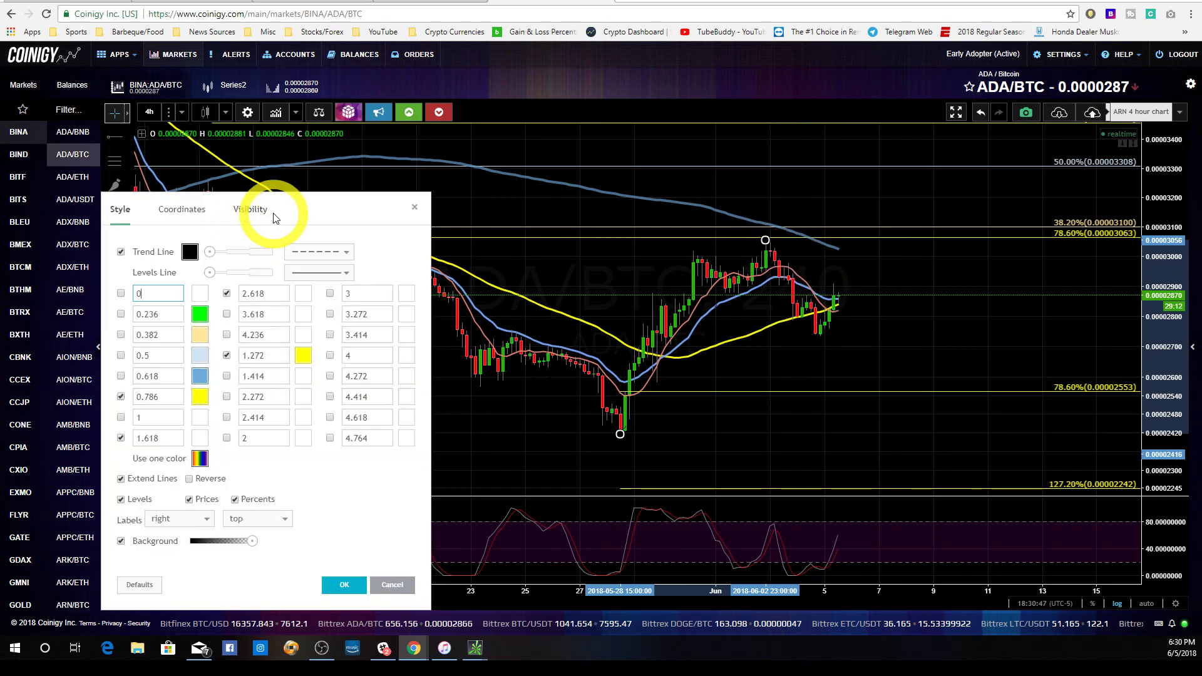
left_click(122, 337)
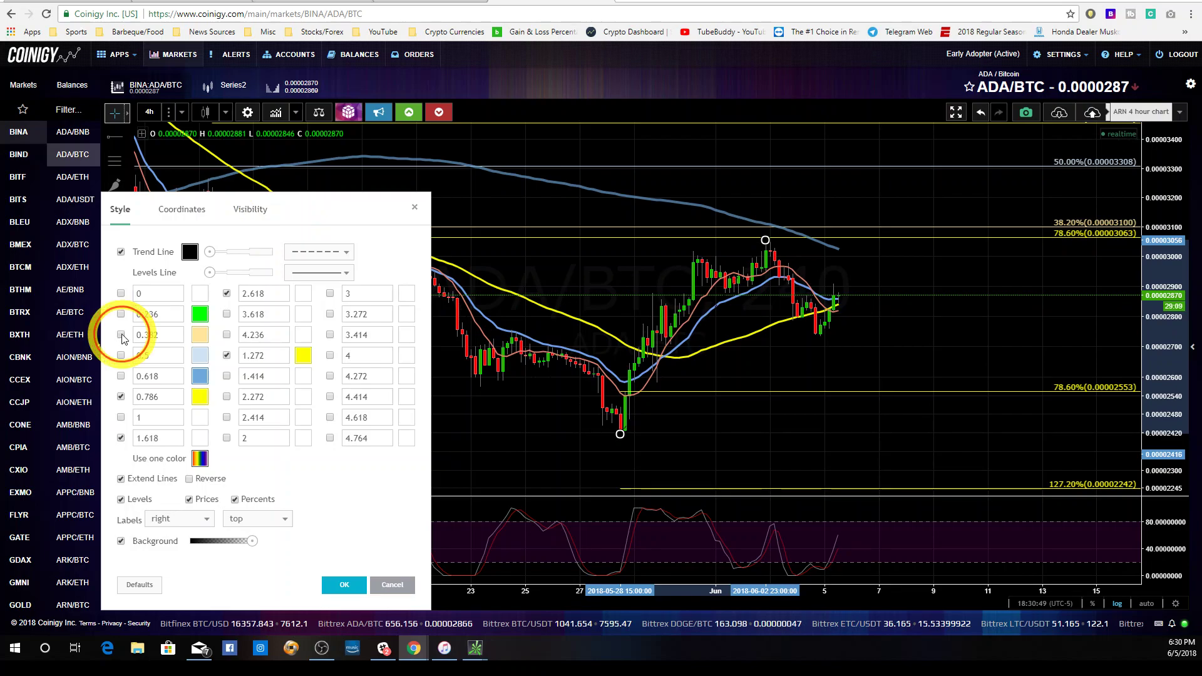
left_click(121, 356)
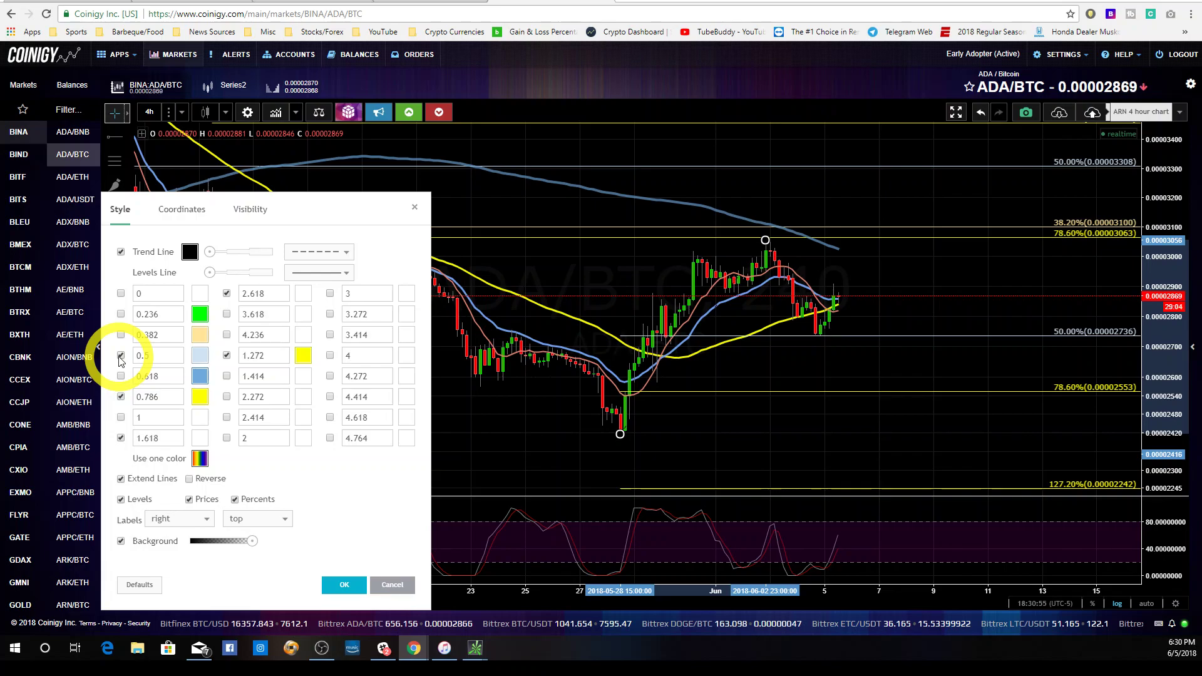
left_click(121, 376)
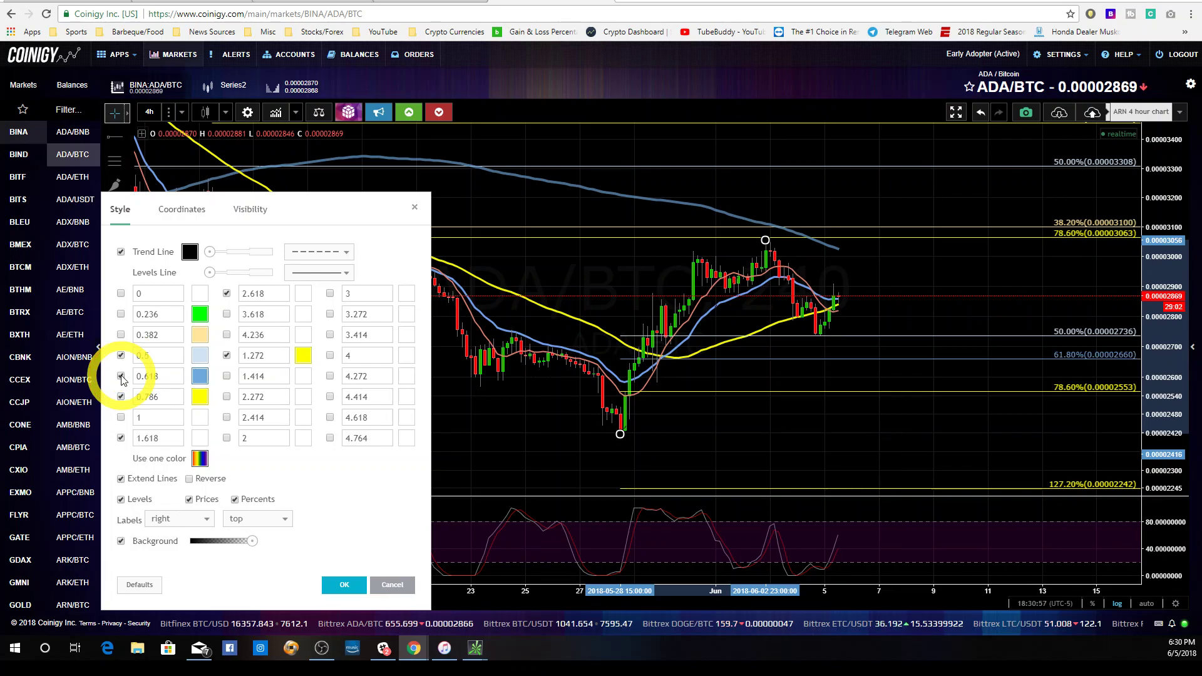
left_click(341, 585)
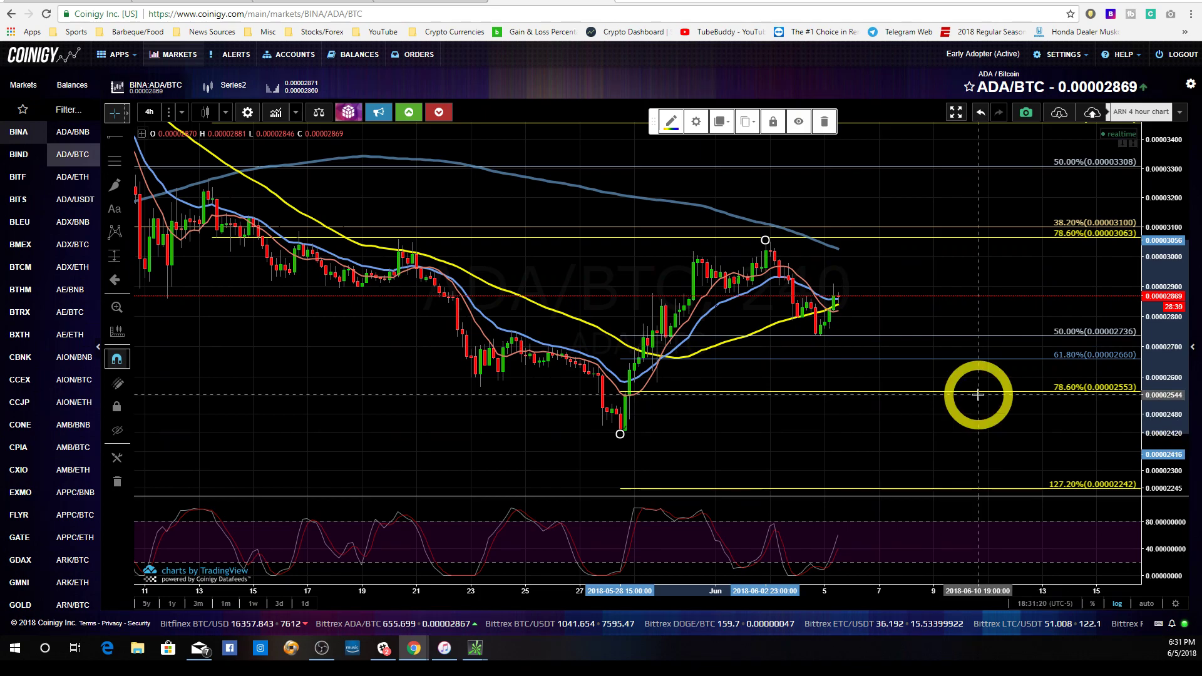
Step: Draw a Fib Retracement from the June 2 high at 0.00003056 down to the June 4 low at 0.00002737
scroll(978, 395, "up", 2)
scroll(1158, 398, "up", 1)
left_click_drag(1157, 398, 1163, 368)
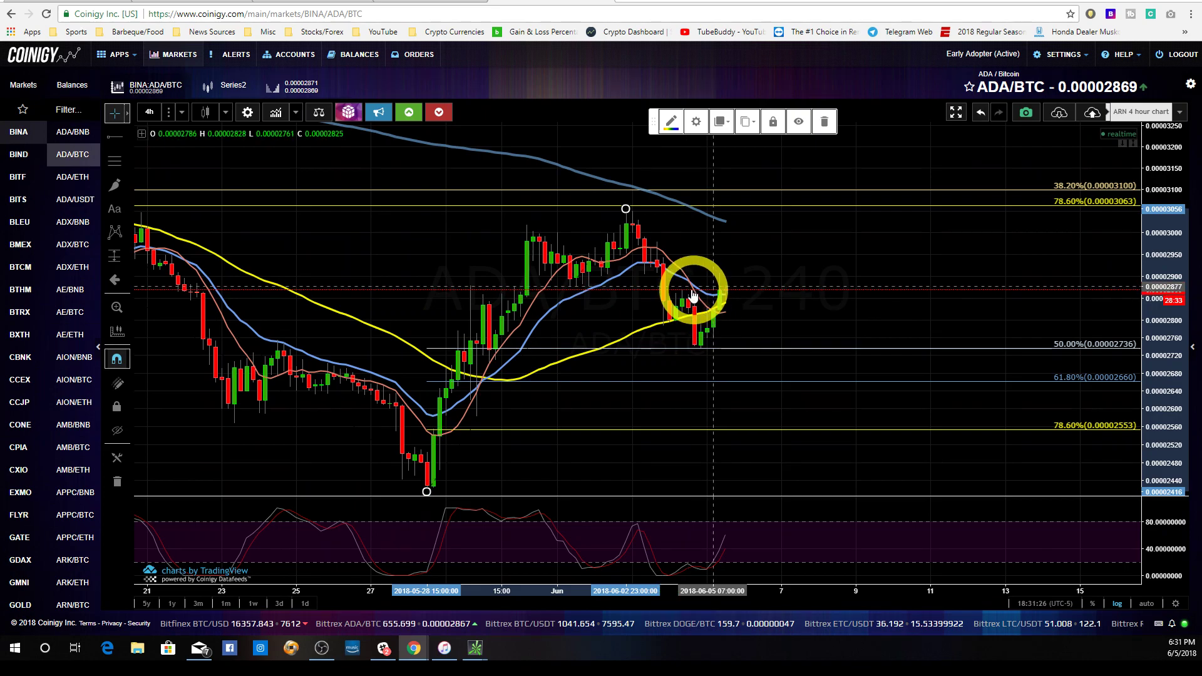
left_click(114, 161)
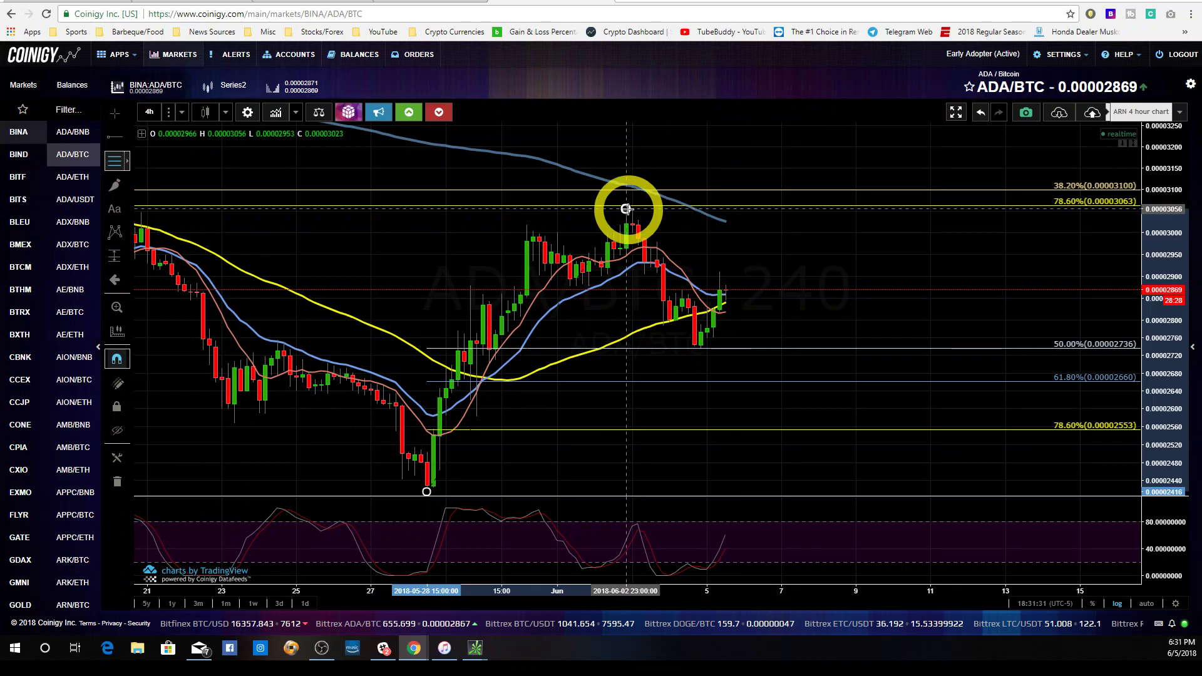
left_click_drag(626, 208, 700, 348)
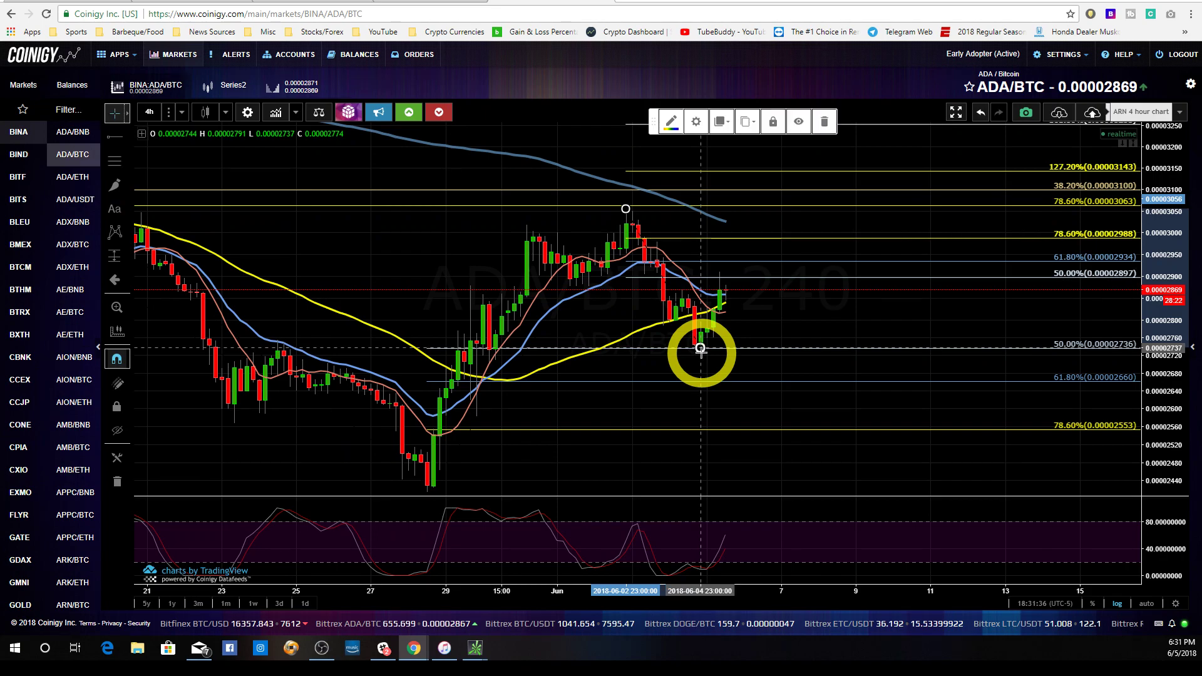
Step: Hide the 0.5 level on the June 2 to June 4 retracement and deselect the drawing
right_click(700, 348)
left_click(723, 357)
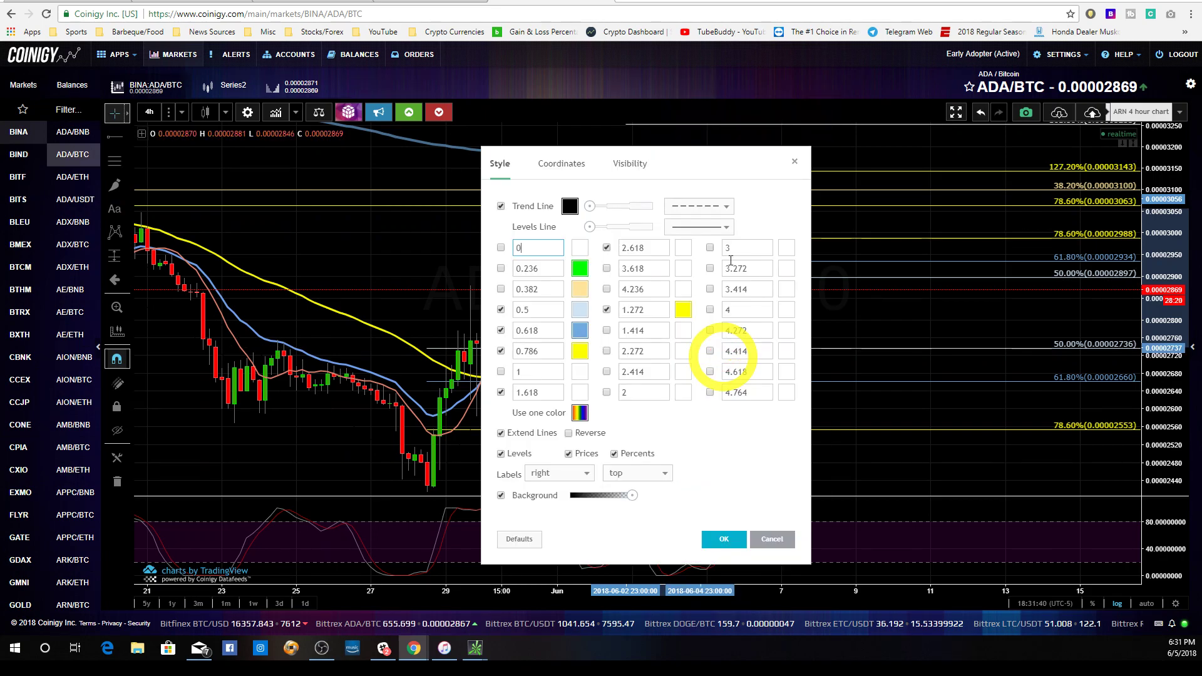
left_click_drag(676, 166, 361, 129)
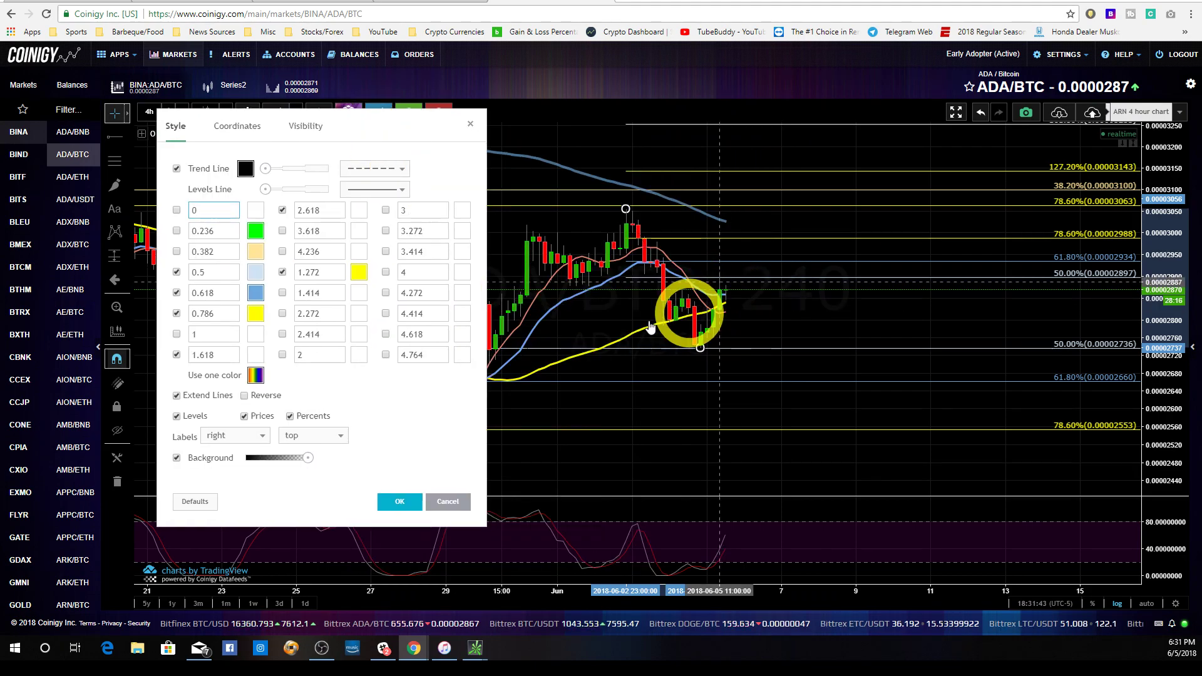
left_click(177, 272)
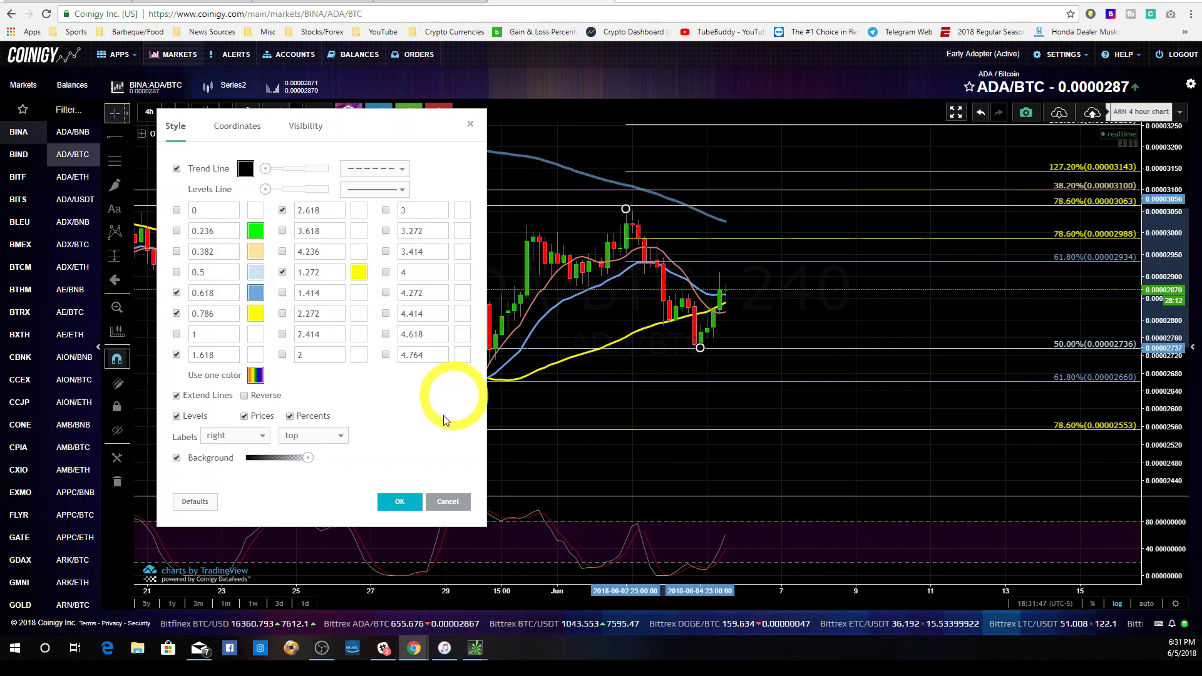
left_click(398, 501)
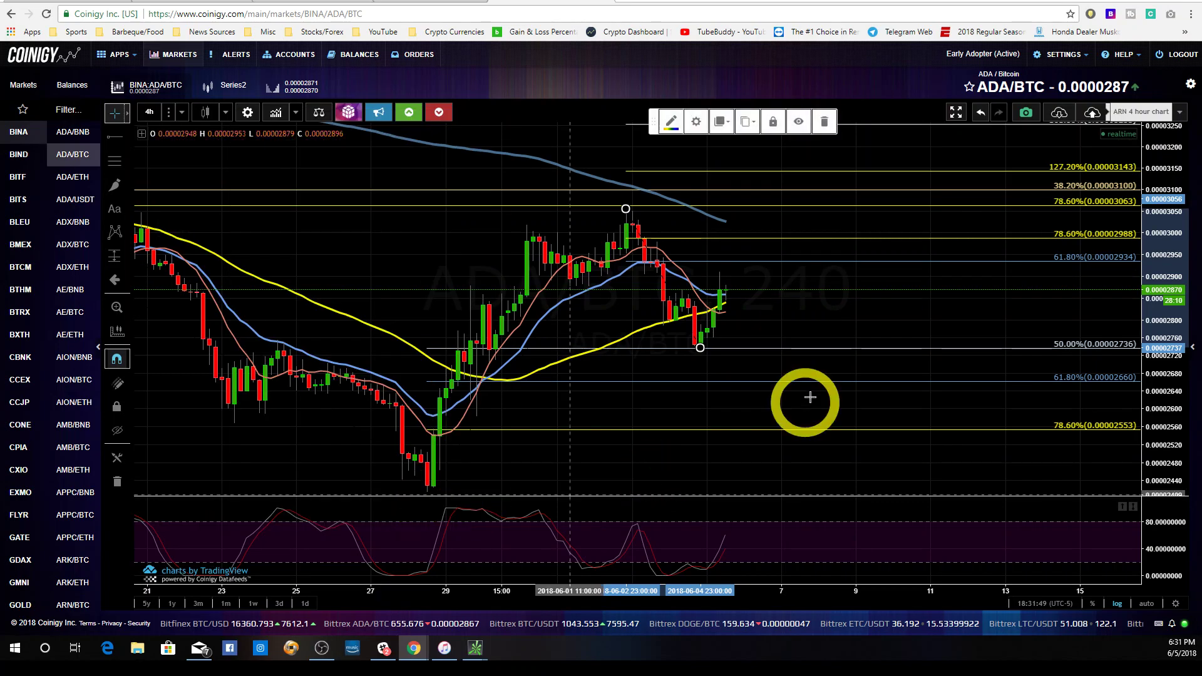
left_click(839, 325)
Step: Examine the 4-hour candles from late May to June 5 against the moving averages and Fibonacci levels
scroll(794, 325, "up", 1)
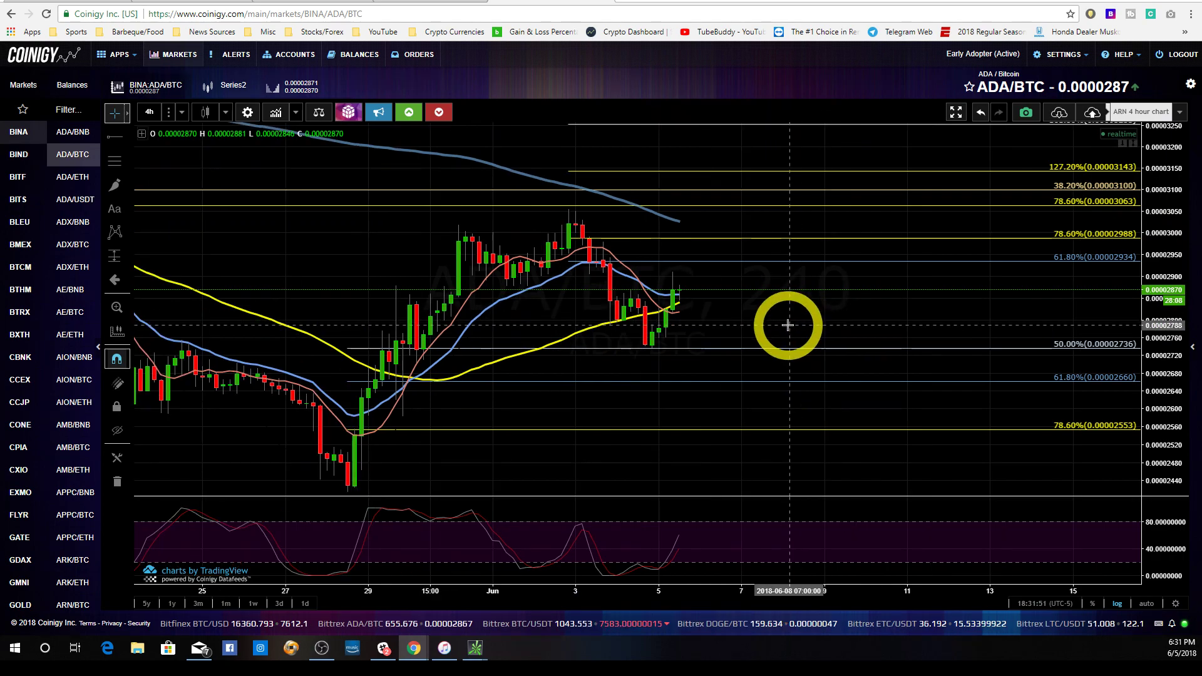
left_click_drag(818, 328, 899, 277)
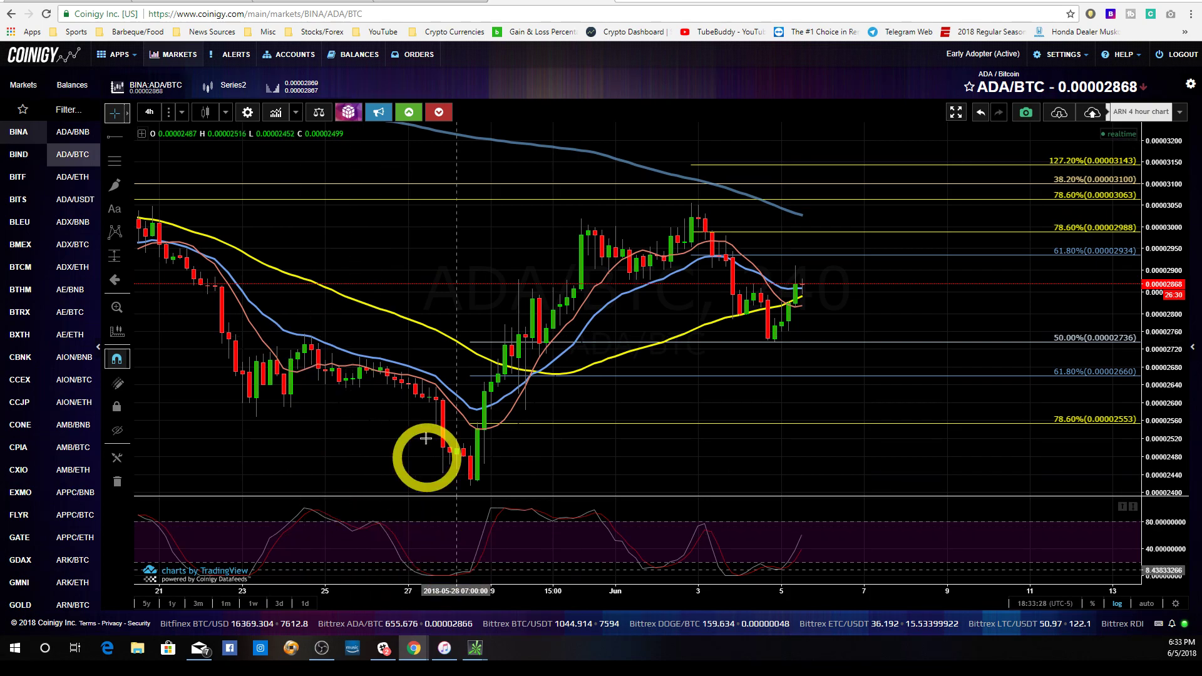
left_click(479, 359)
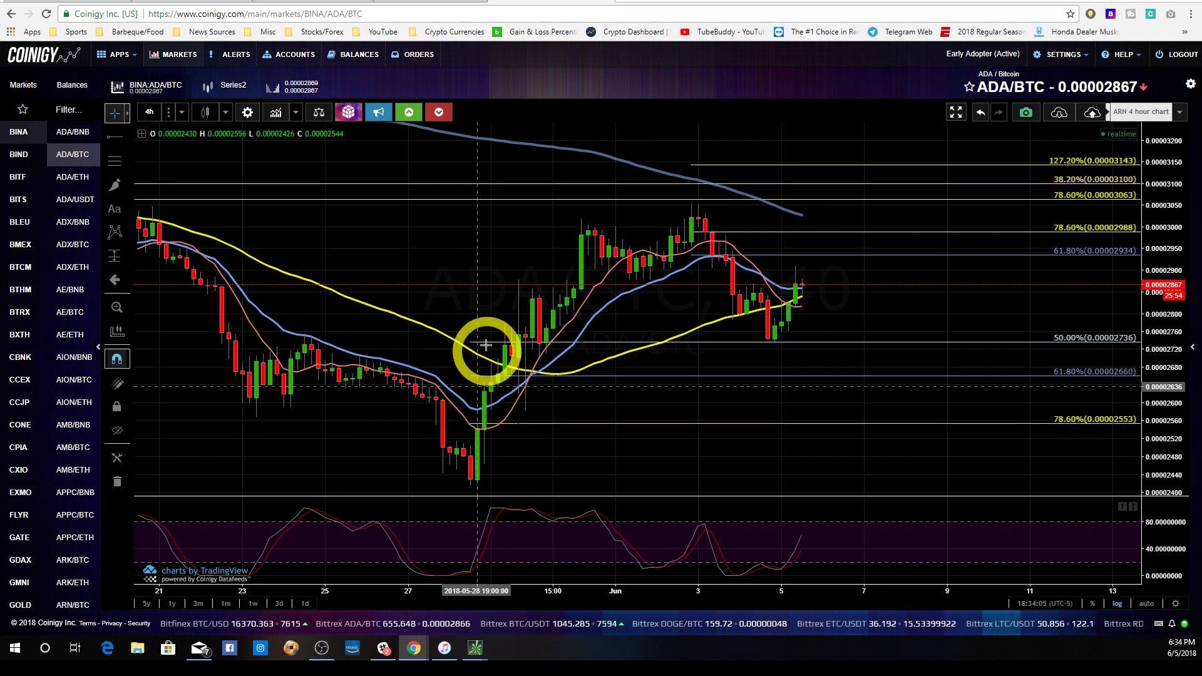
mouse_move(489, 428)
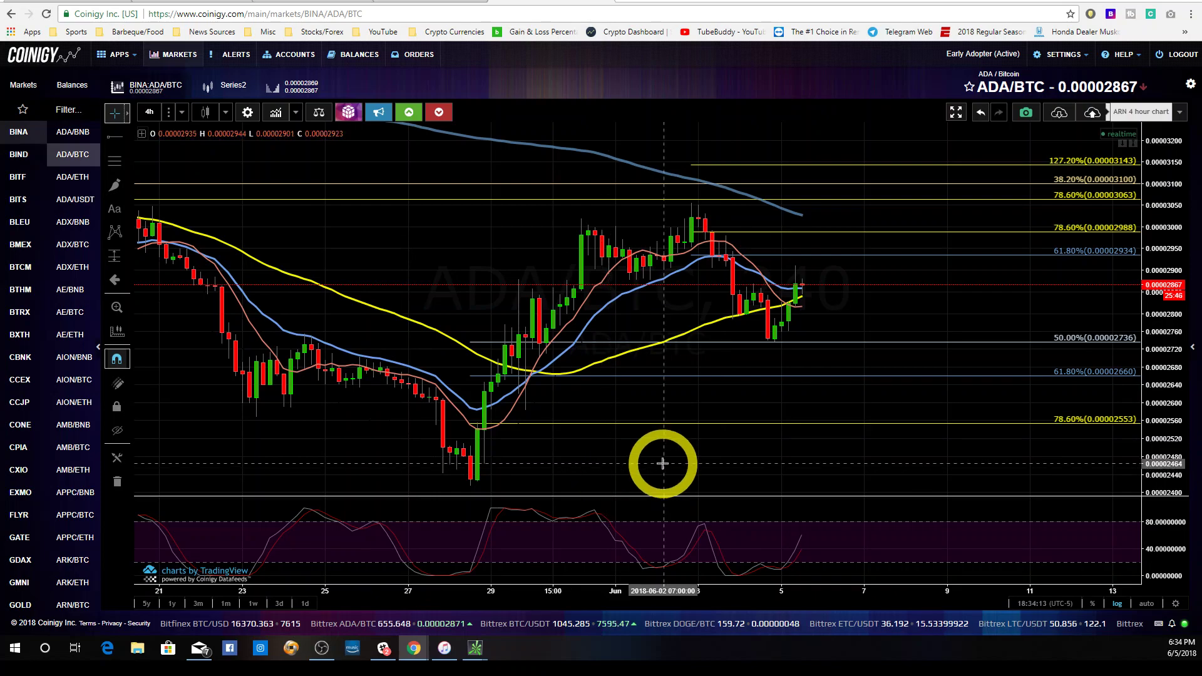
left_click_drag(634, 453, 685, 444)
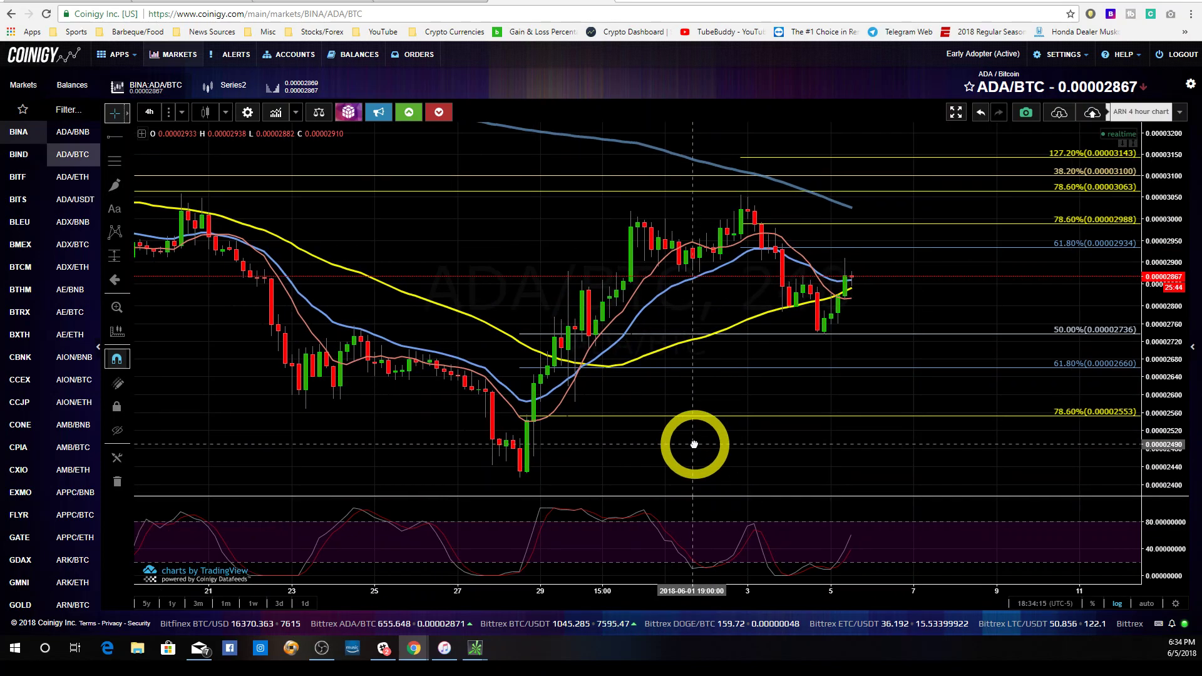
left_click(295, 433)
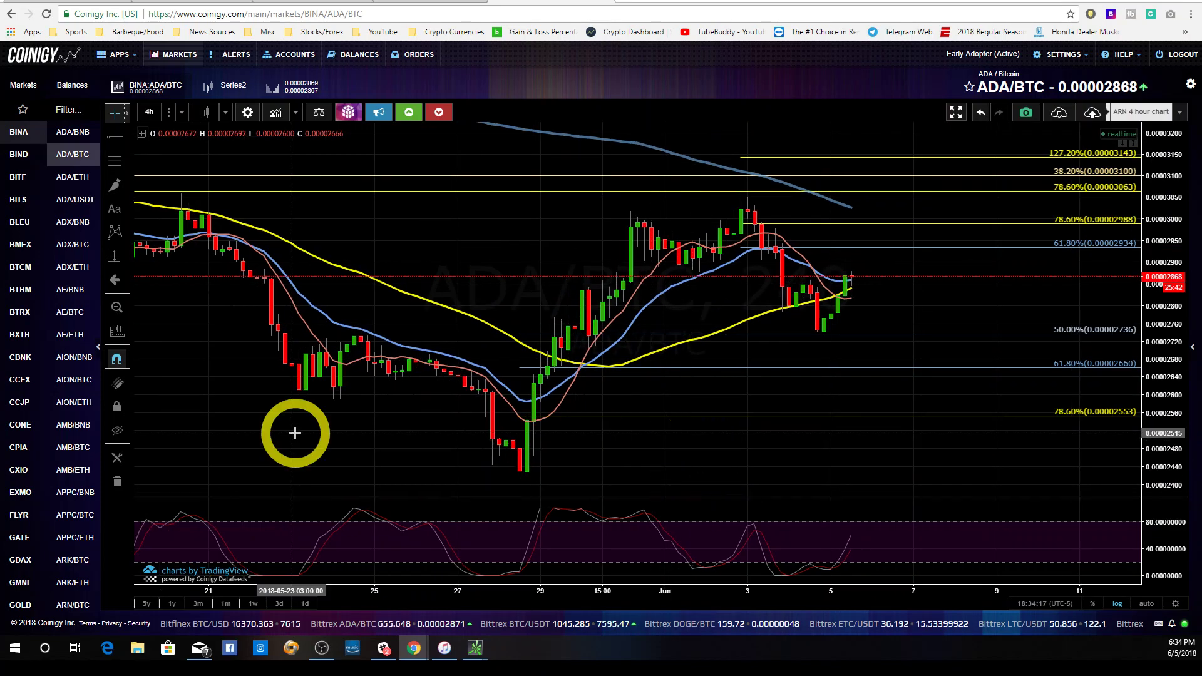
left_click_drag(356, 442, 405, 424)
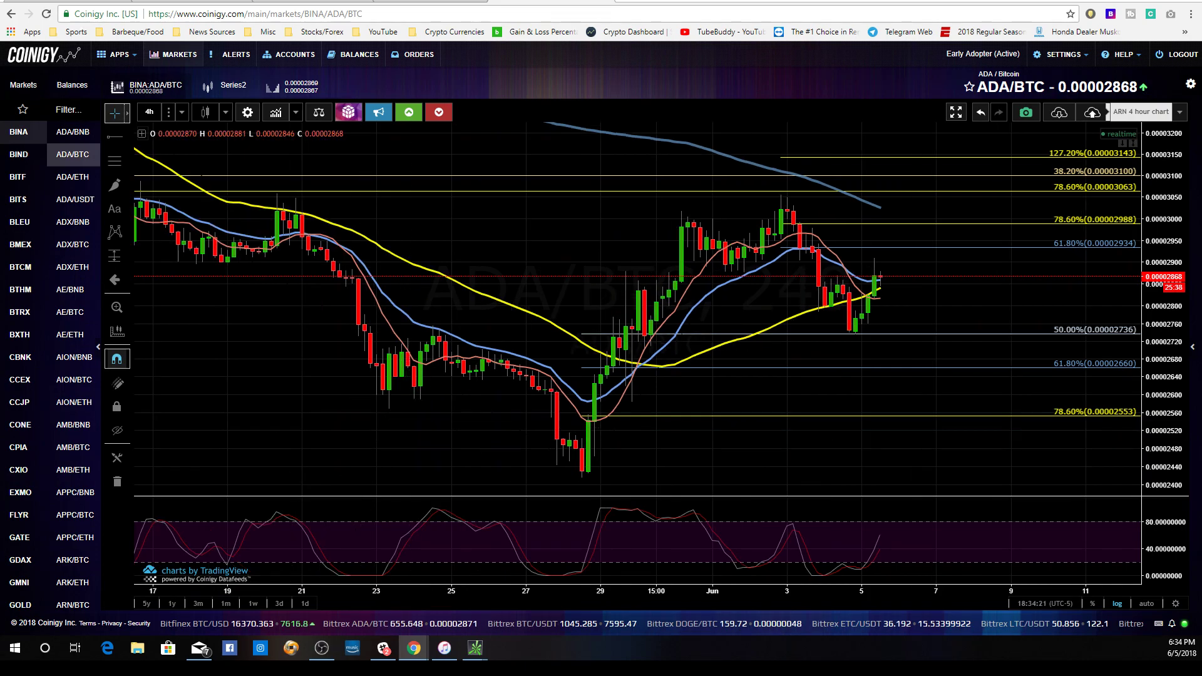